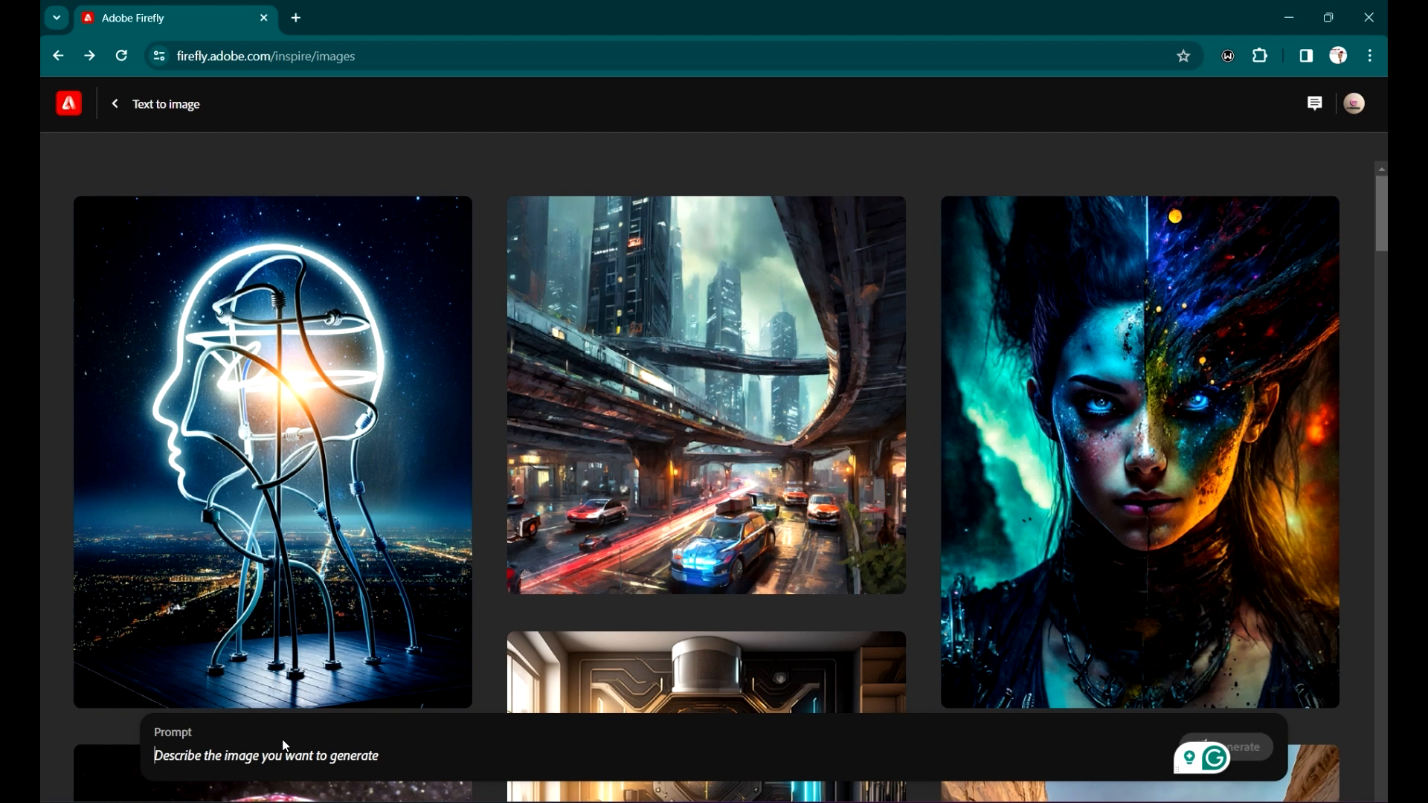
- Generate images from the prompt "Mystic goat human scifi character"
type("M")
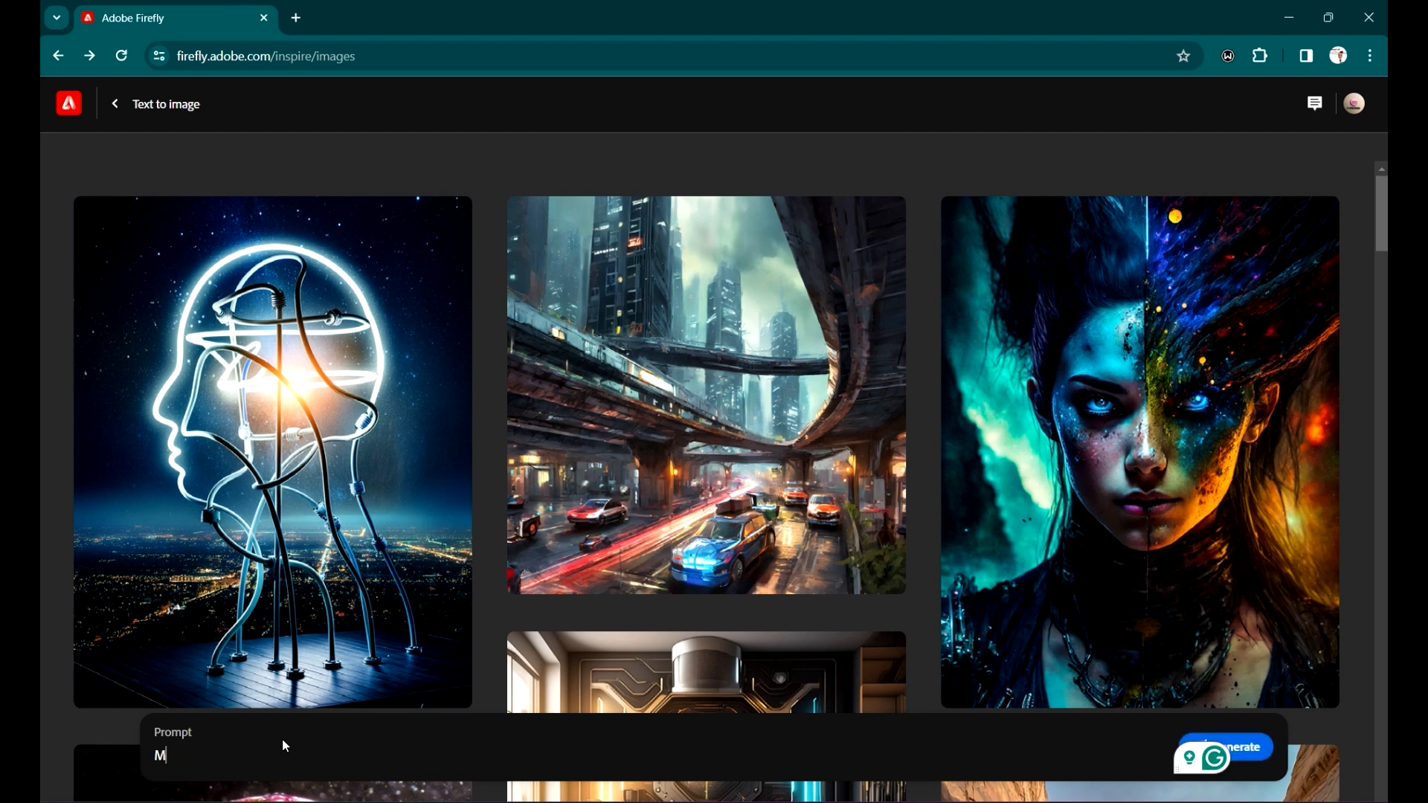
type("ystic ")
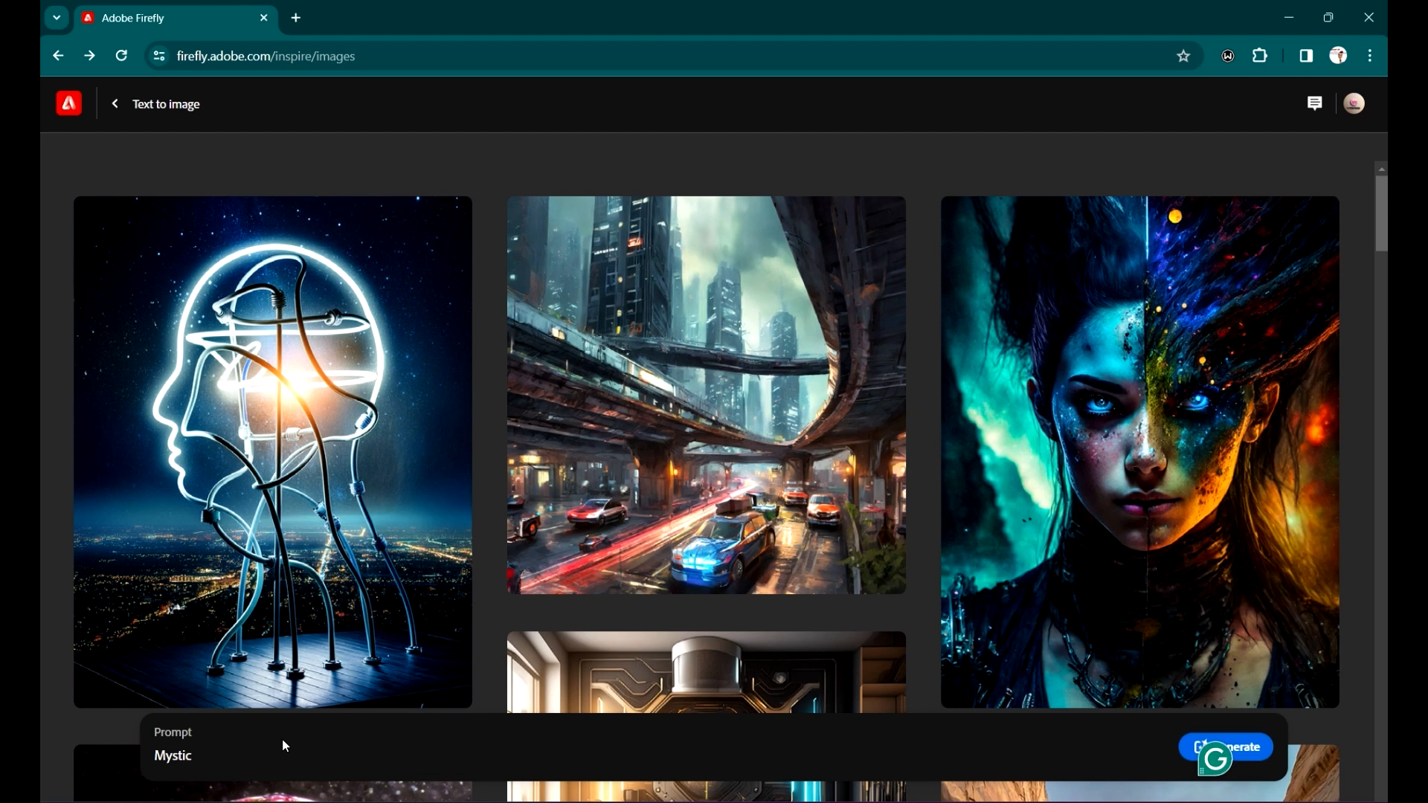
type("goat human scifi")
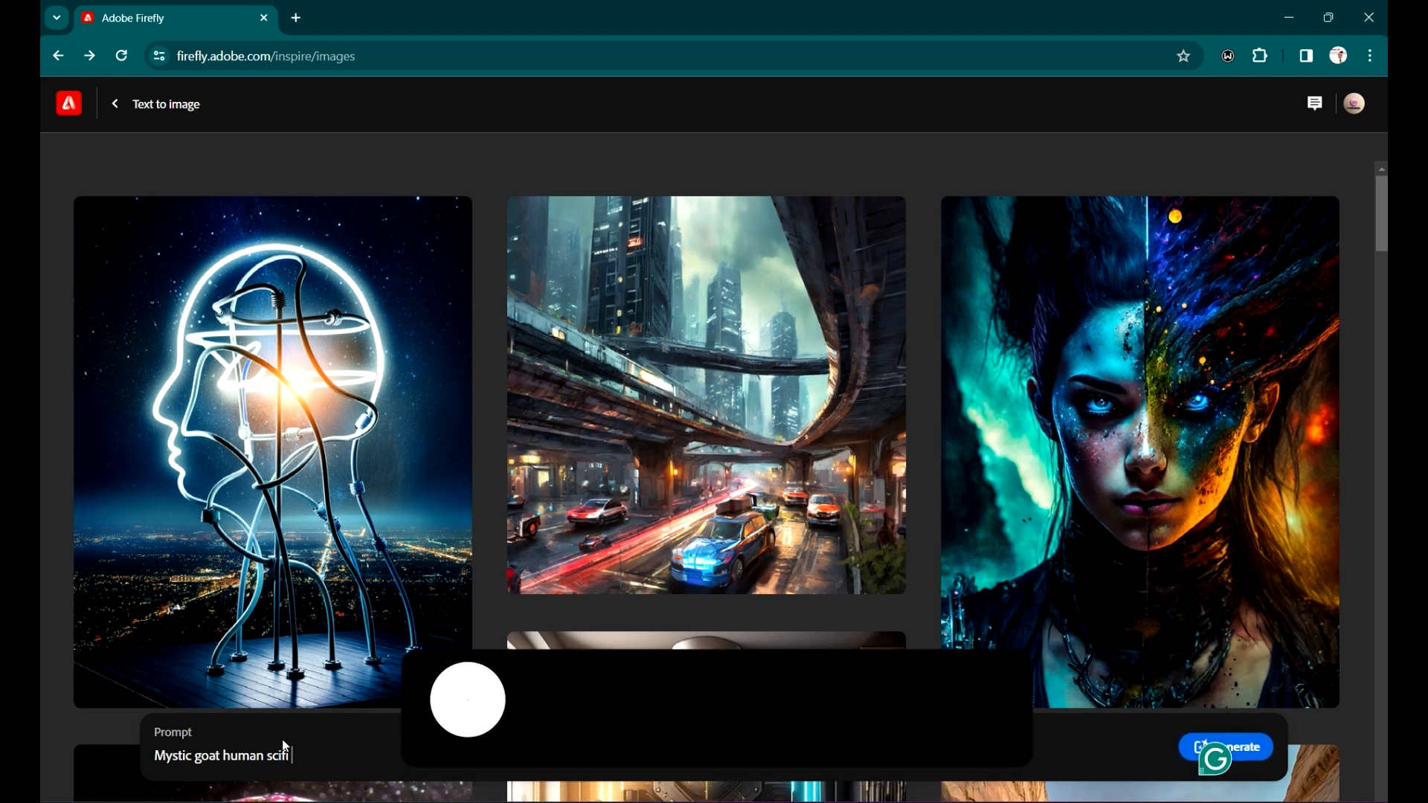
type(" character")
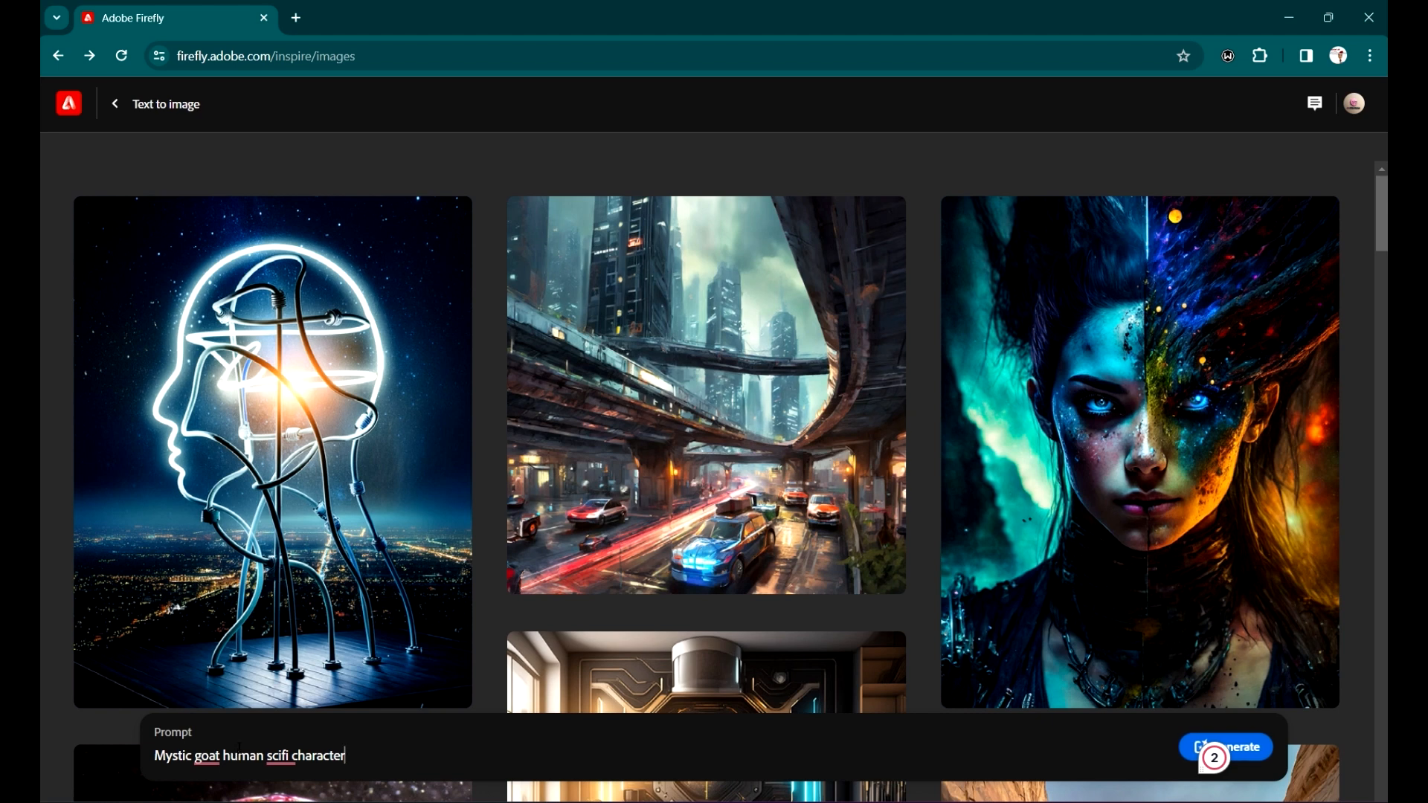
mouse_move(197, 757)
left_click(1201, 746)
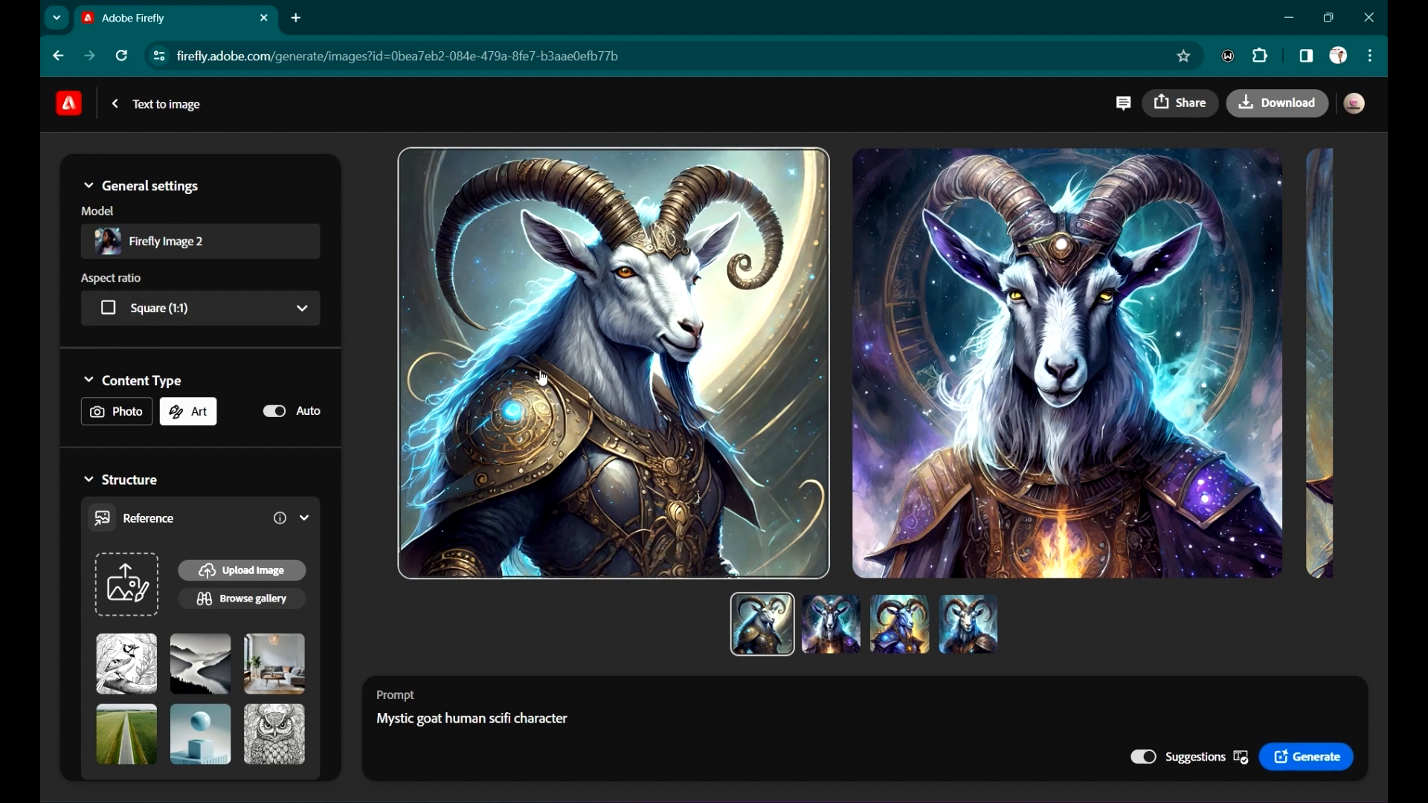
- Look through the four generated goat images, first enlarged and again in the results strip
left_click(647, 343)
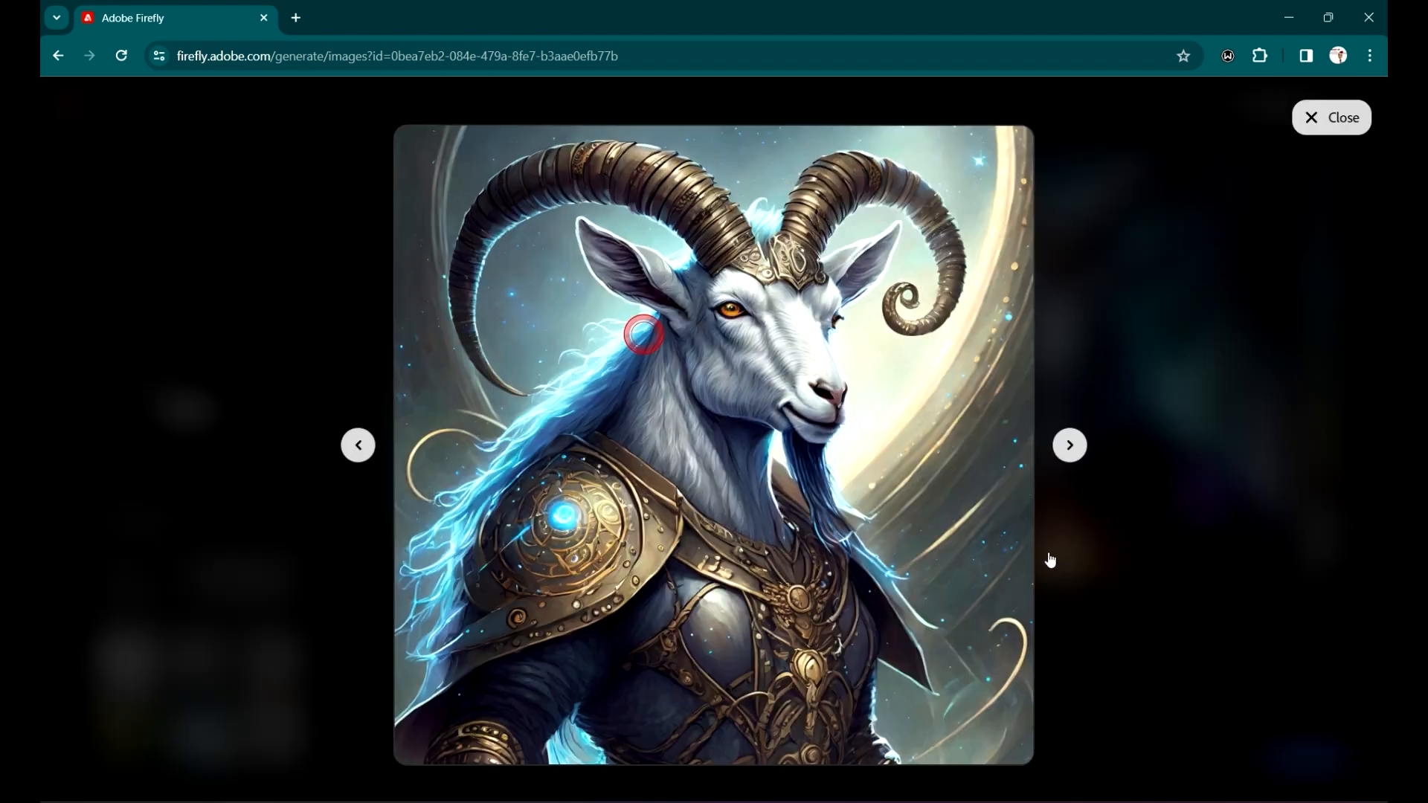
left_click(1071, 447)
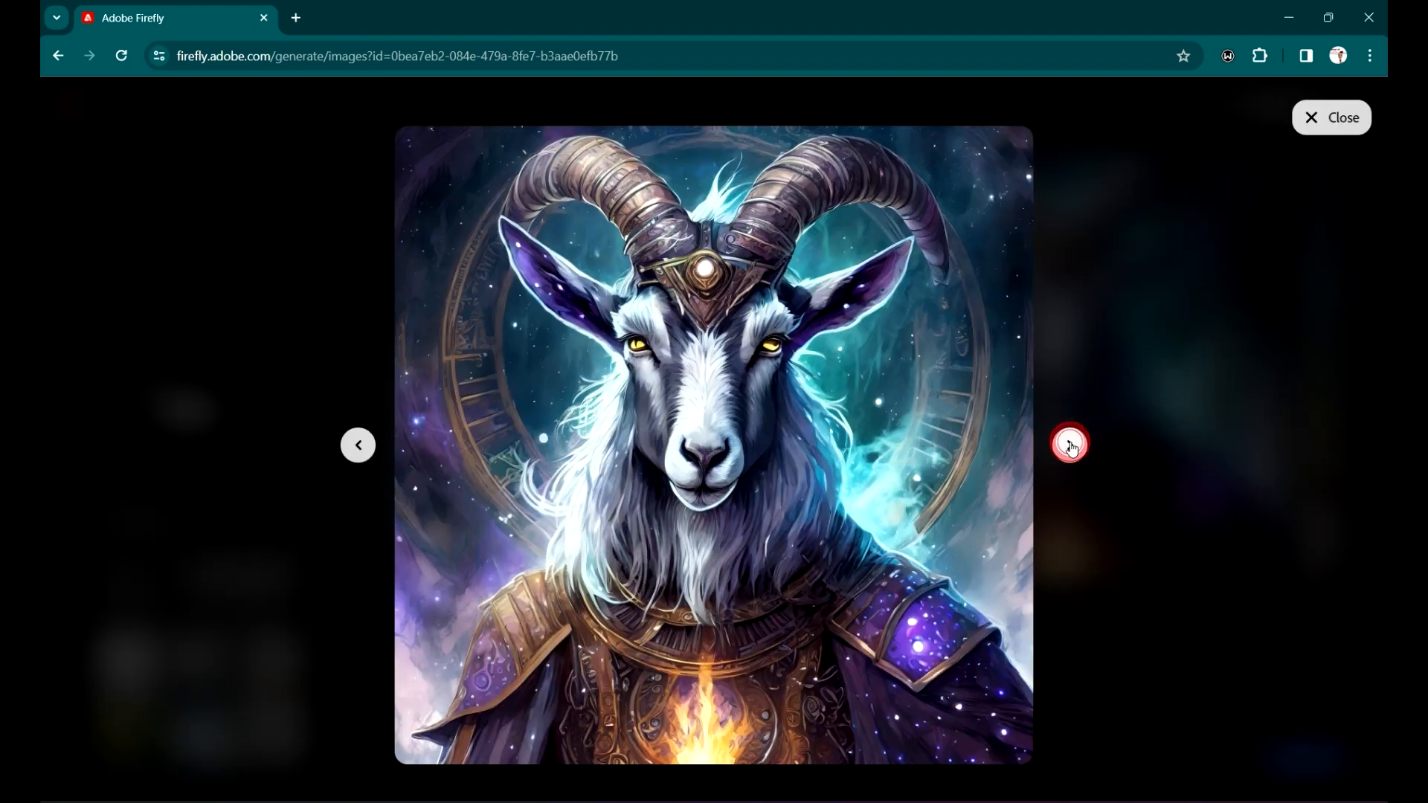
left_click(1070, 446)
left_click(1070, 446)
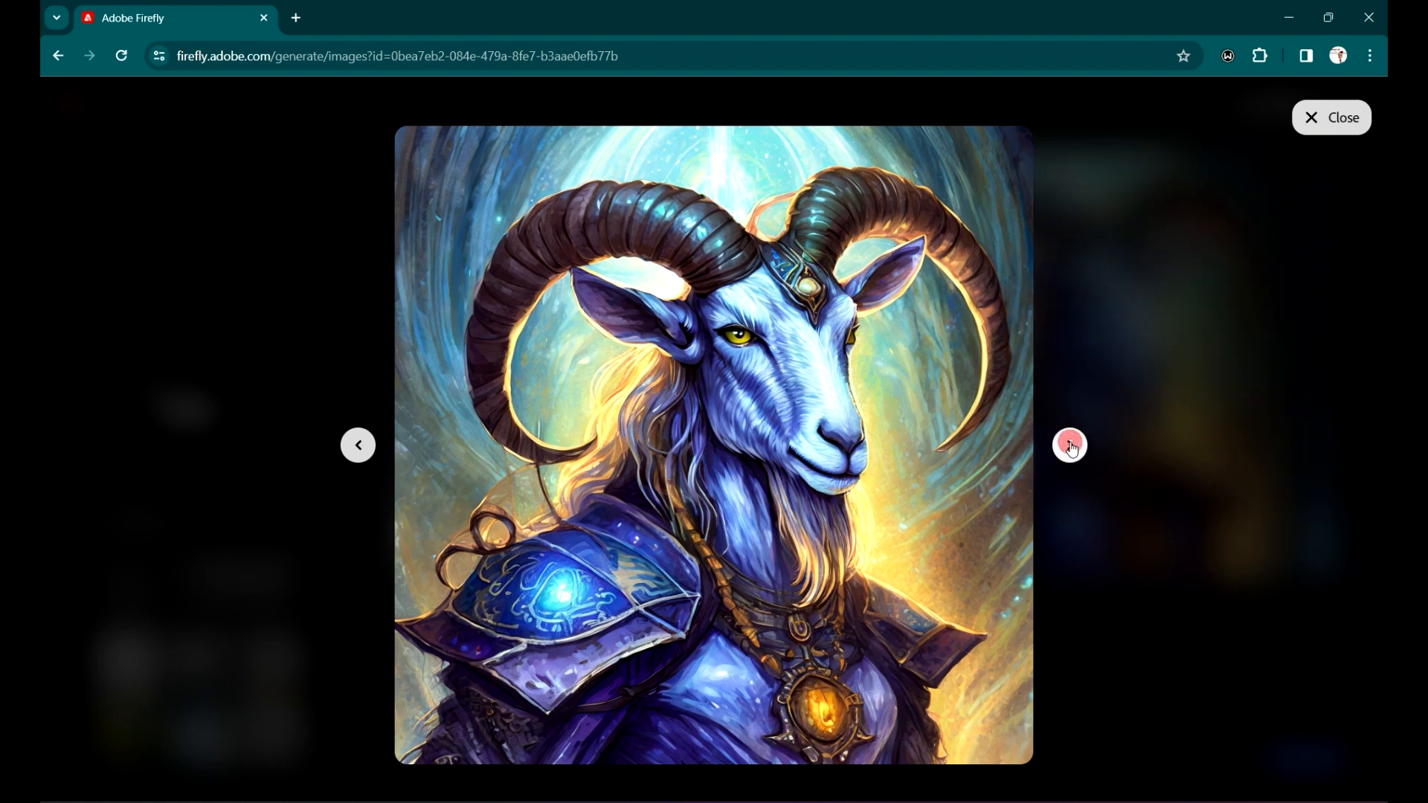
left_click(1217, 283)
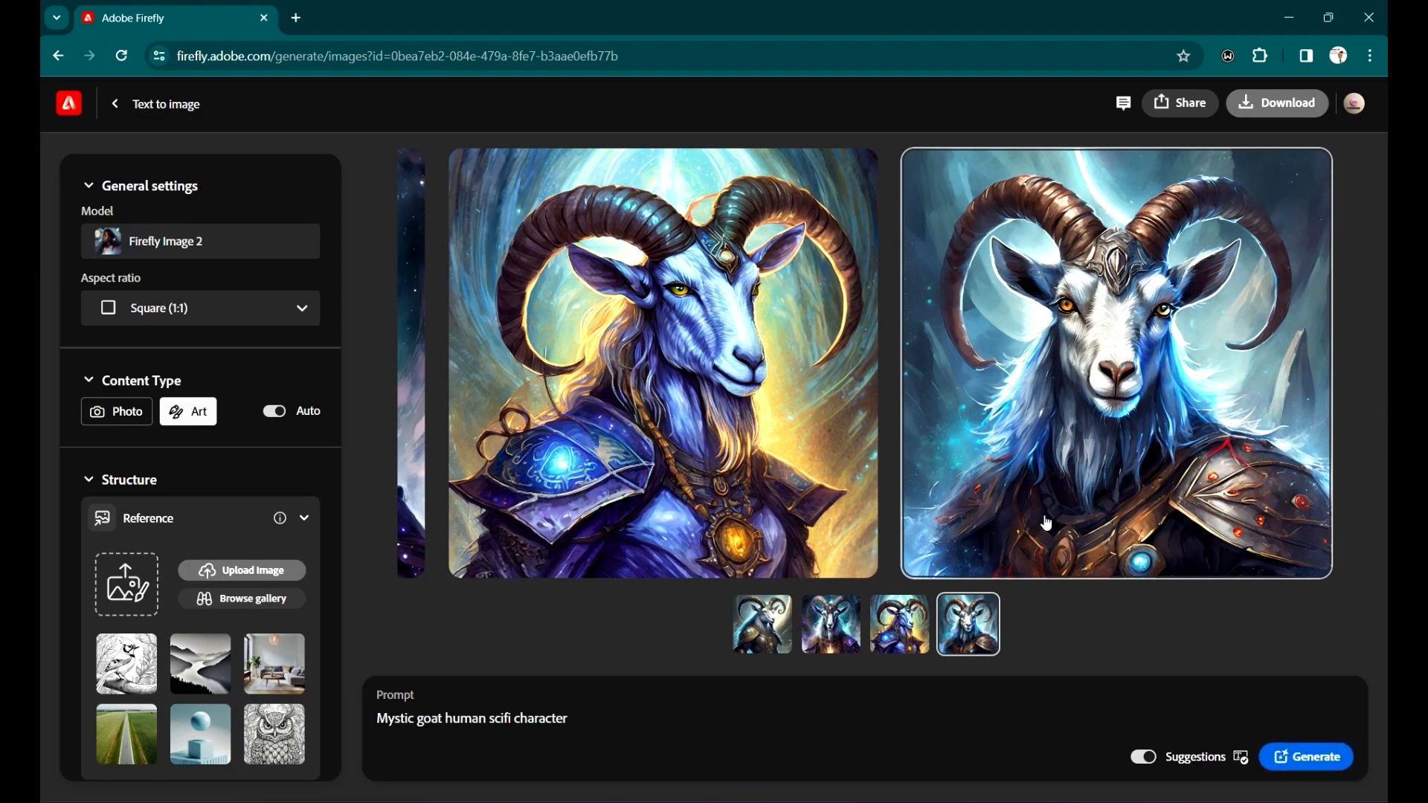
left_click(914, 629)
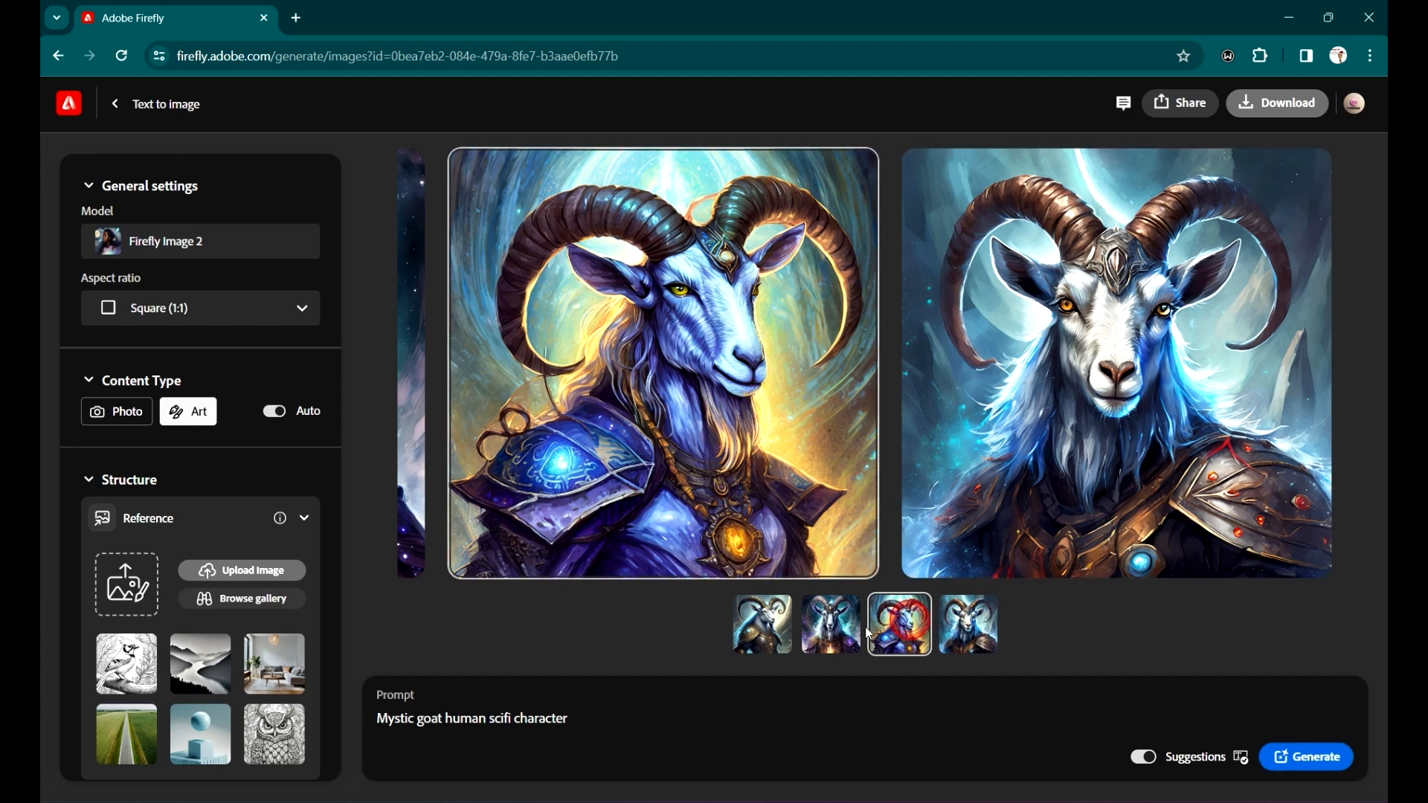
left_click(848, 619)
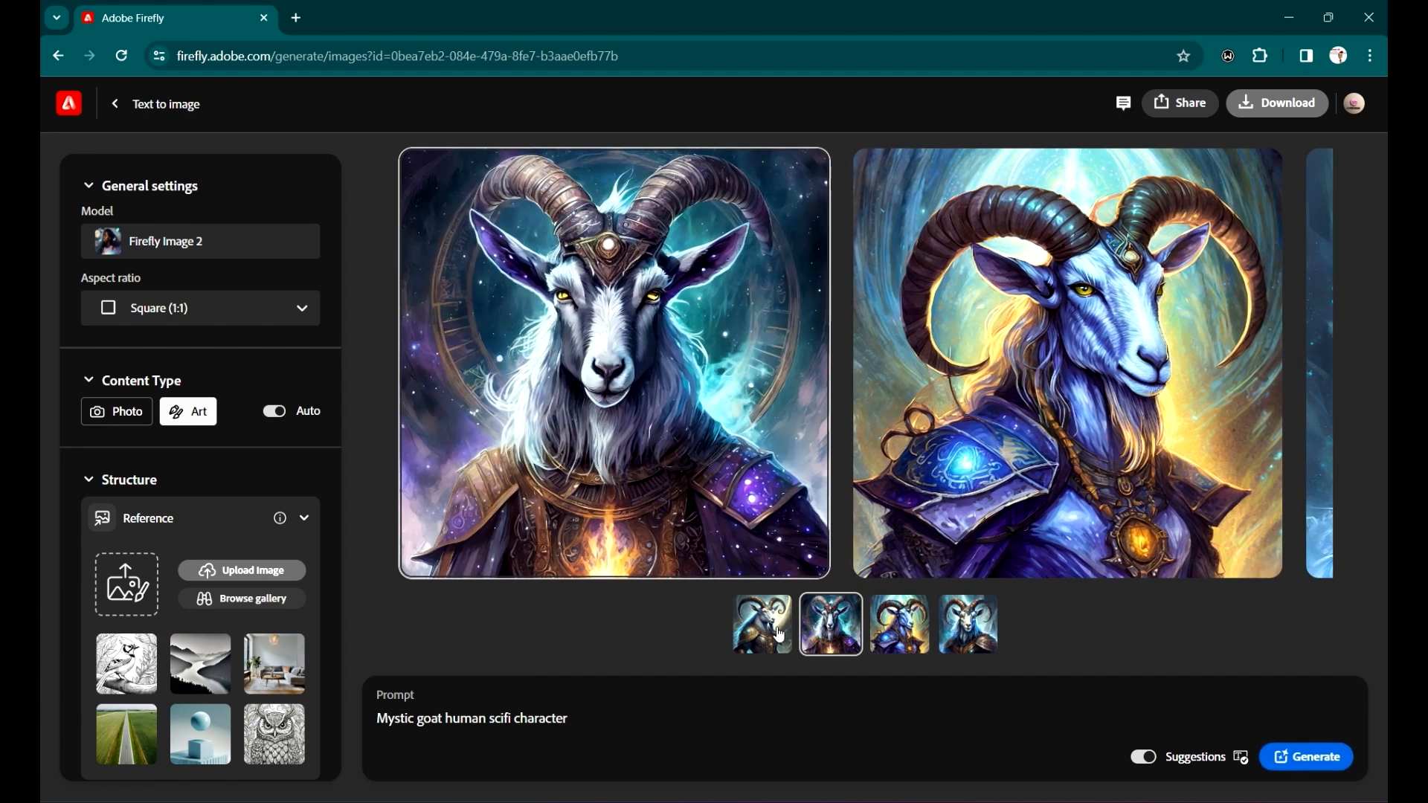
left_click(773, 629)
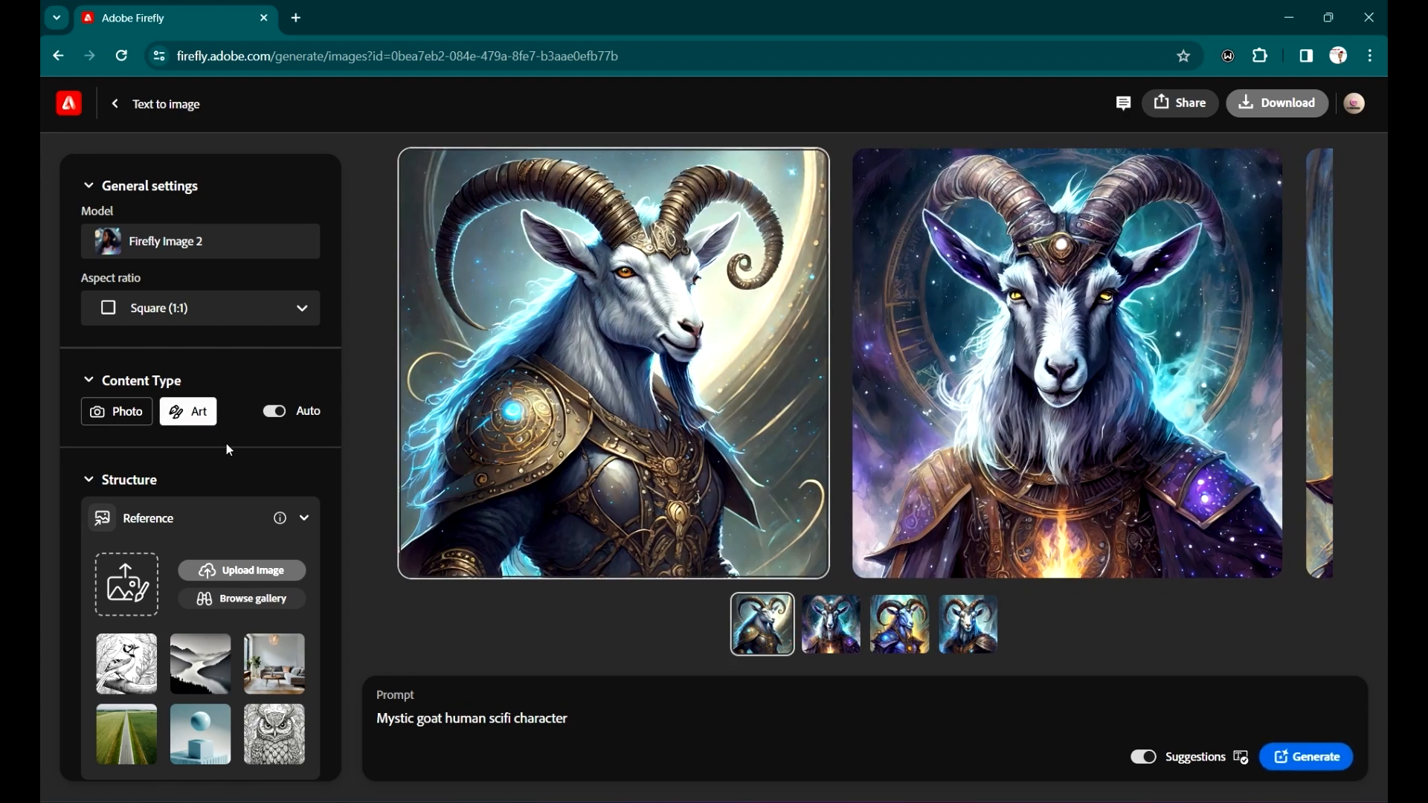
- Set the content type to Photo and regenerate the goat character images
left_click(111, 421)
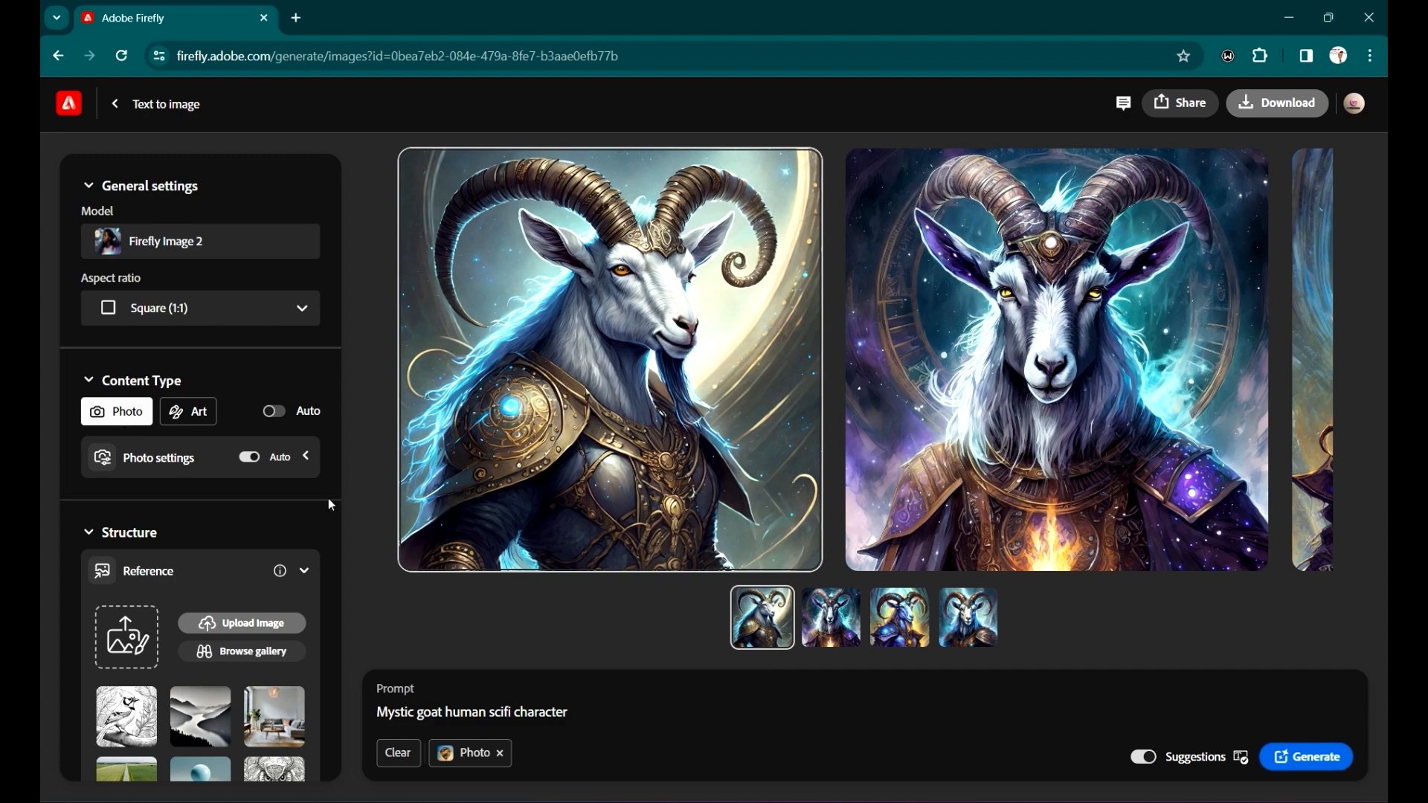
left_click(1307, 757)
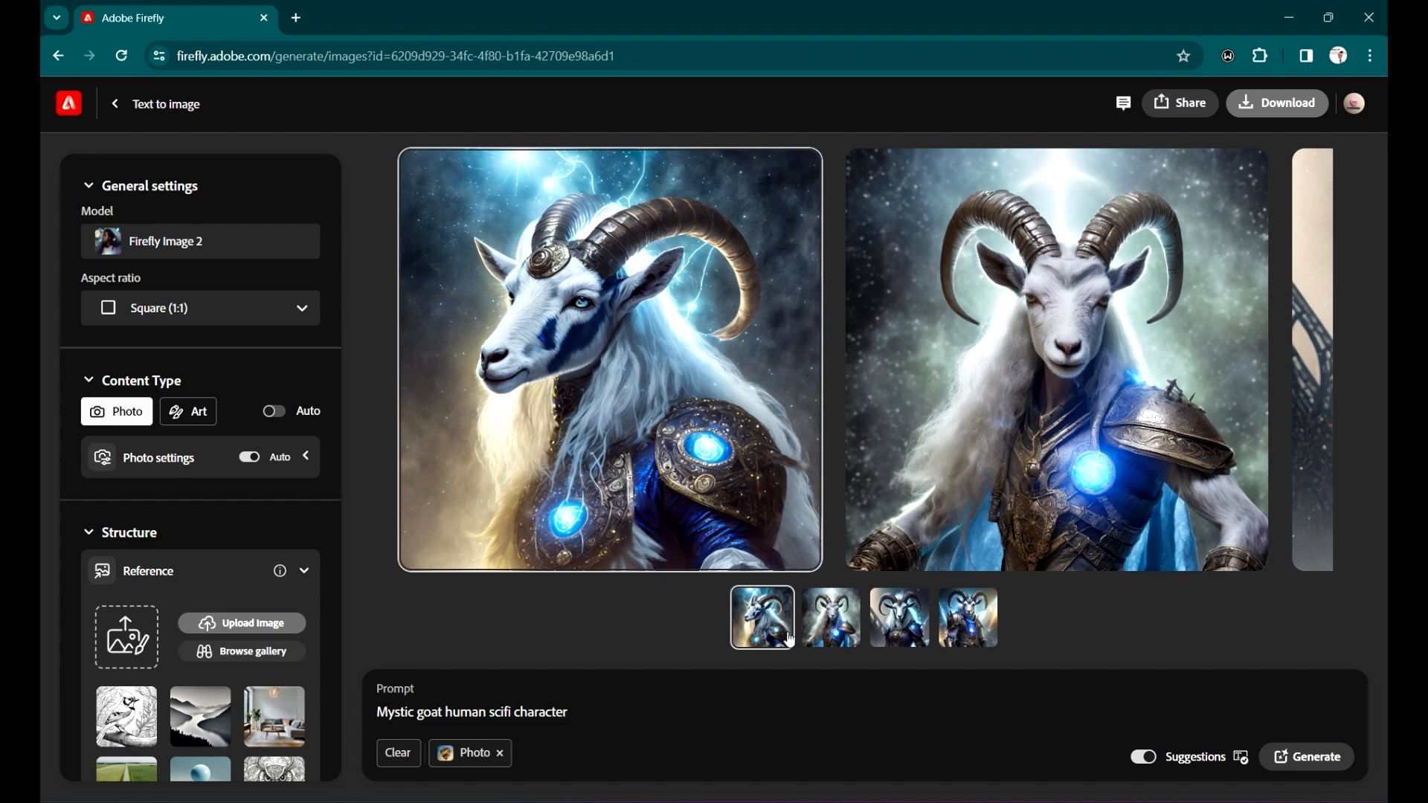
- Review the new results, enlarge the fourth image of the metal-armoured goat, save it to favorites and download it
left_click(782, 632)
left_click(833, 636)
left_click(906, 621)
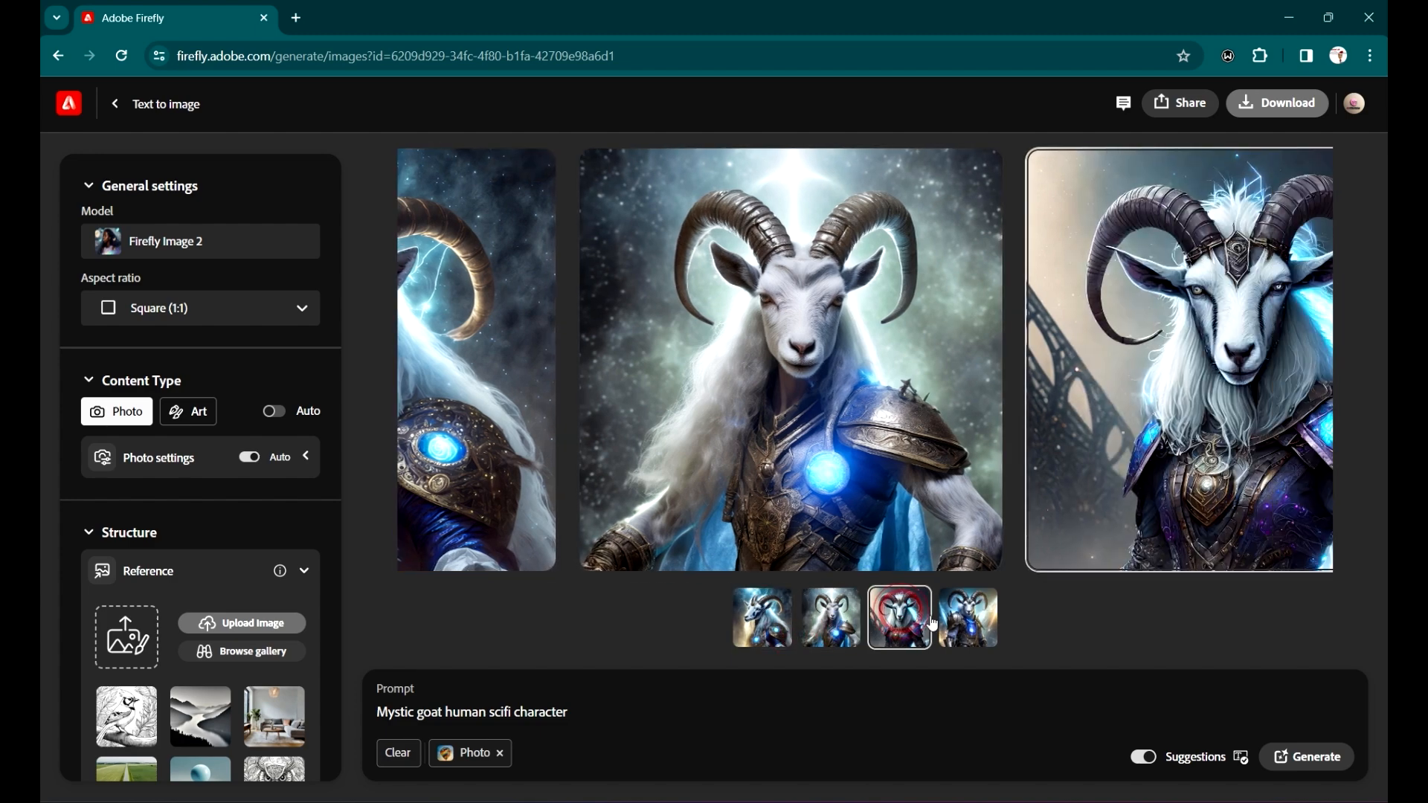
left_click(970, 626)
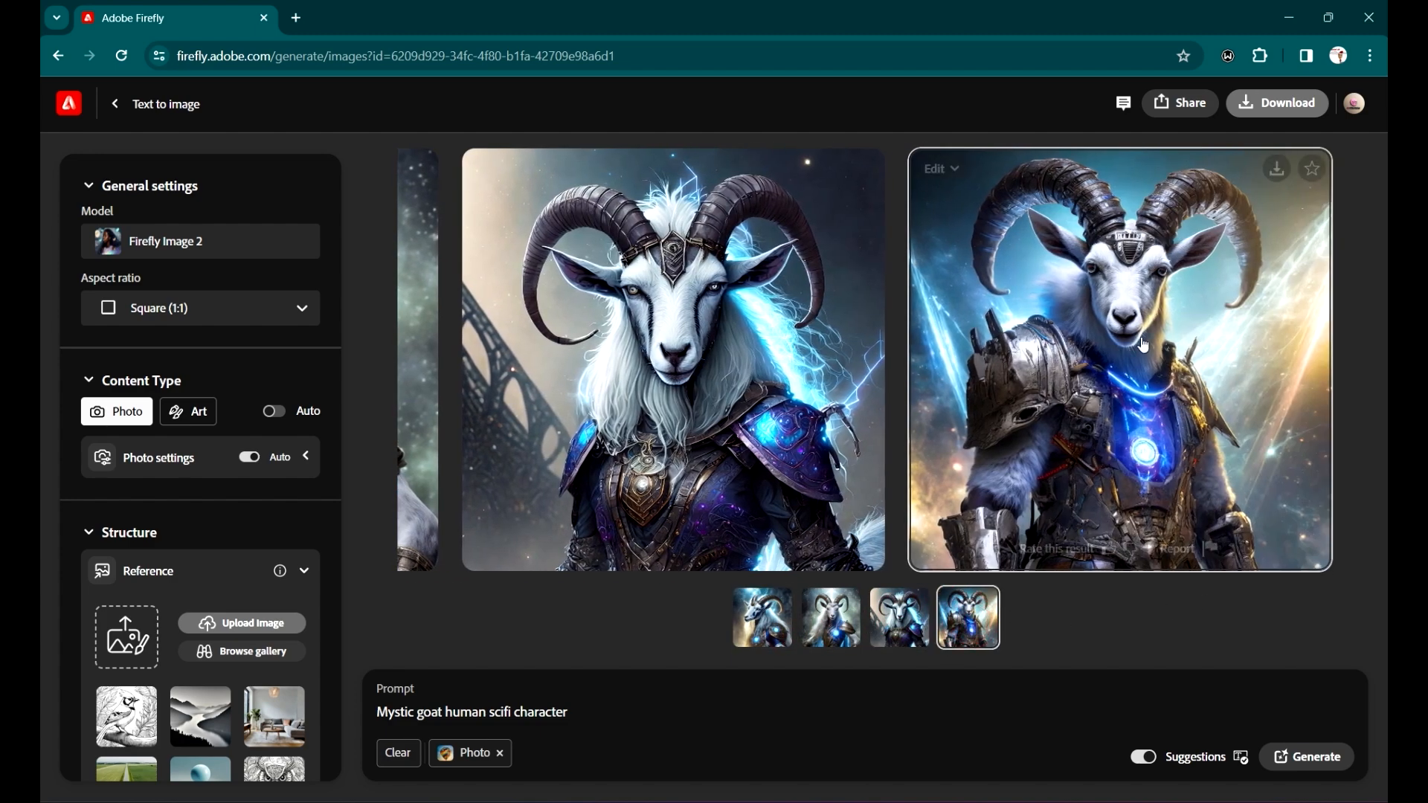
left_click(1143, 343)
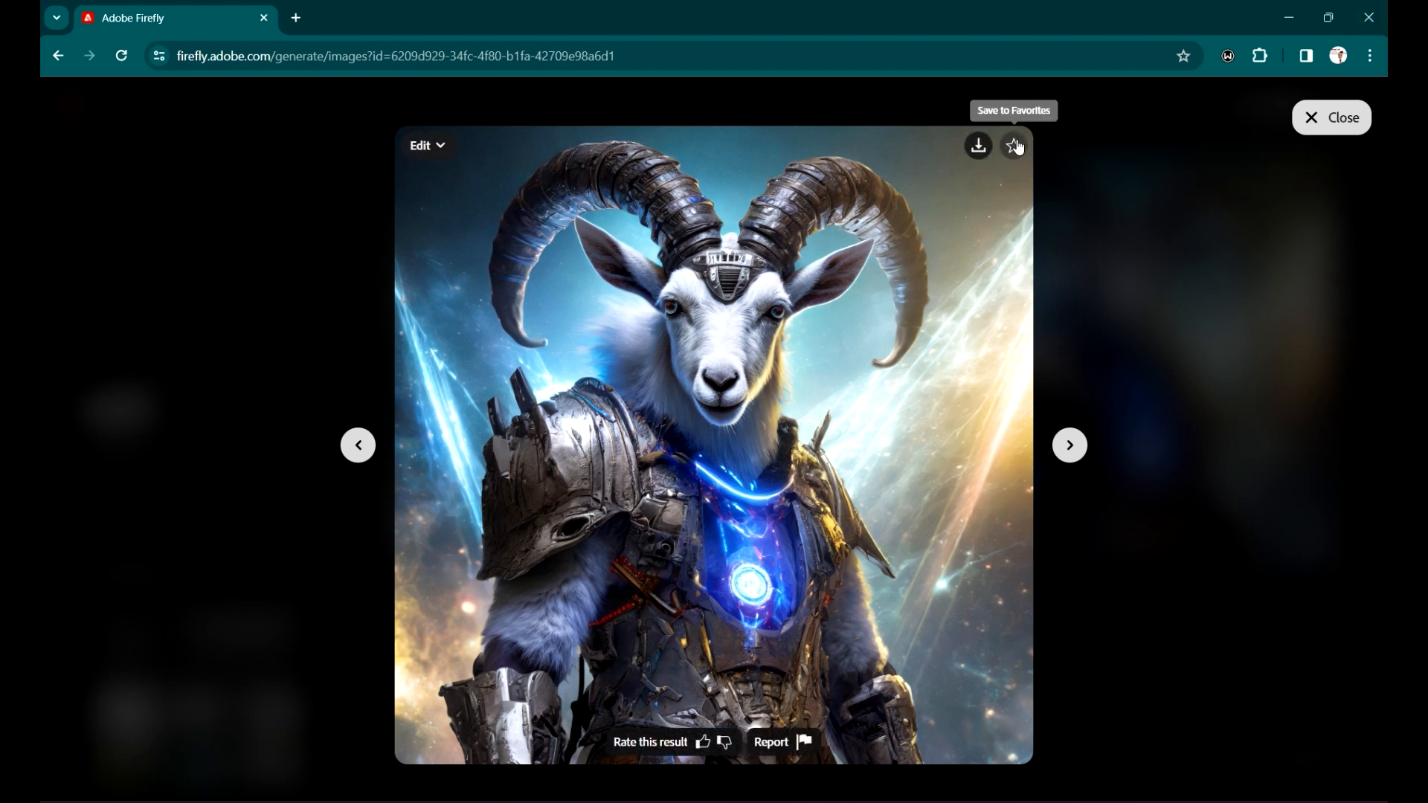
left_click(1016, 149)
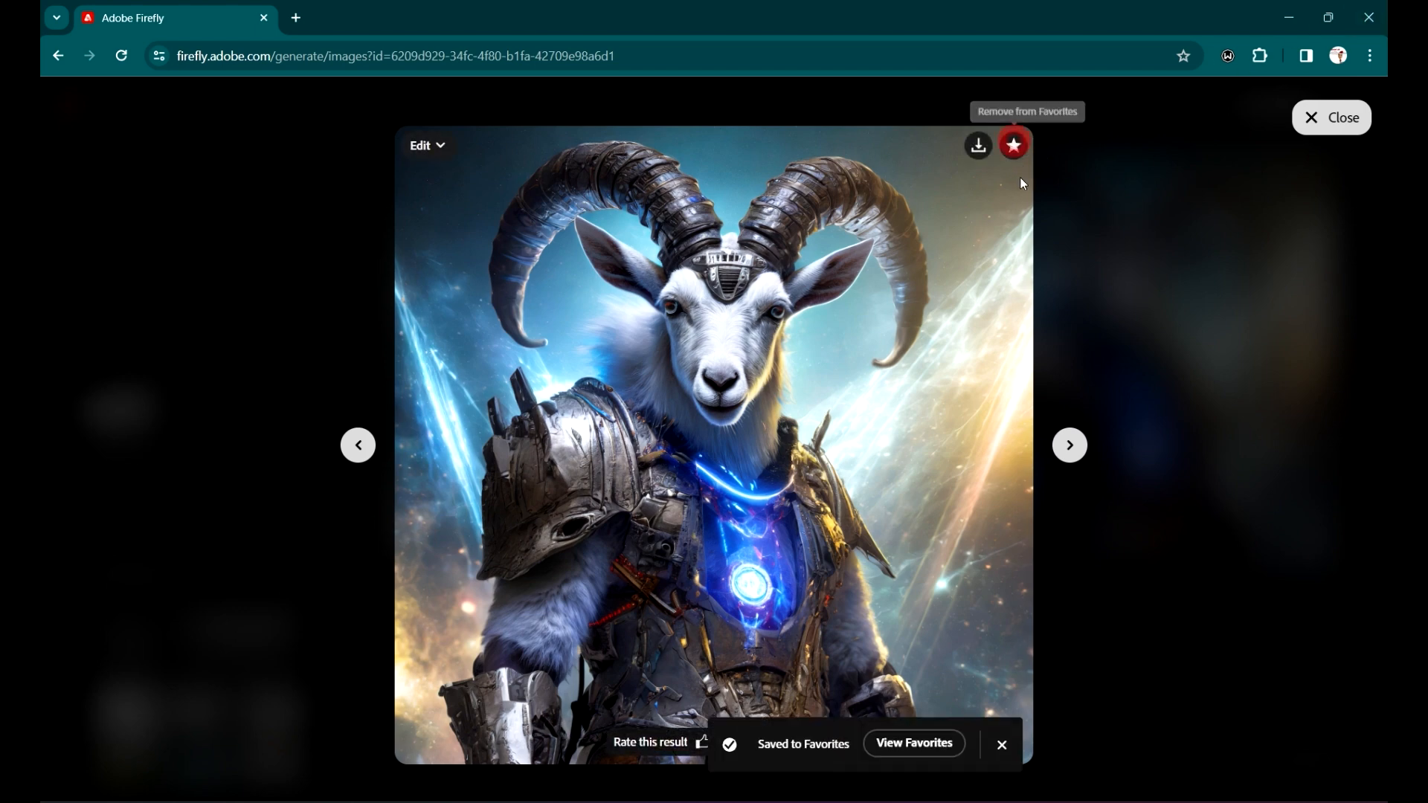
left_click(979, 146)
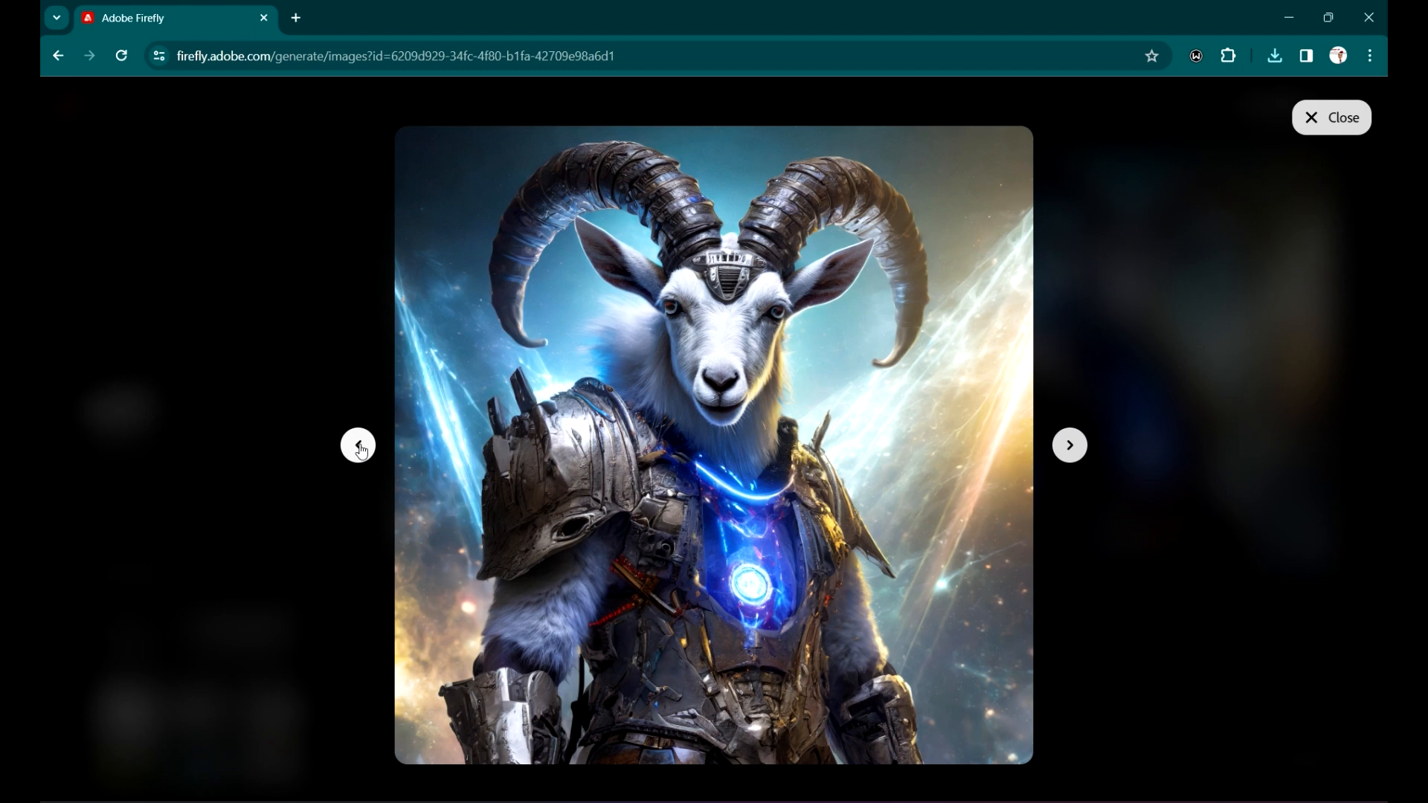
- Browse backwards through the enlarged photo-style goat images until back at the metal-armoured one, and leave the enlarged view
mouse_move(716, 451)
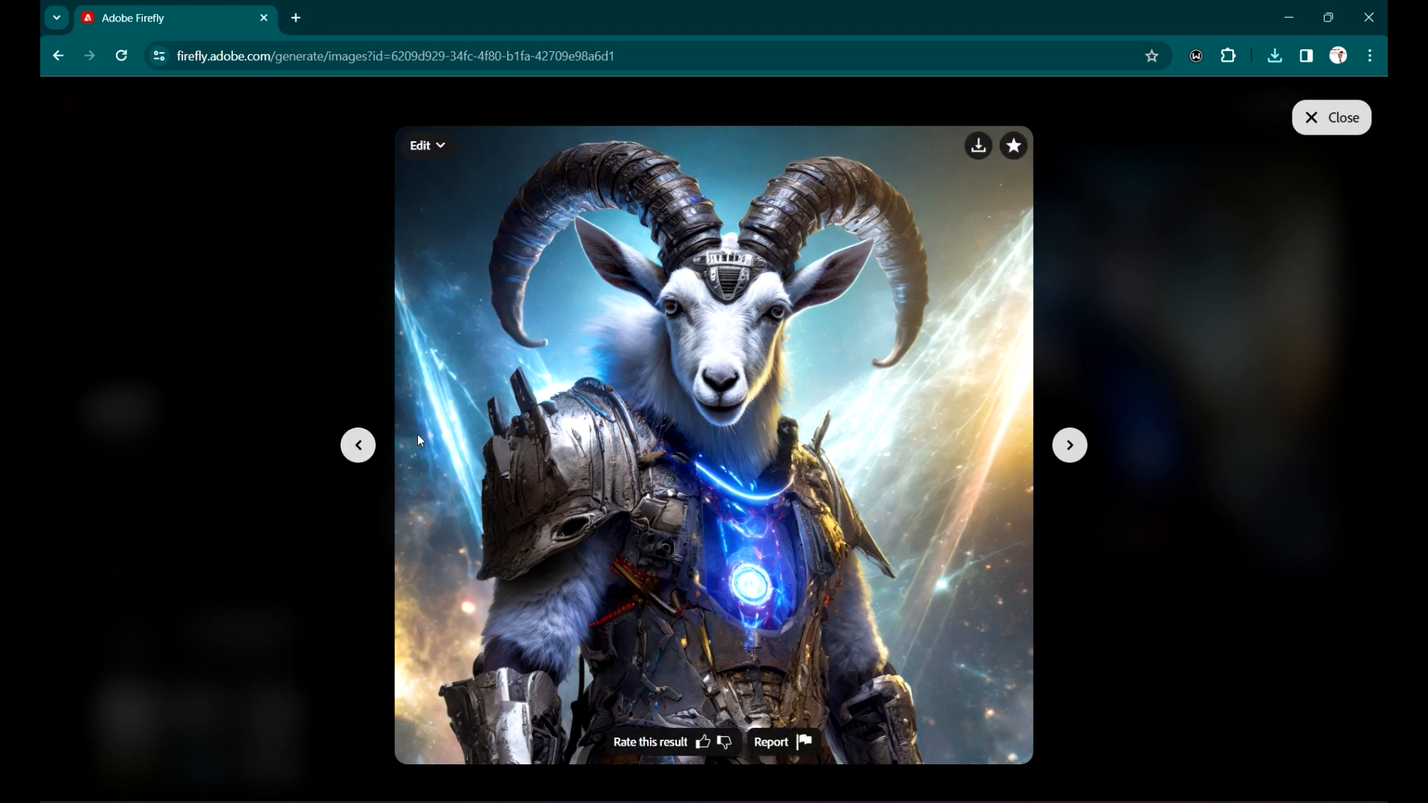
left_click(357, 446)
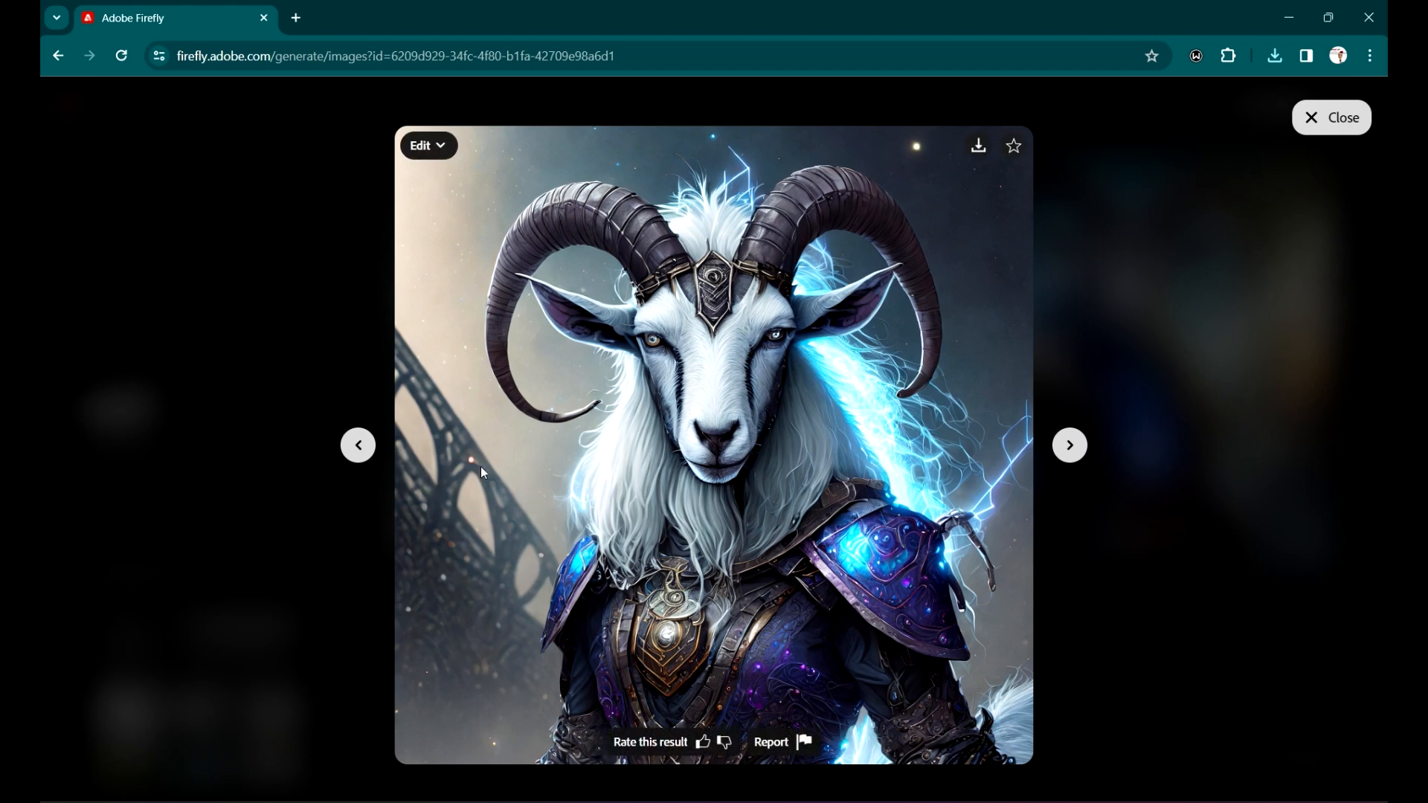
left_click(358, 446)
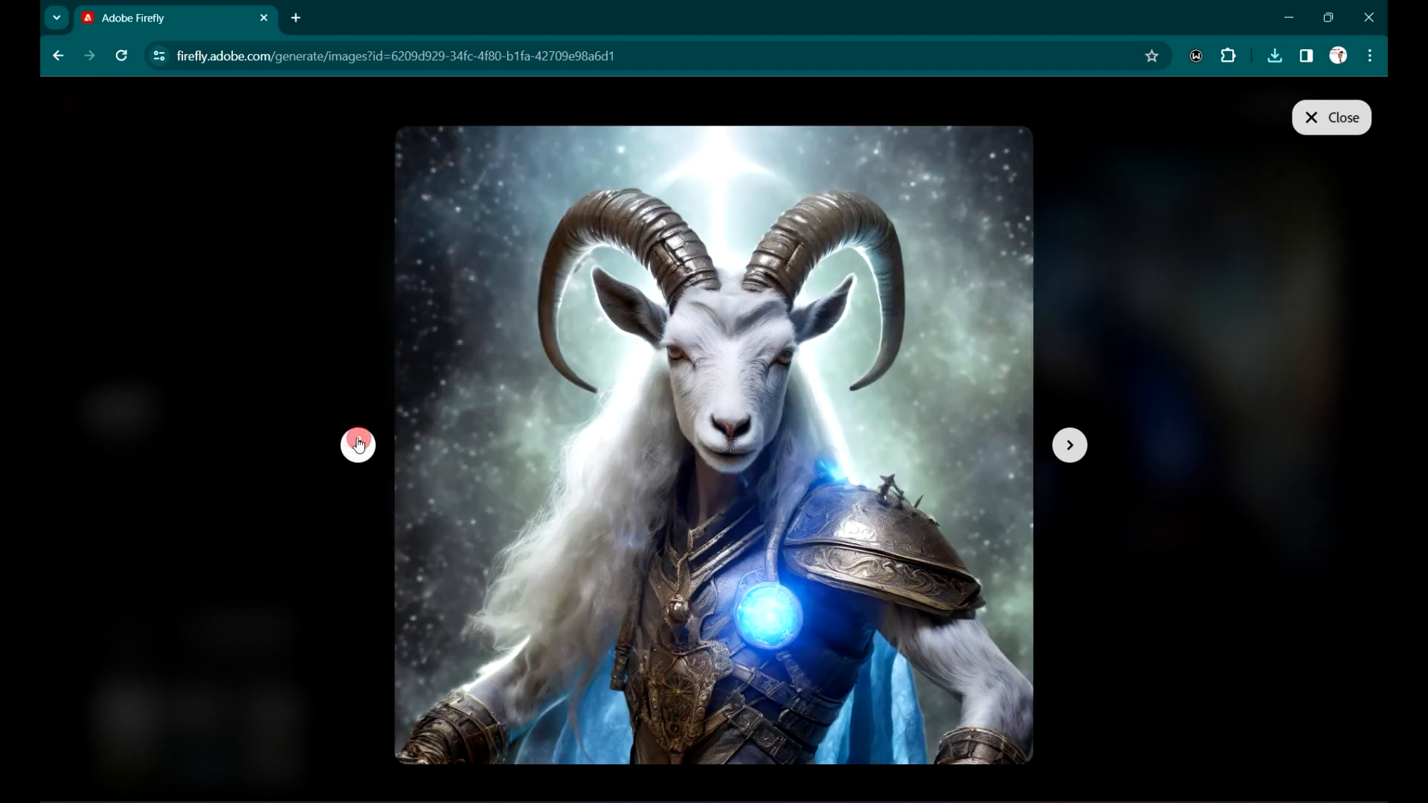
left_click(358, 445)
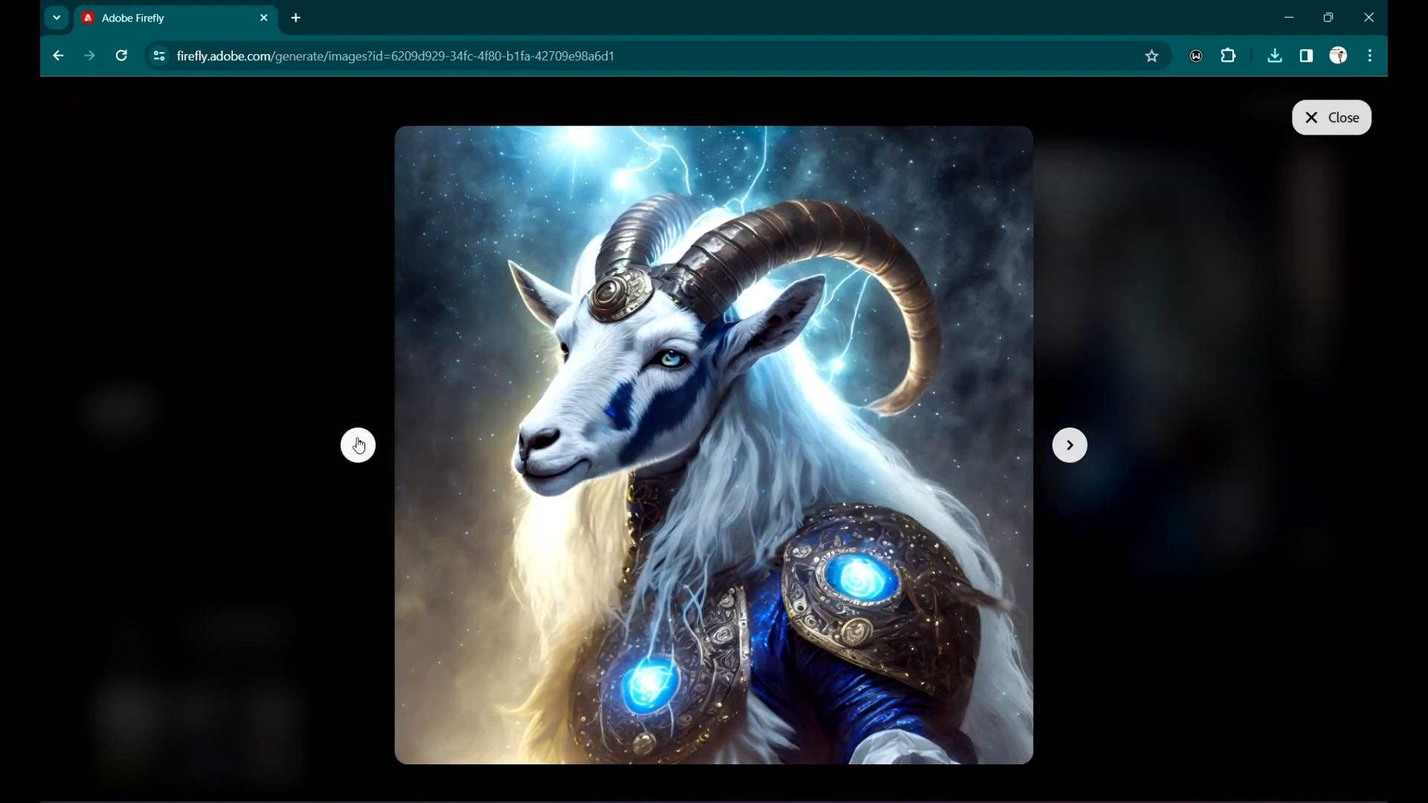
left_click(357, 446)
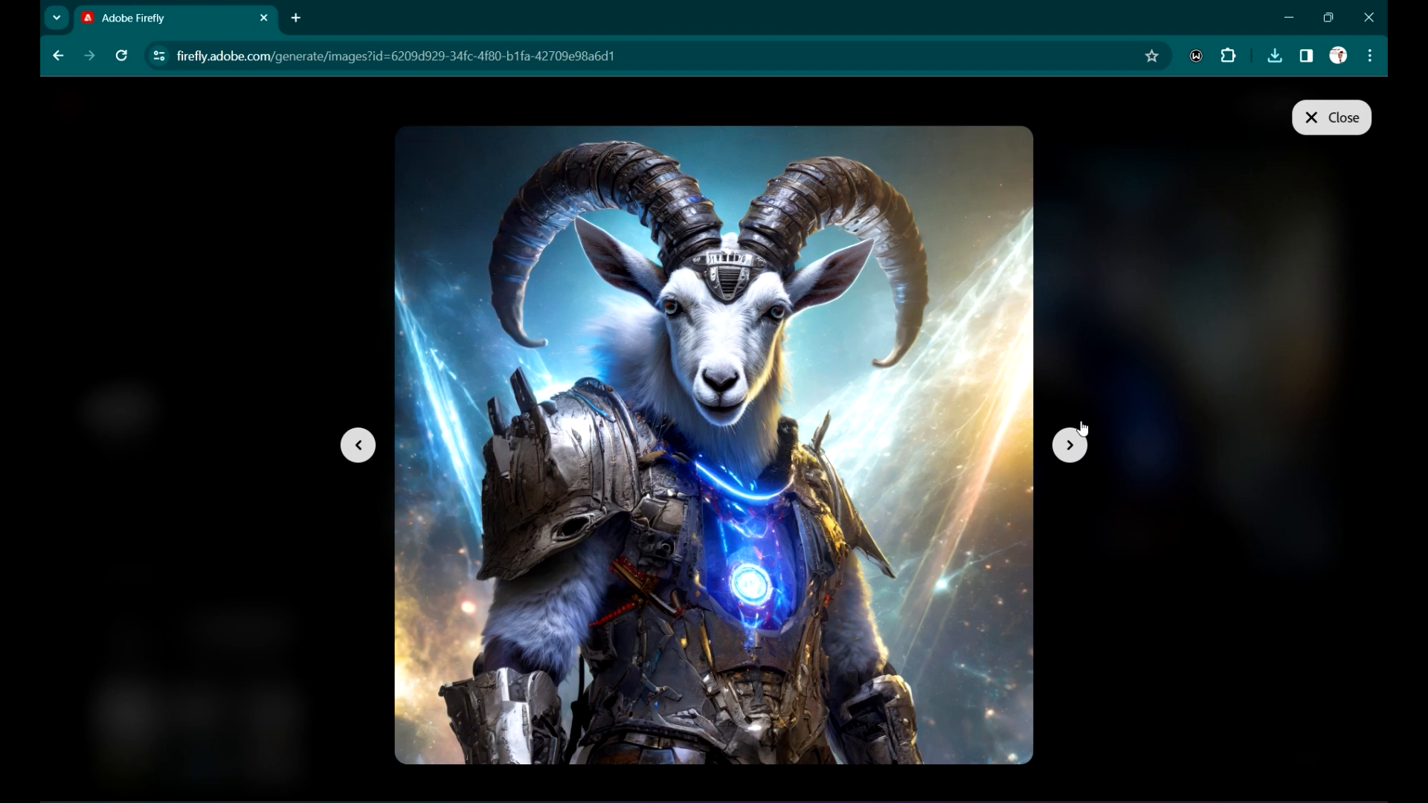
left_click(1241, 401)
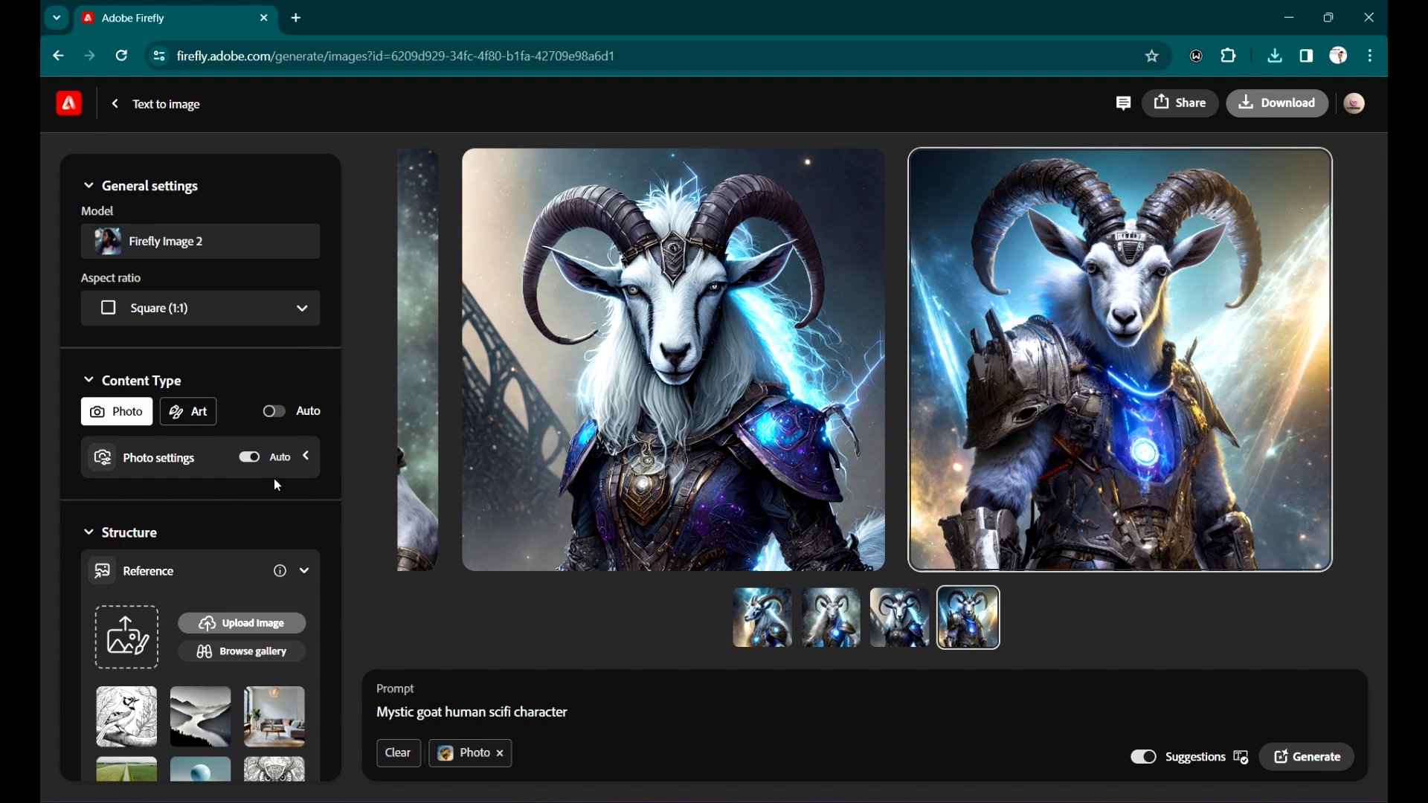
- Expand the photo settings and set the field of view to 50mm and the shutter speed to 1/125s
left_click(308, 455)
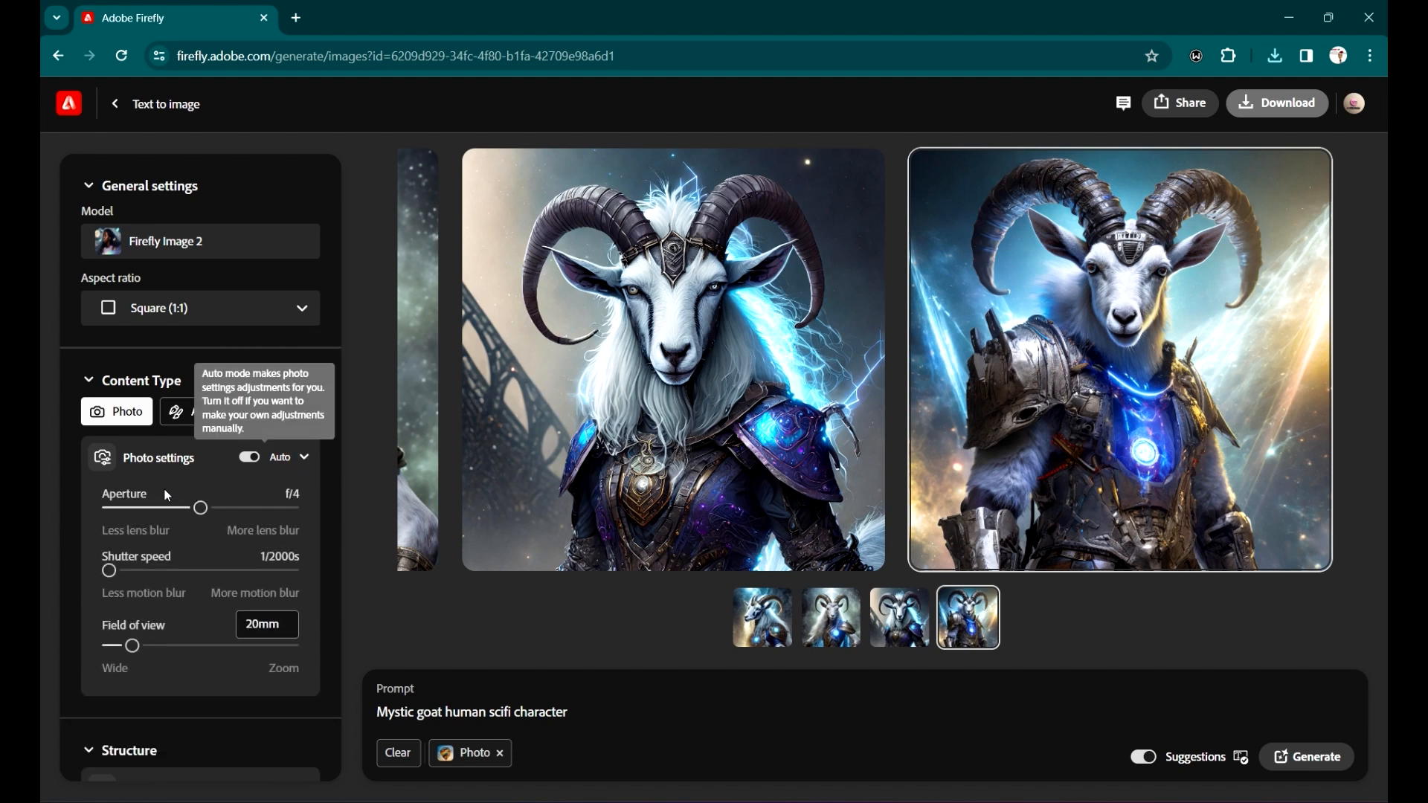
mouse_move(182, 509)
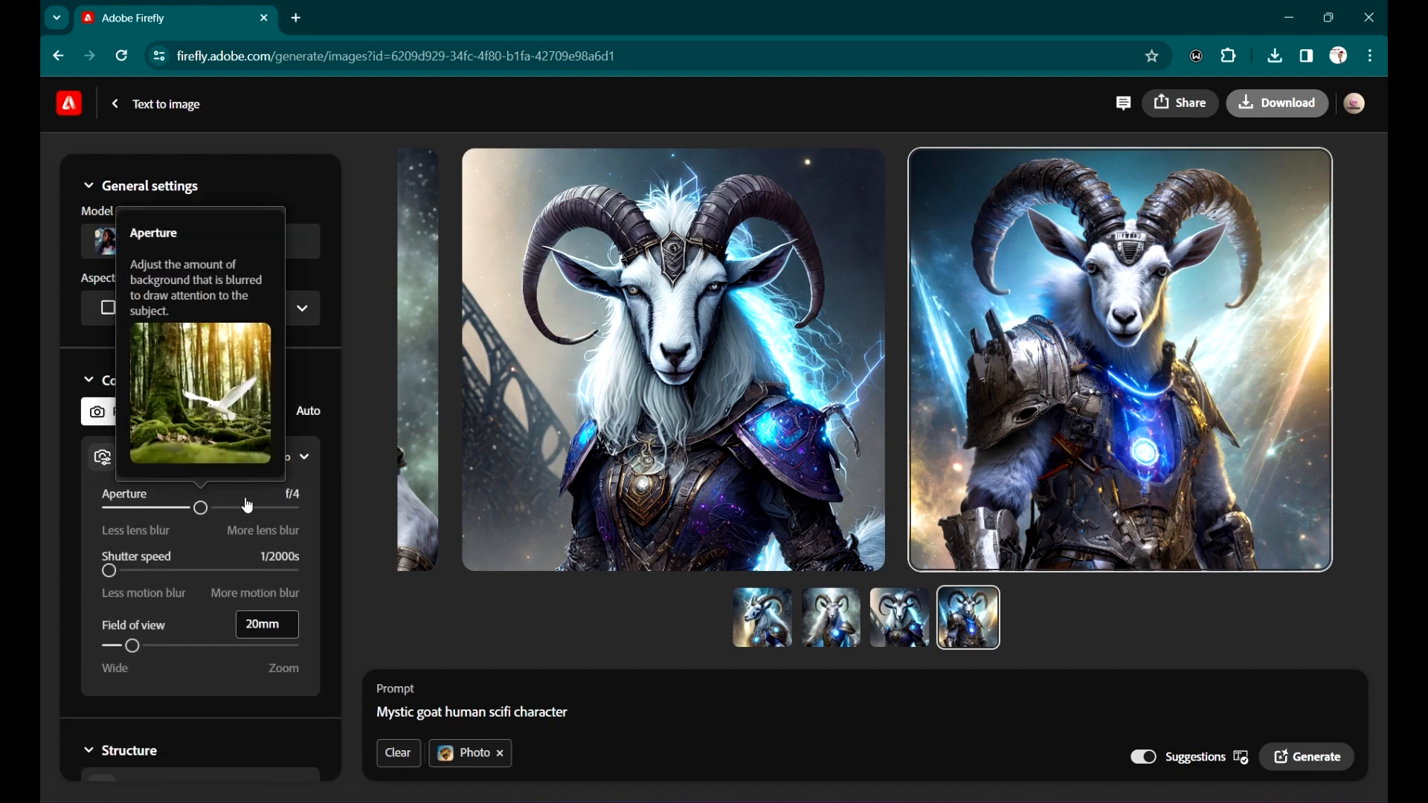
mouse_move(140, 572)
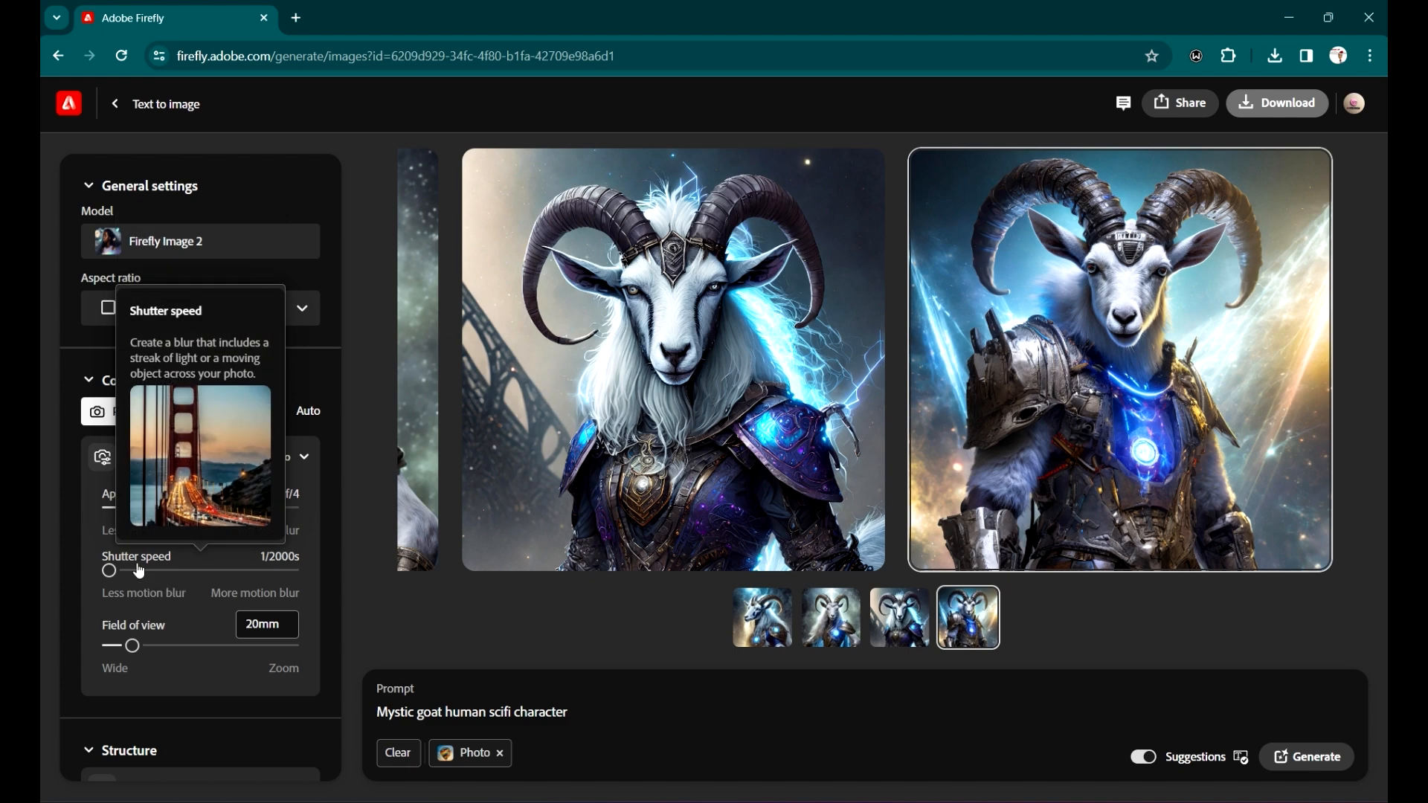
mouse_move(134, 644)
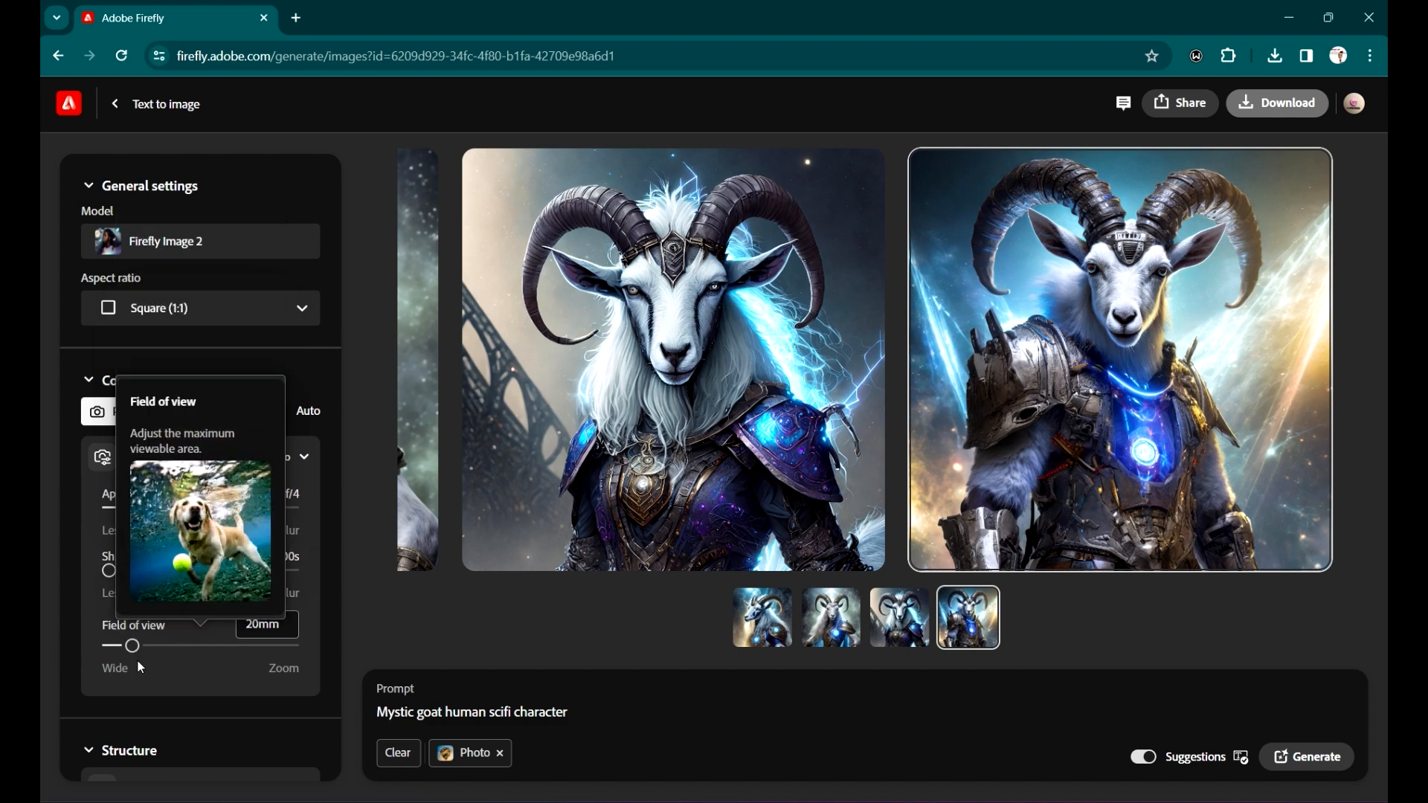
left_click_drag(133, 645, 178, 647)
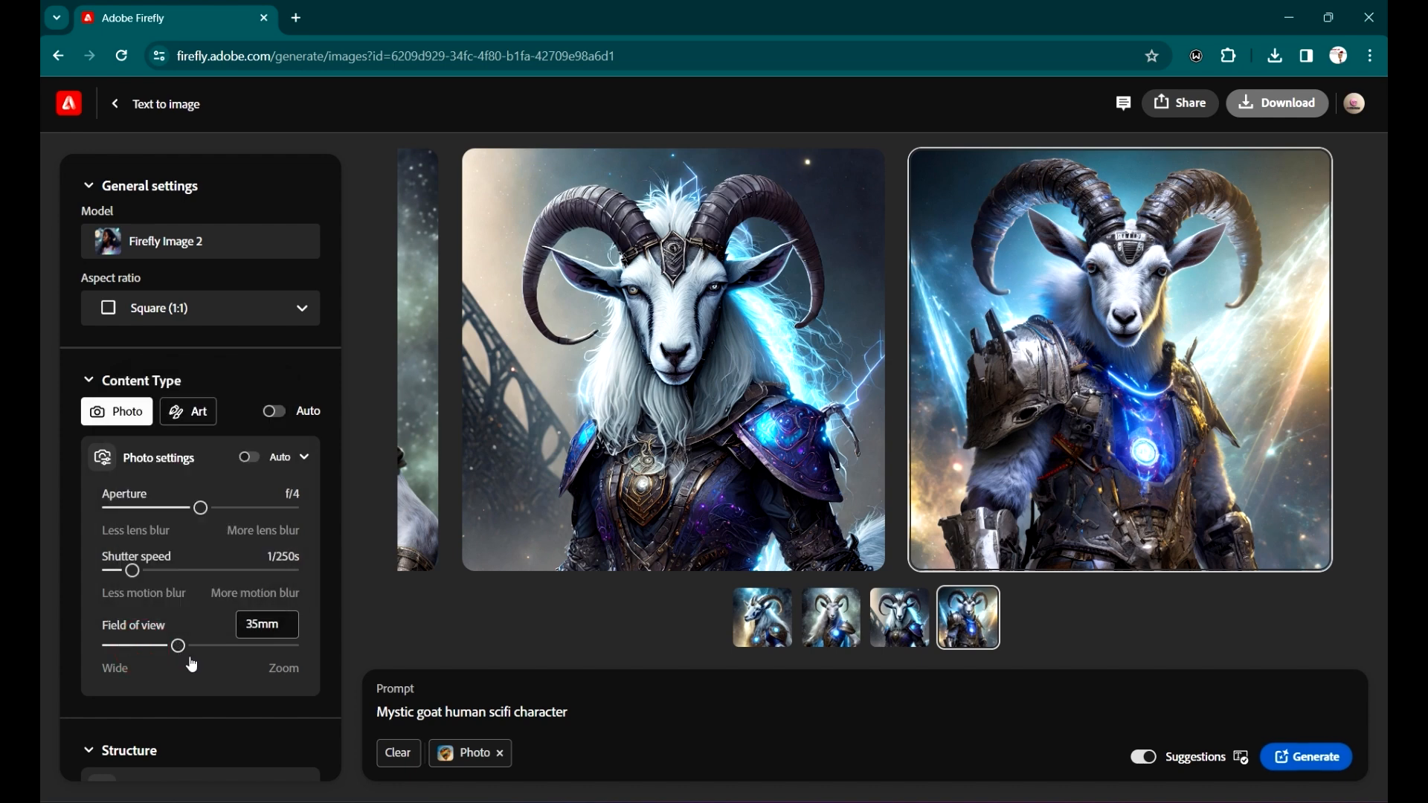
mouse_move(184, 650)
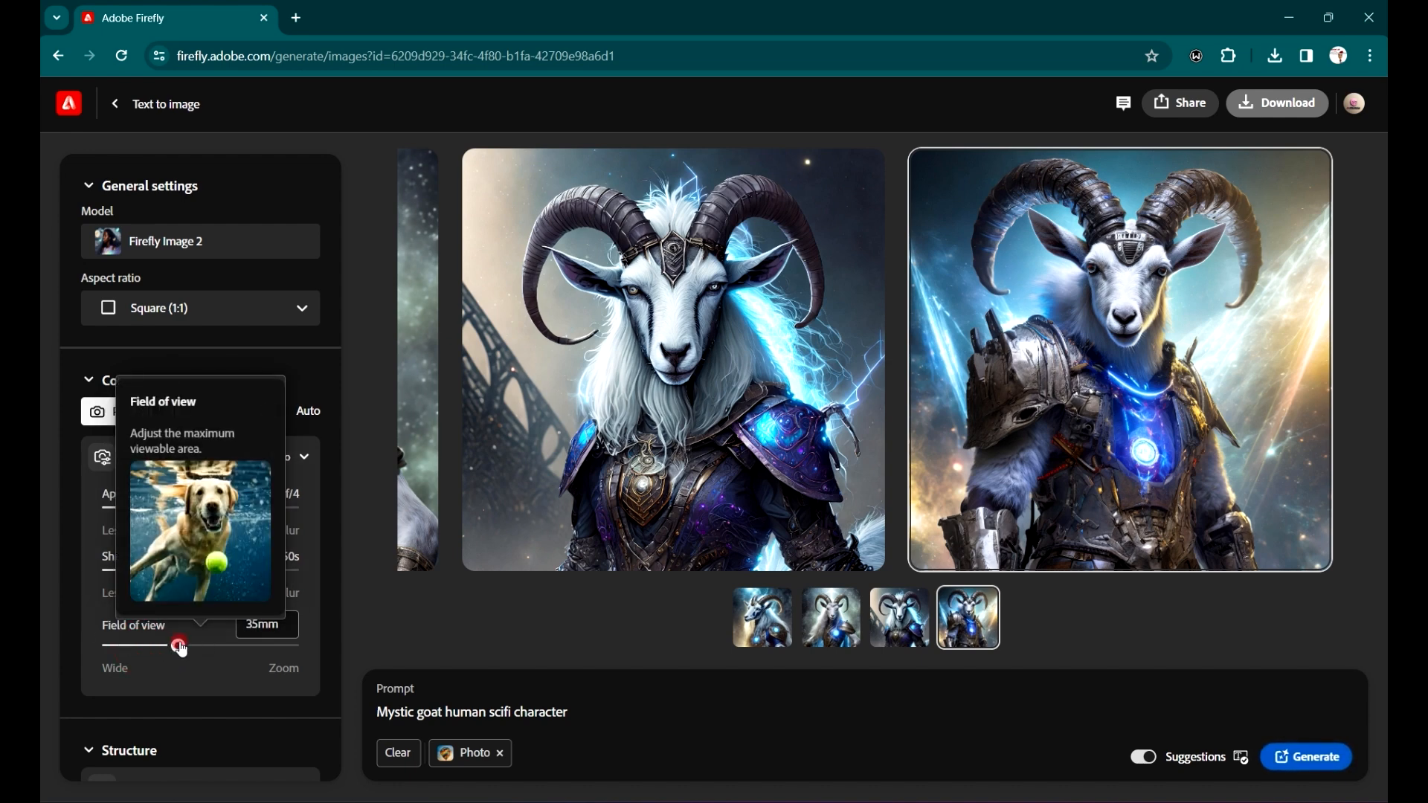
mouse_move(182, 650)
left_mouse_down()
mouse_move(250, 658)
mouse_move(182, 650)
left_mouse_up()
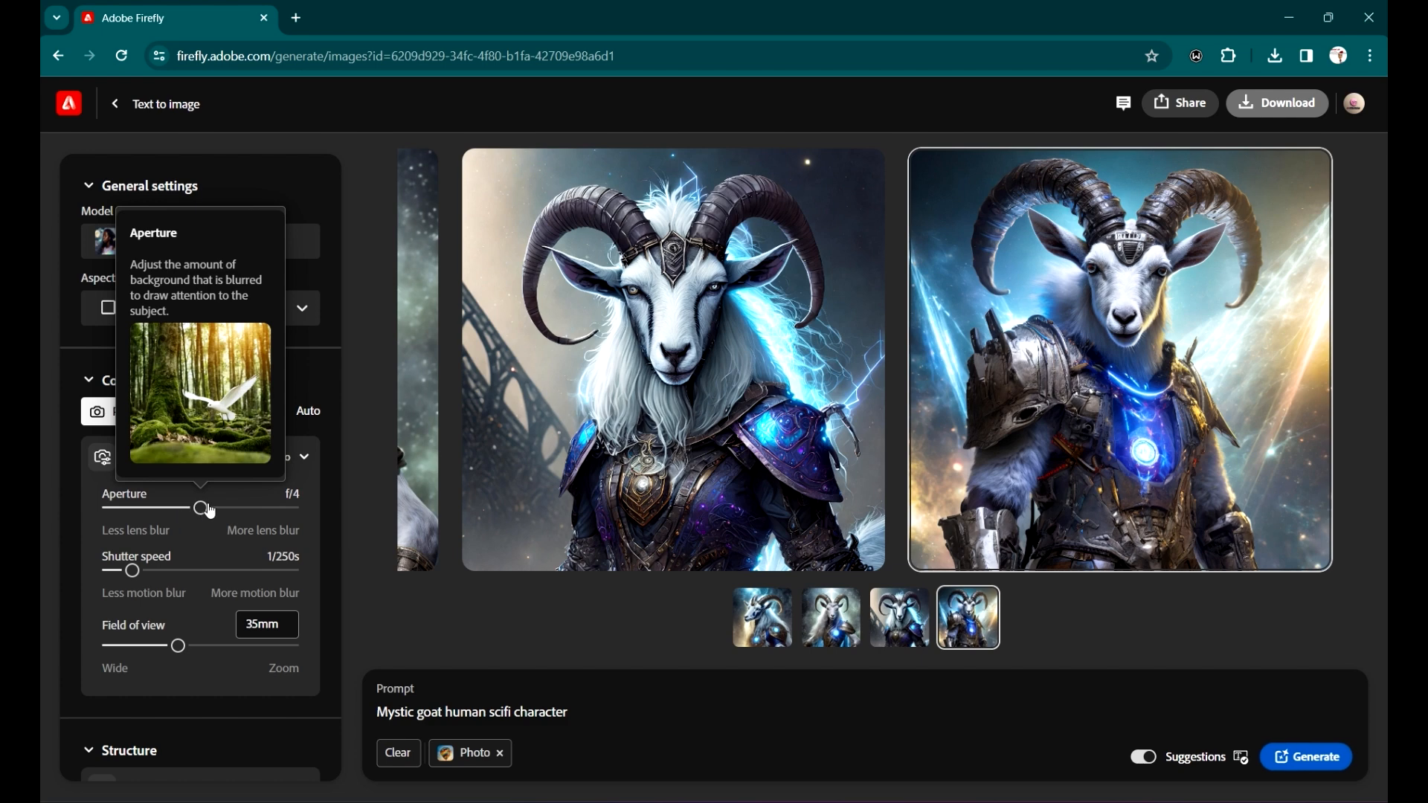
mouse_move(183, 664)
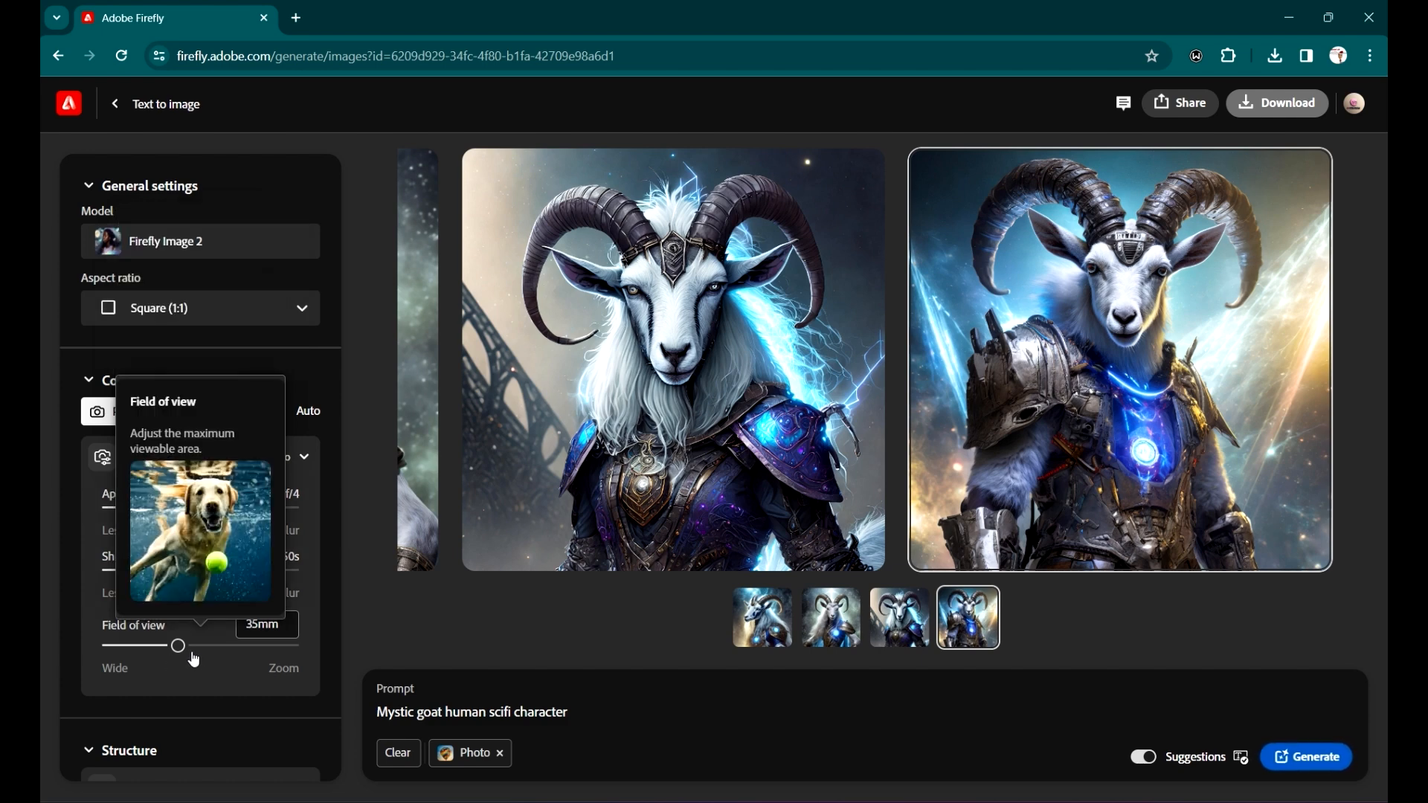
left_click_drag(179, 653, 208, 653)
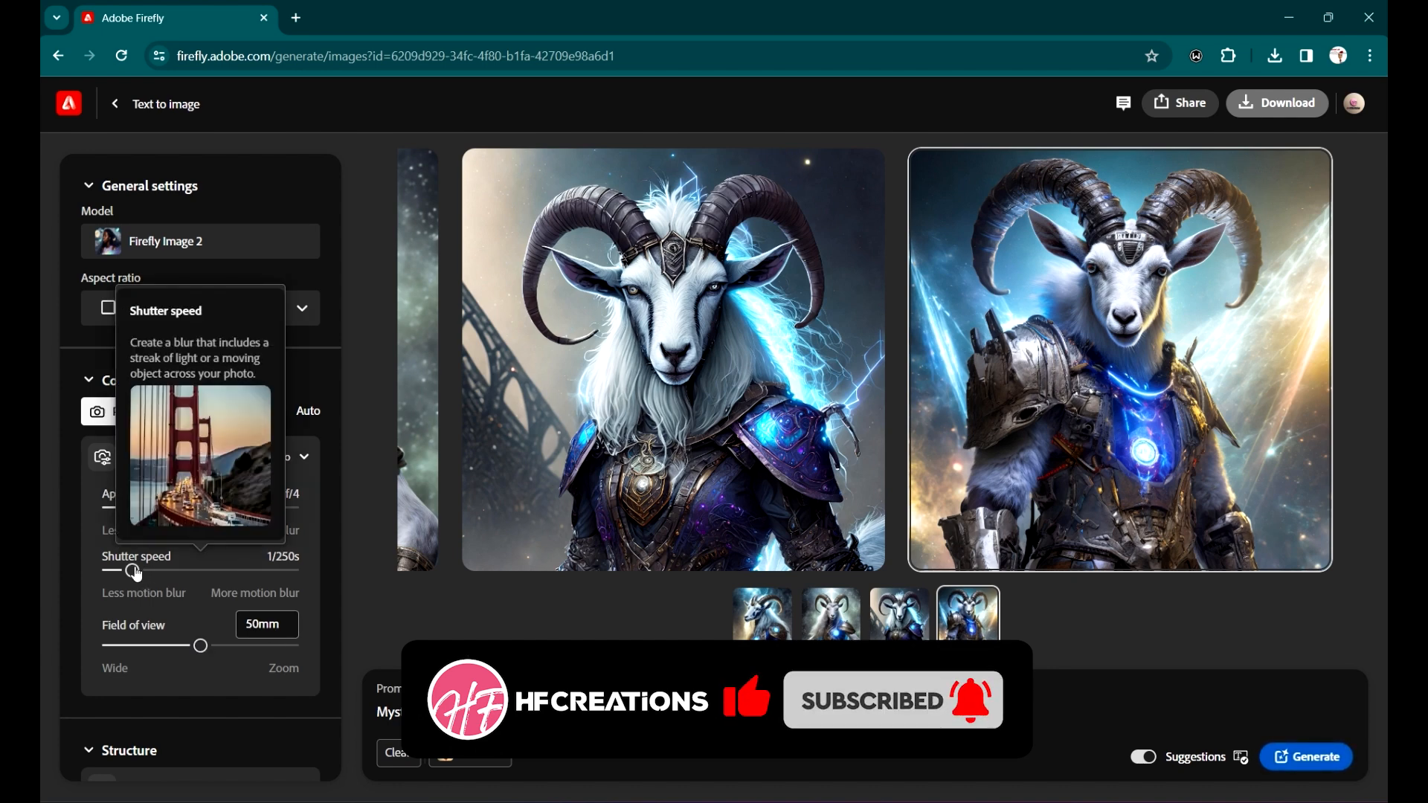
mouse_move(136, 574)
left_mouse_down()
mouse_move(249, 576)
mouse_move(296, 595)
mouse_move(104, 571)
mouse_move(155, 573)
left_mouse_up()
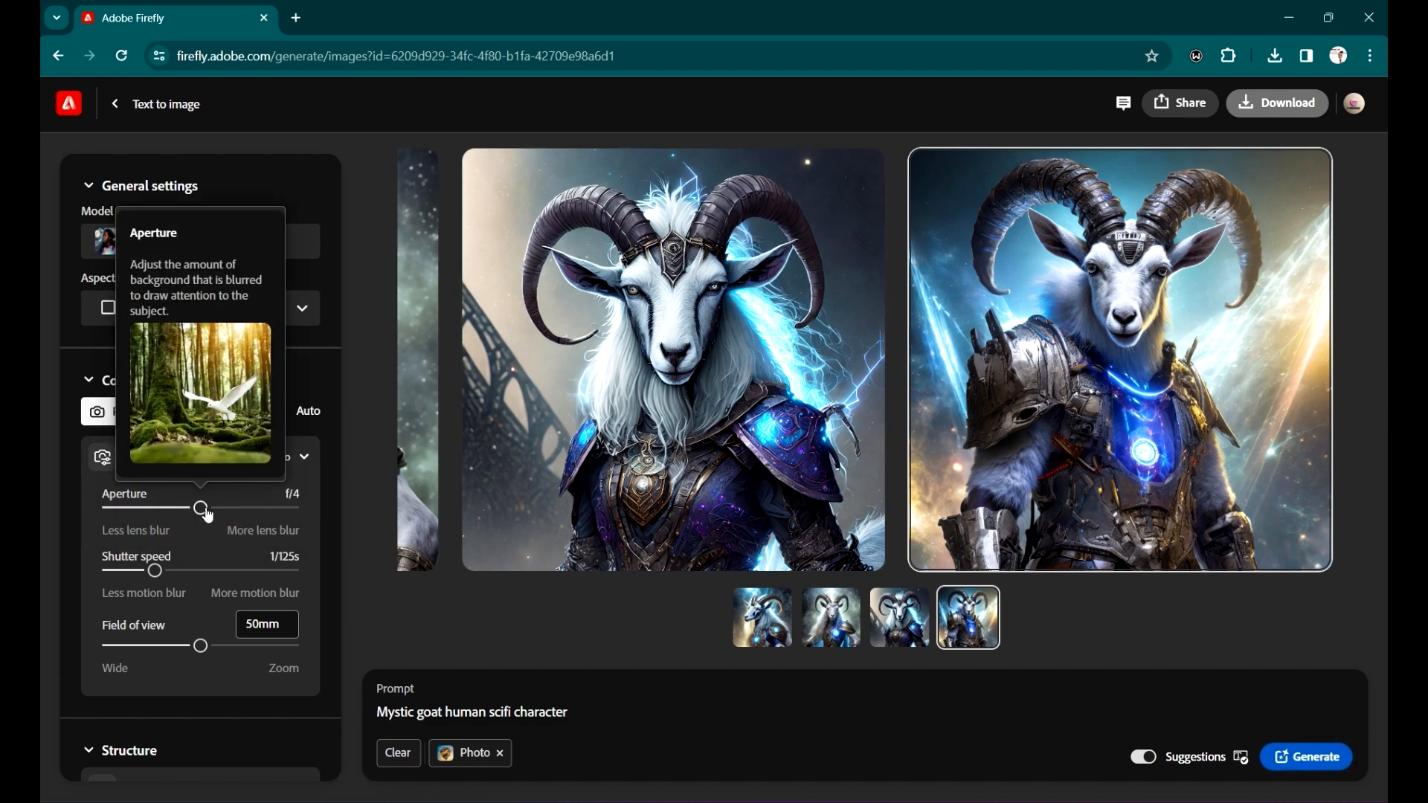
- Set the aperture to f/8 in the photo settings and regenerate the goat character images
left_click_drag(209, 516, 289, 536)
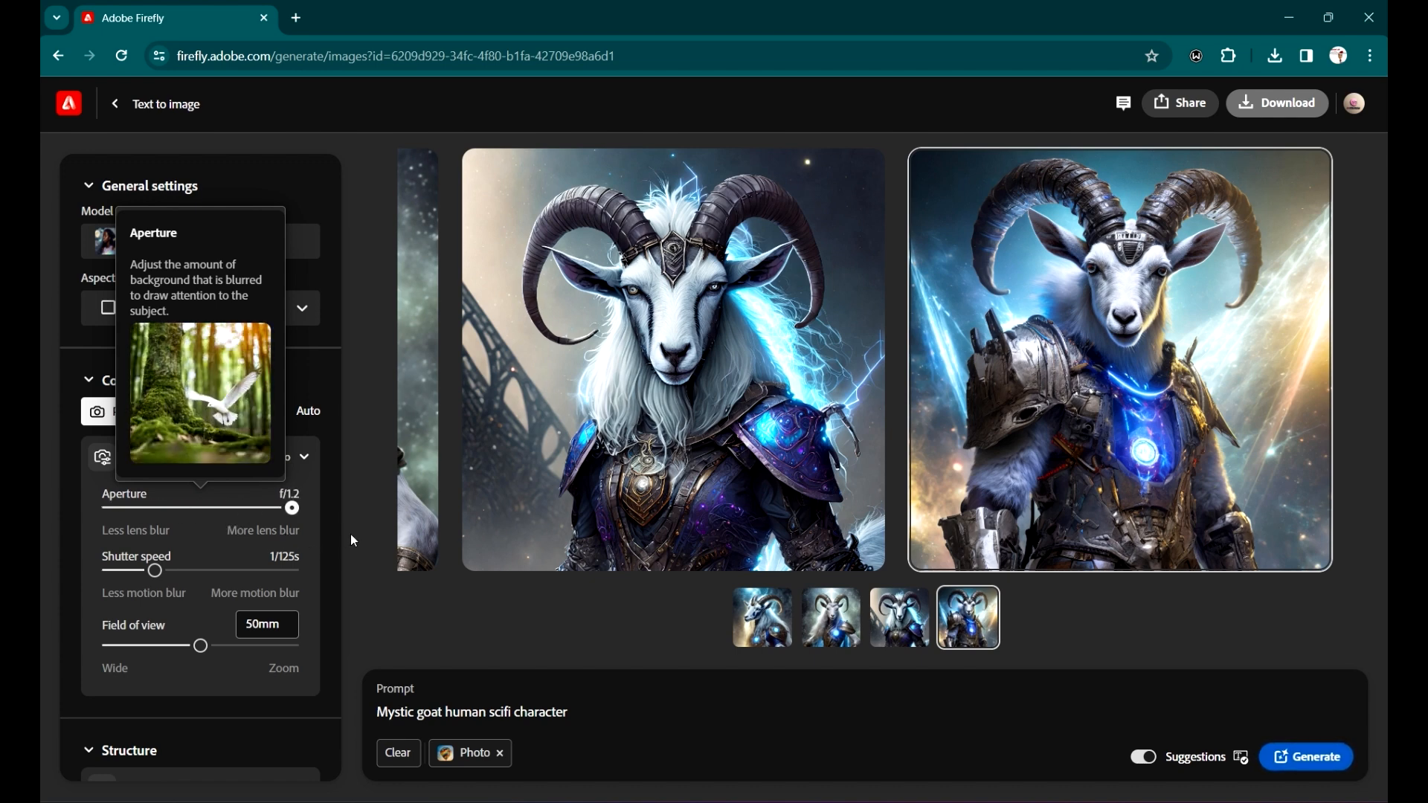
mouse_move(156, 509)
left_mouse_down()
mouse_move(110, 496)
mouse_move(157, 510)
left_mouse_up()
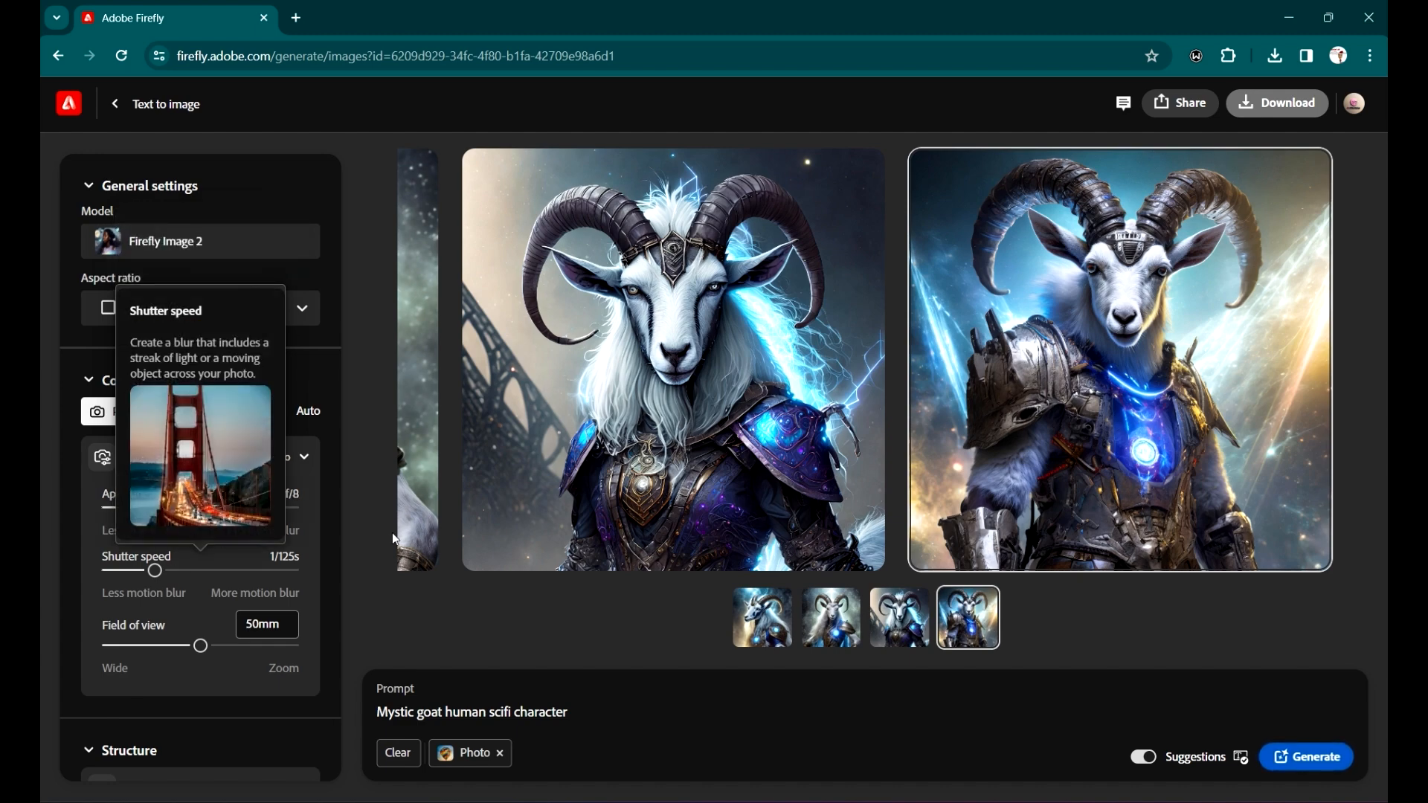
mouse_move(237, 525)
scroll(268, 543, "down", 3)
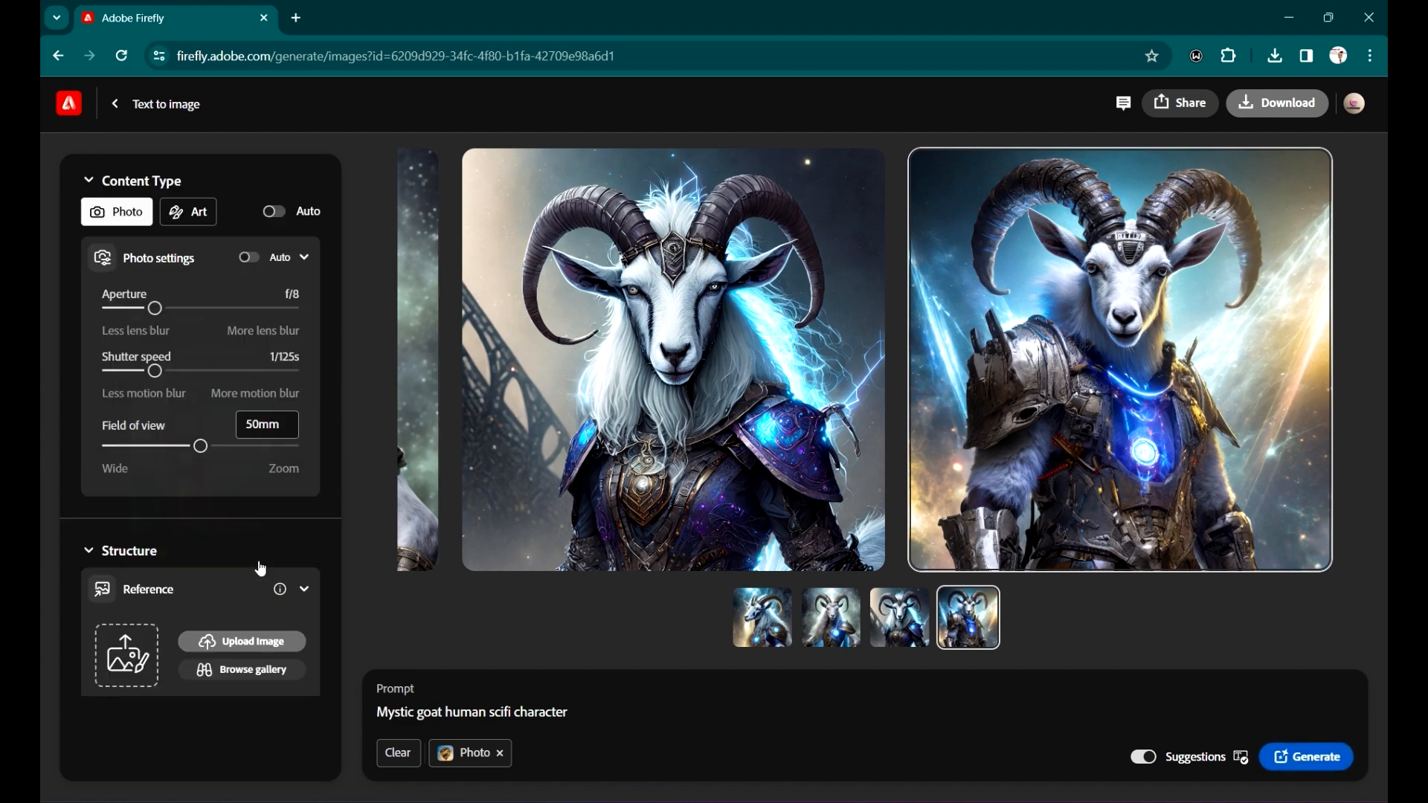
scroll(260, 557, "up", 3)
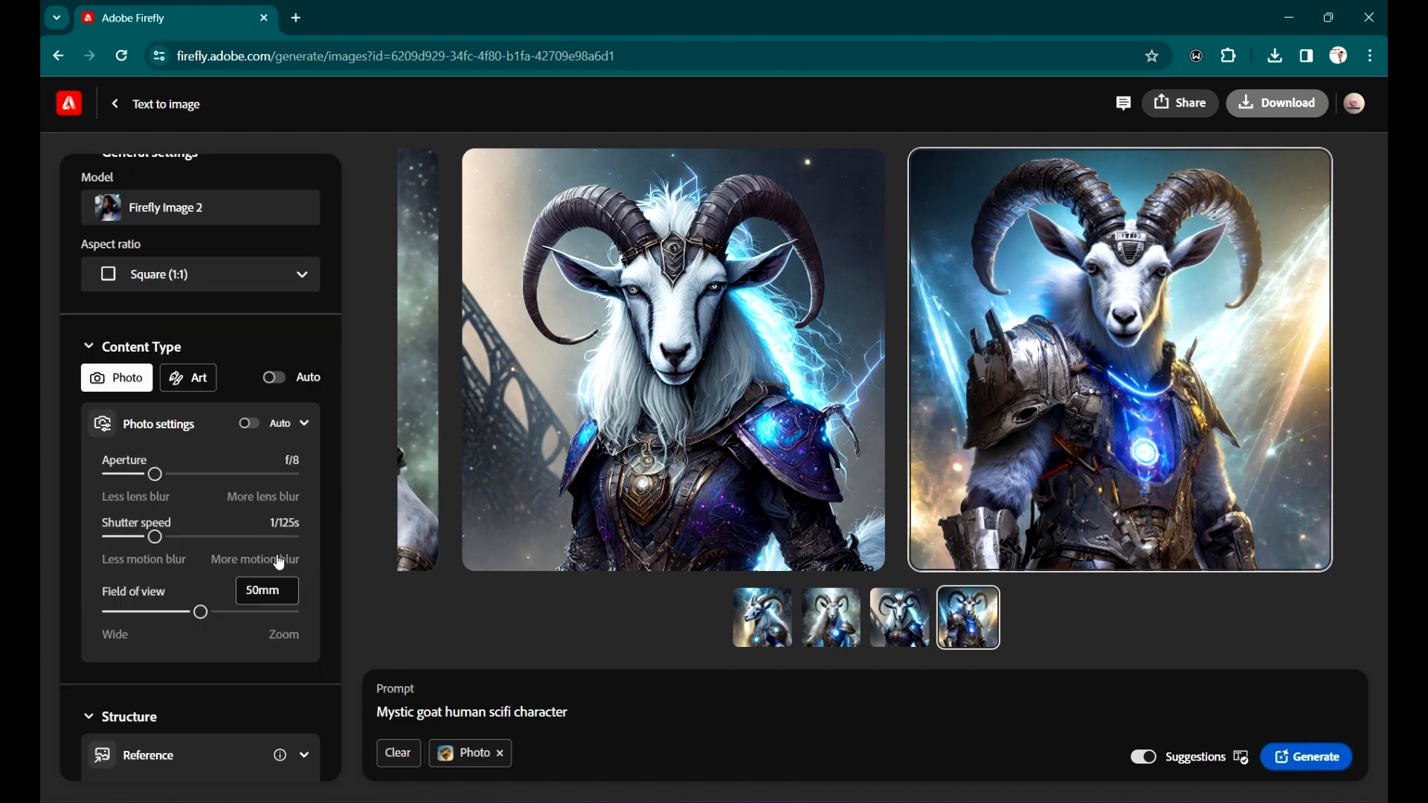
left_click(1320, 758)
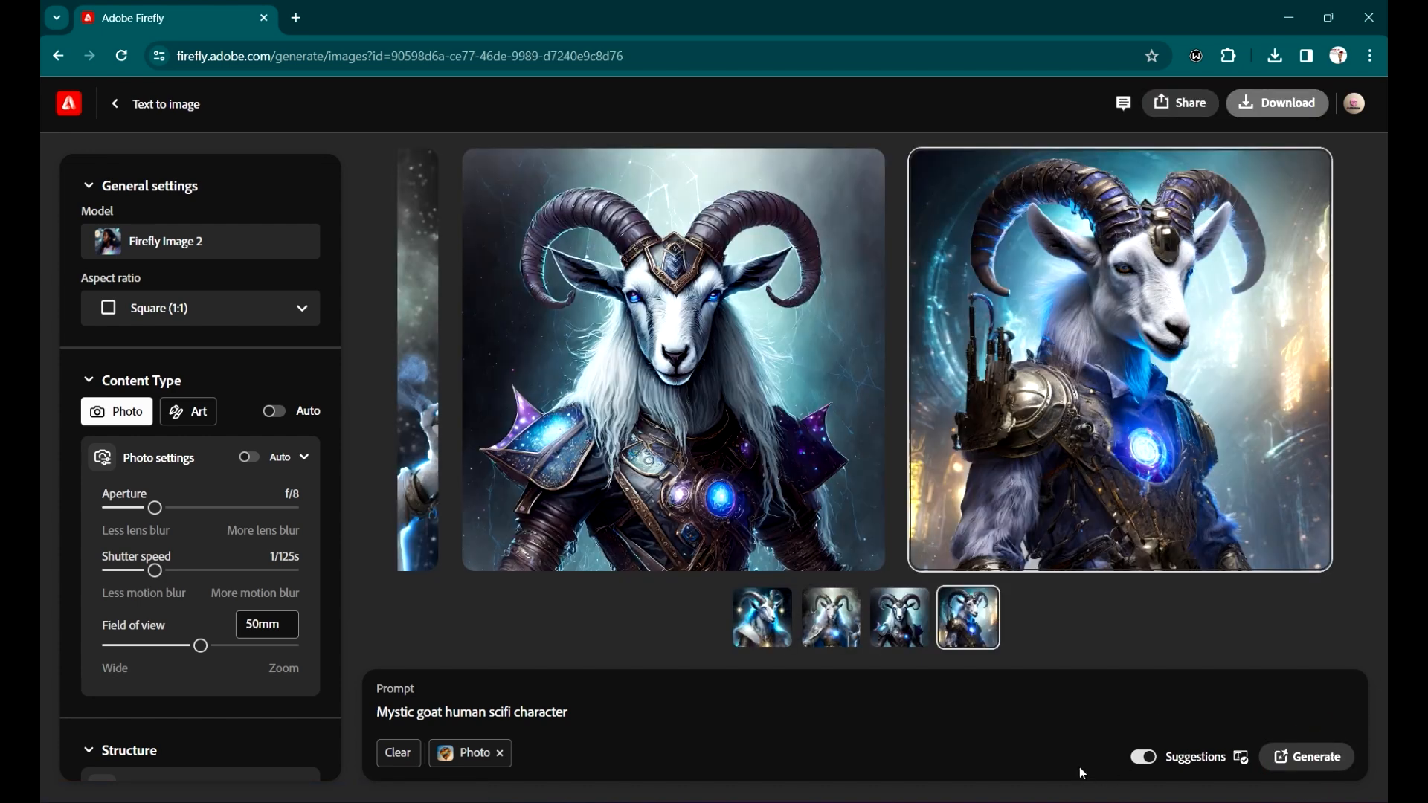
- Review the first and fourth new goat images and save the fourth one to favorites
left_click(773, 621)
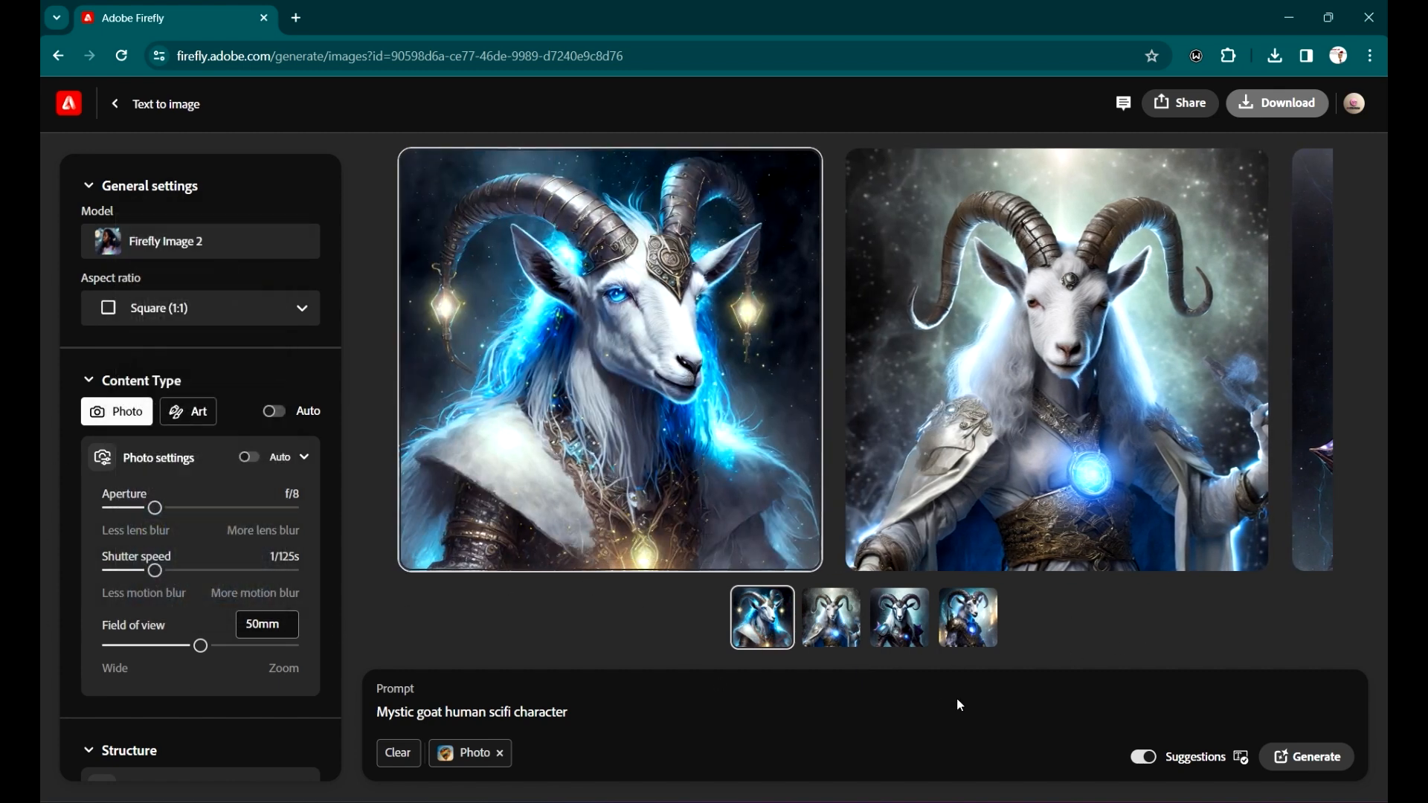
left_click(991, 632)
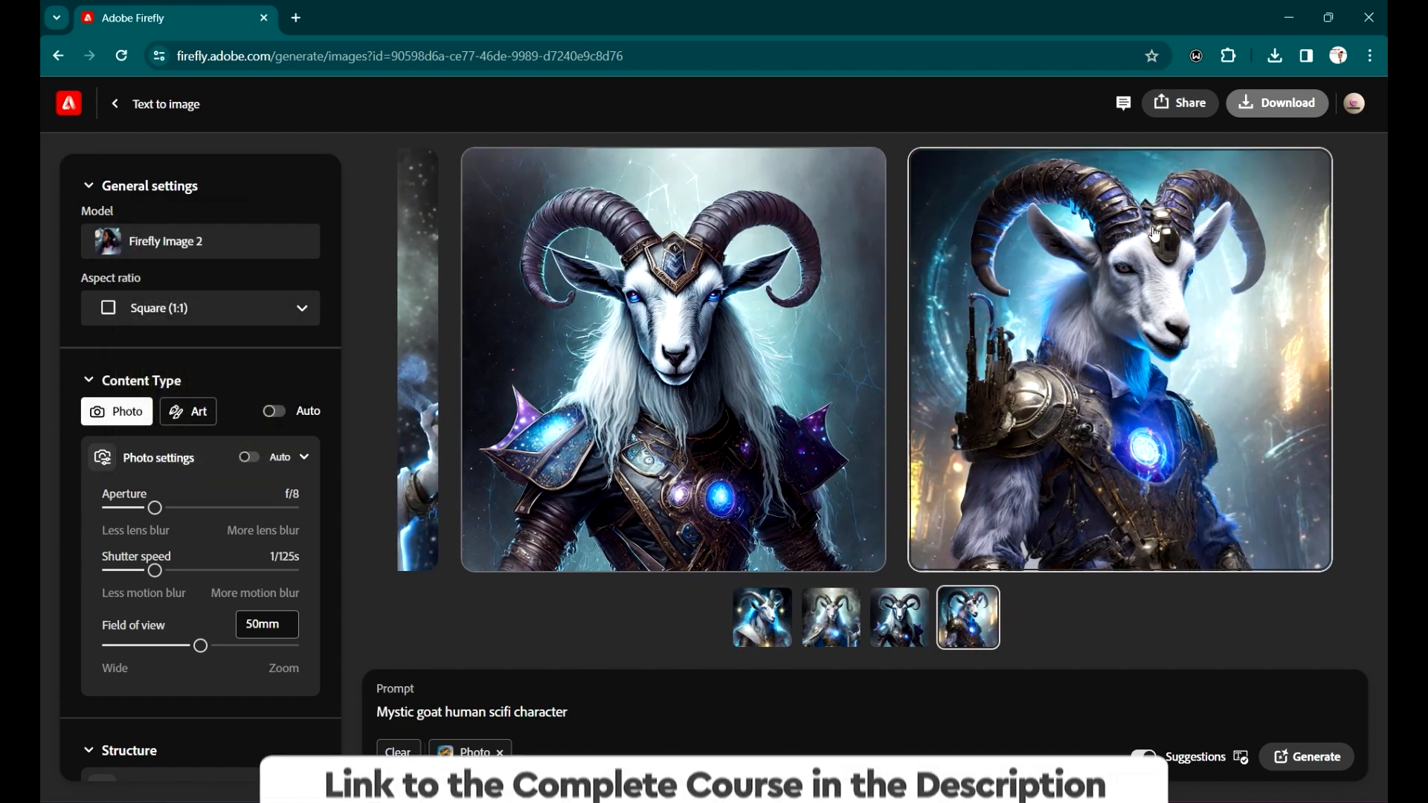
left_click(1310, 158)
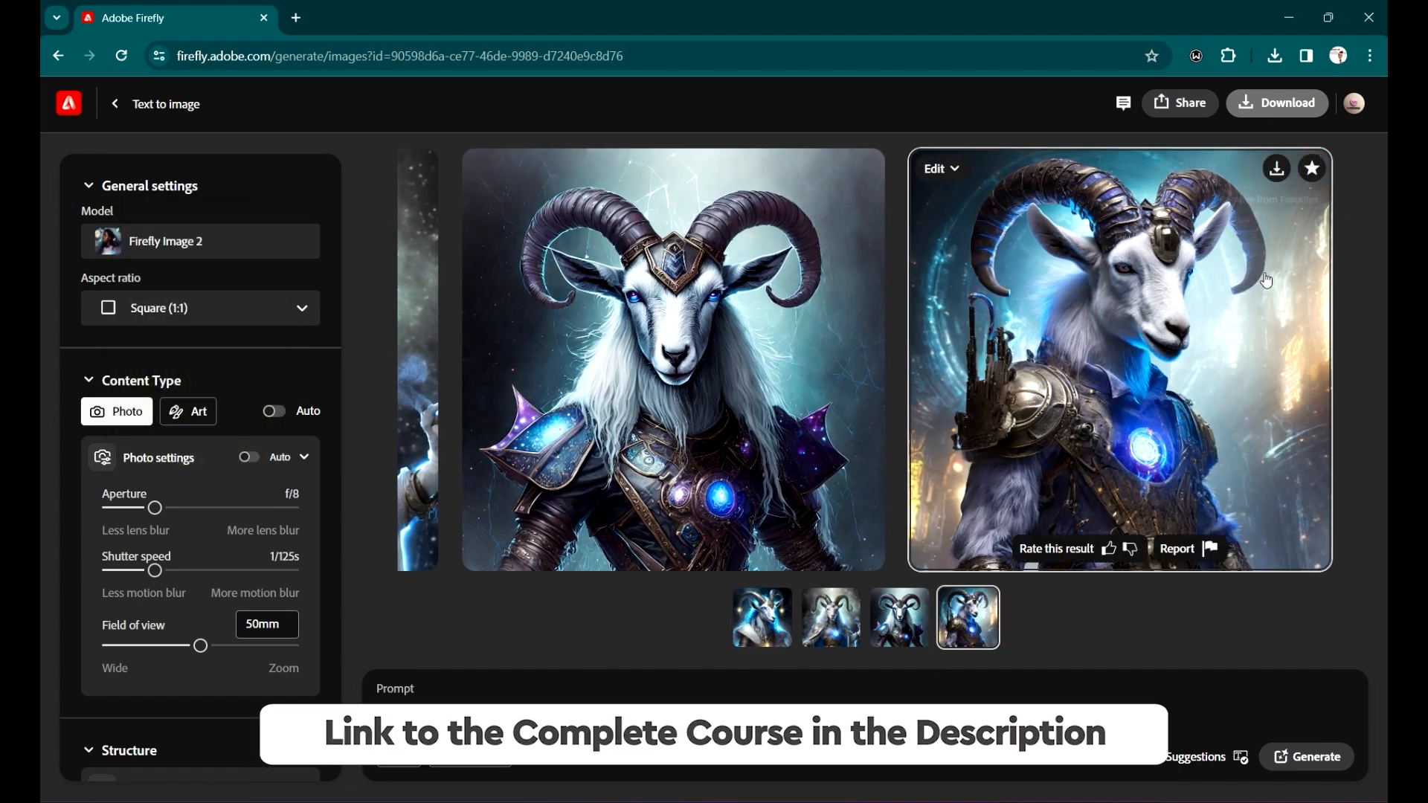
- Collapse the Content Type settings and look over the Structure reference options, including the image upload file picker, without choosing a file
scroll(136, 422, "down", 3)
scroll(140, 429, "up", 4)
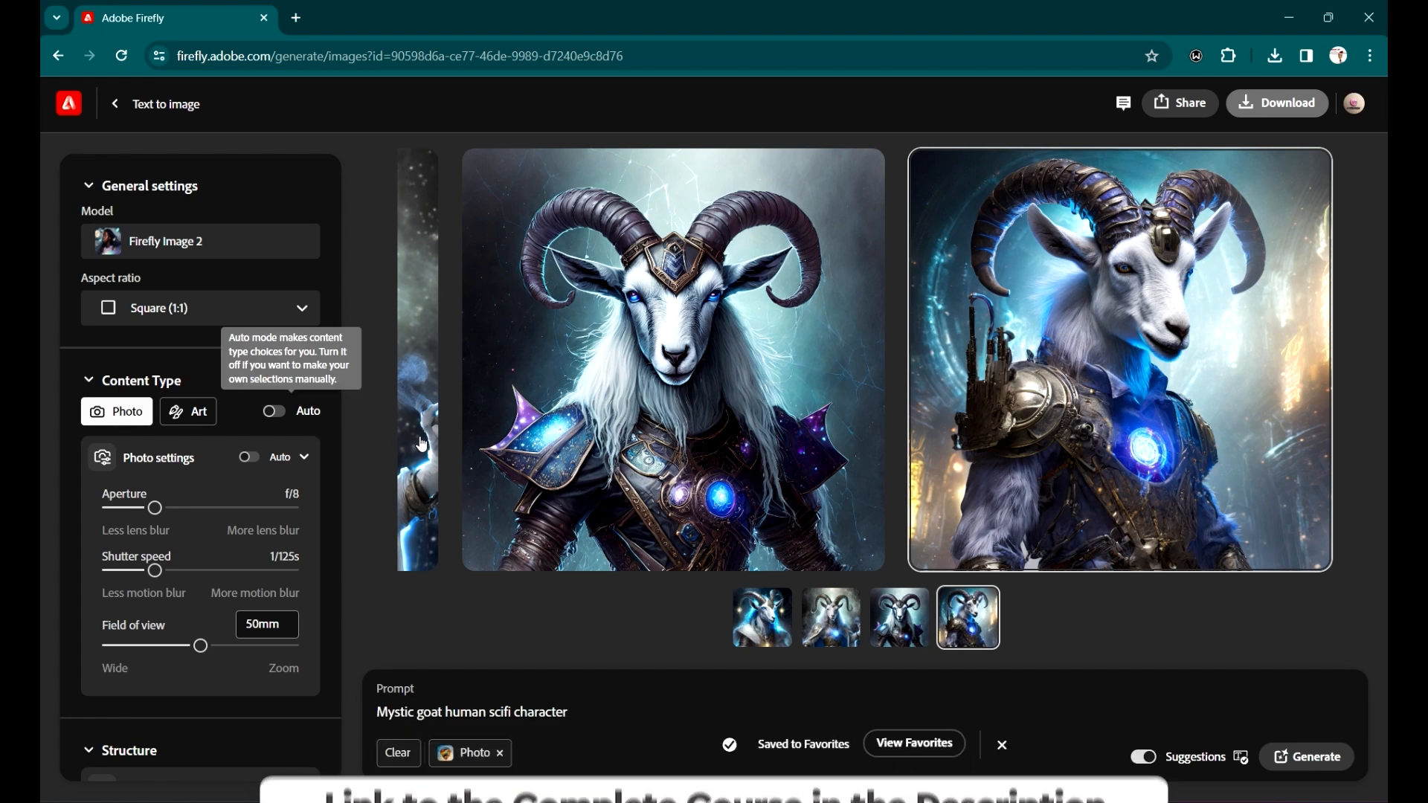
left_click(89, 380)
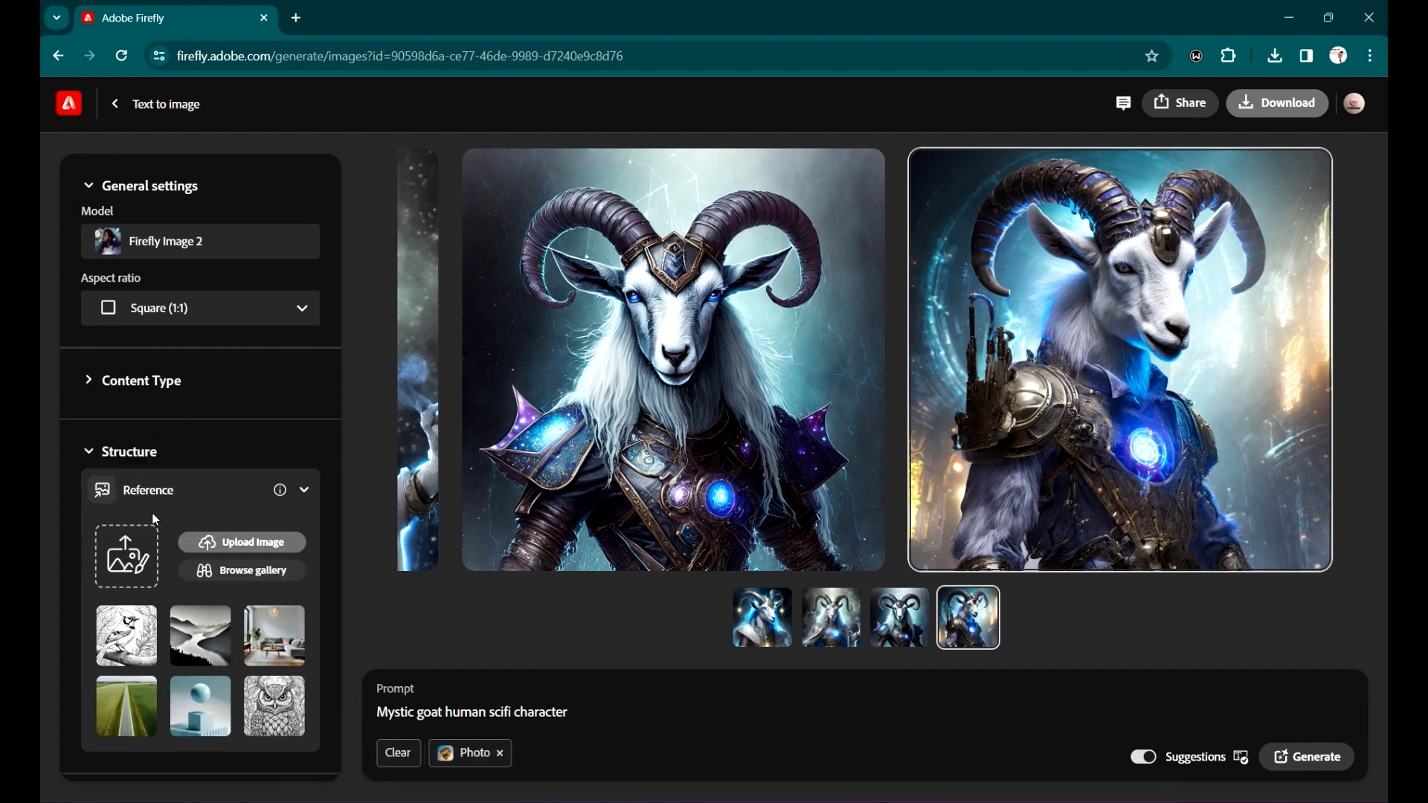
scroll(286, 540, "down", 1)
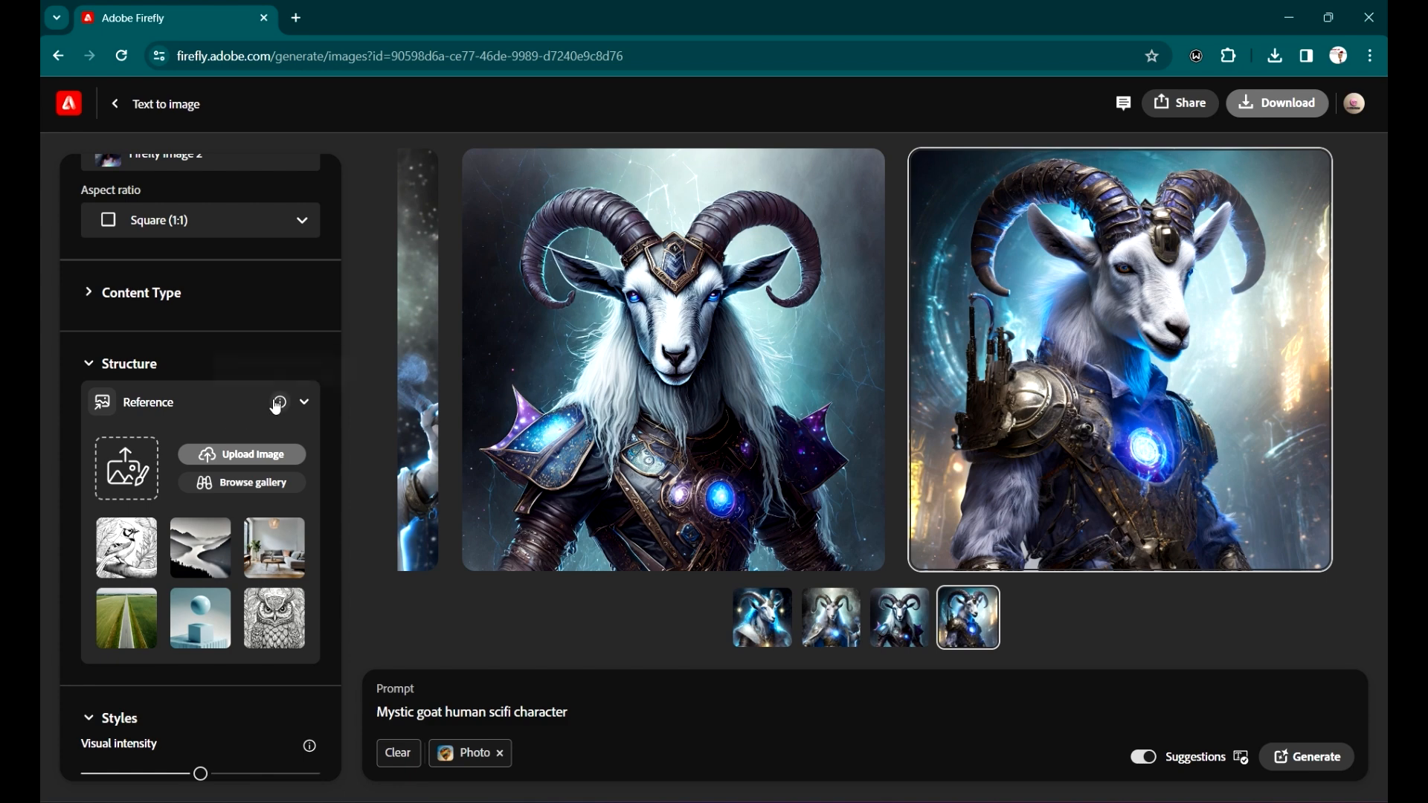
mouse_move(279, 404)
scroll(246, 441, "down", 1)
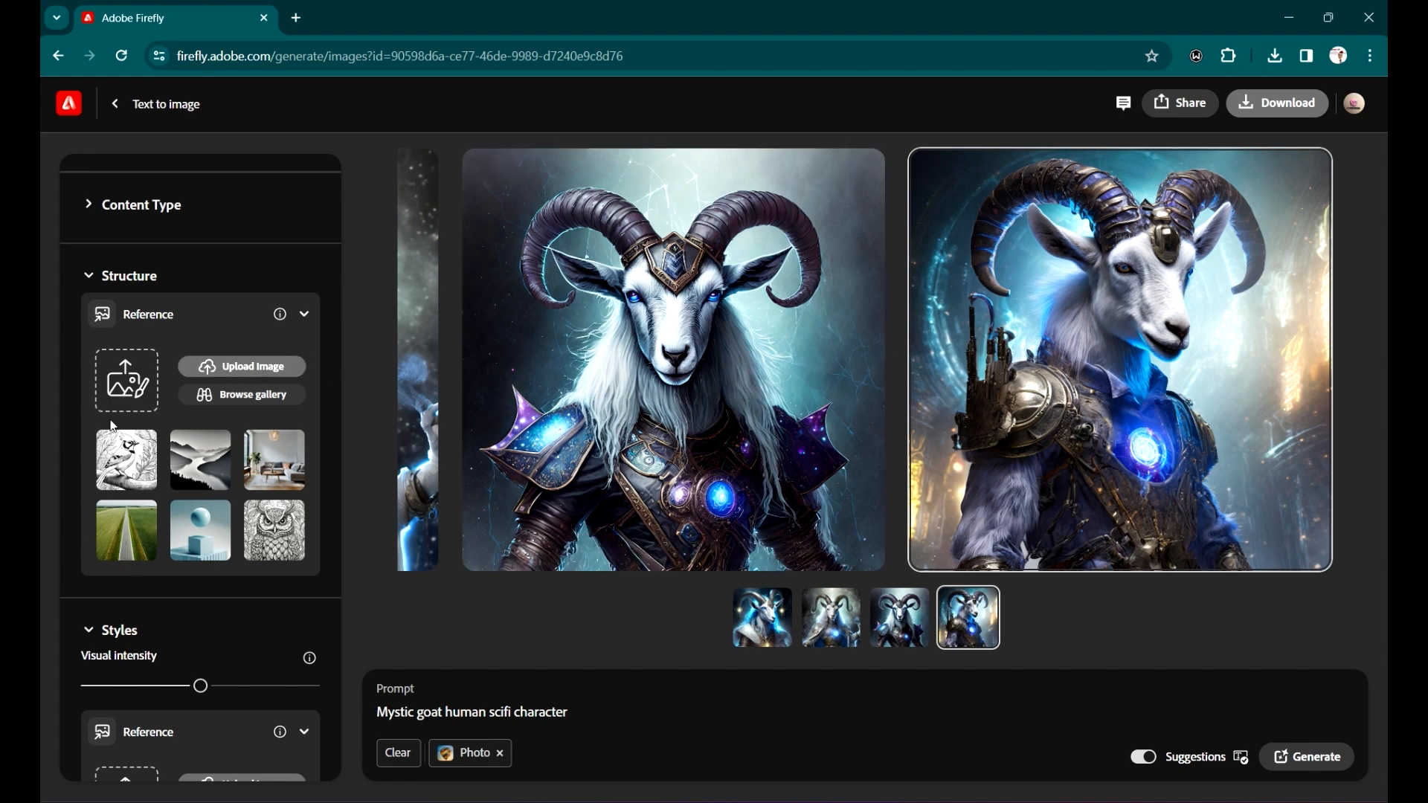
left_click(232, 366)
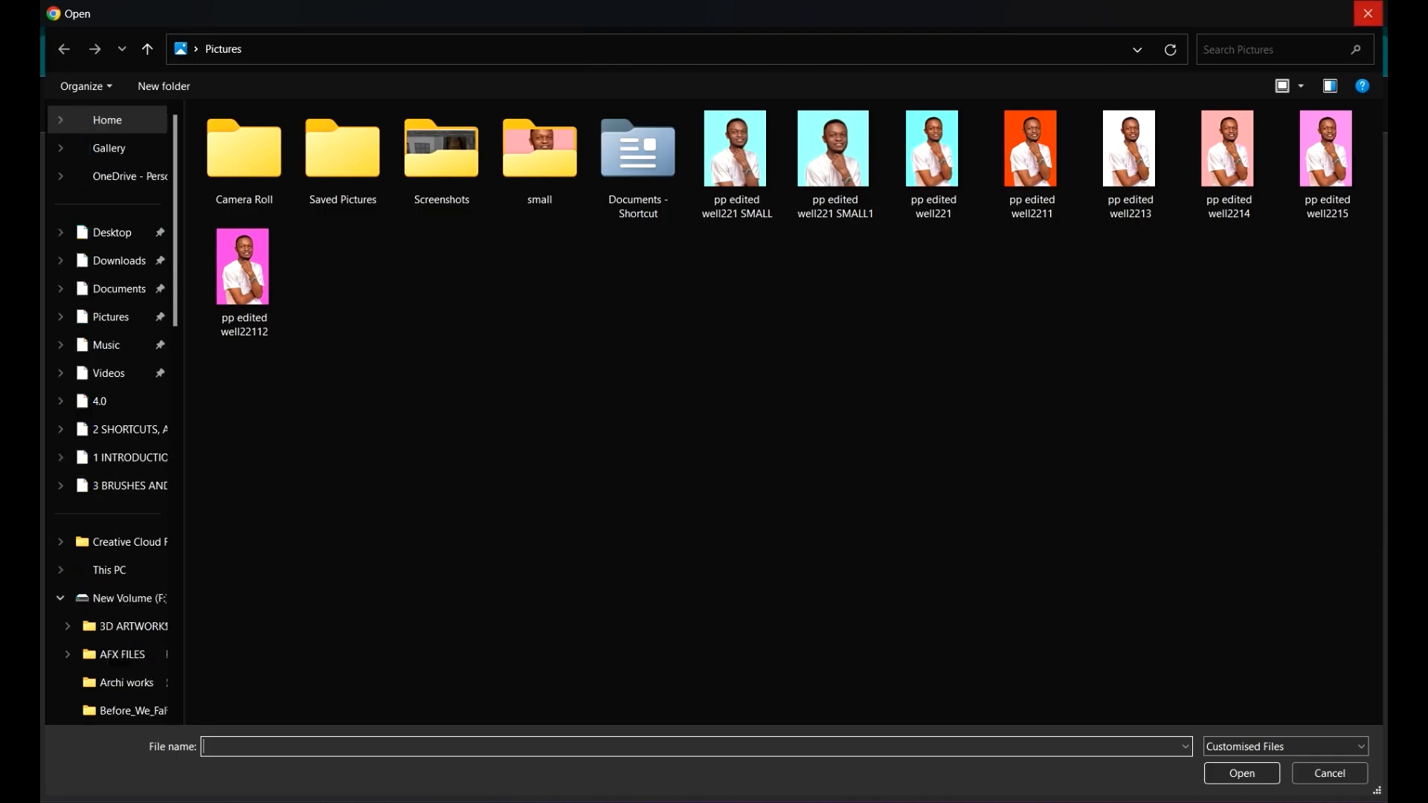
left_click(1363, 14)
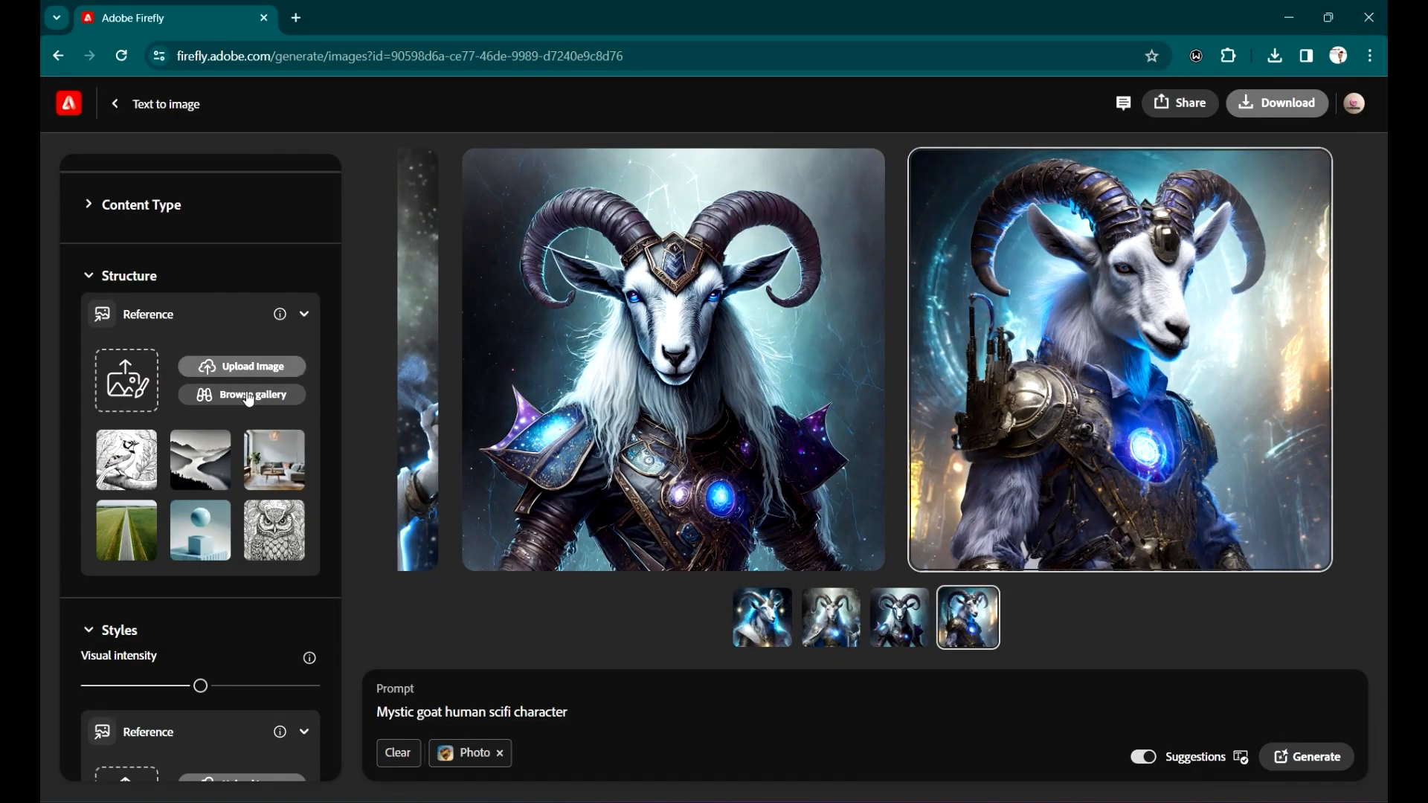
- Use the preset image of a sphere above blocks as the structure reference and generate new images
scroll(141, 389, "down", 1)
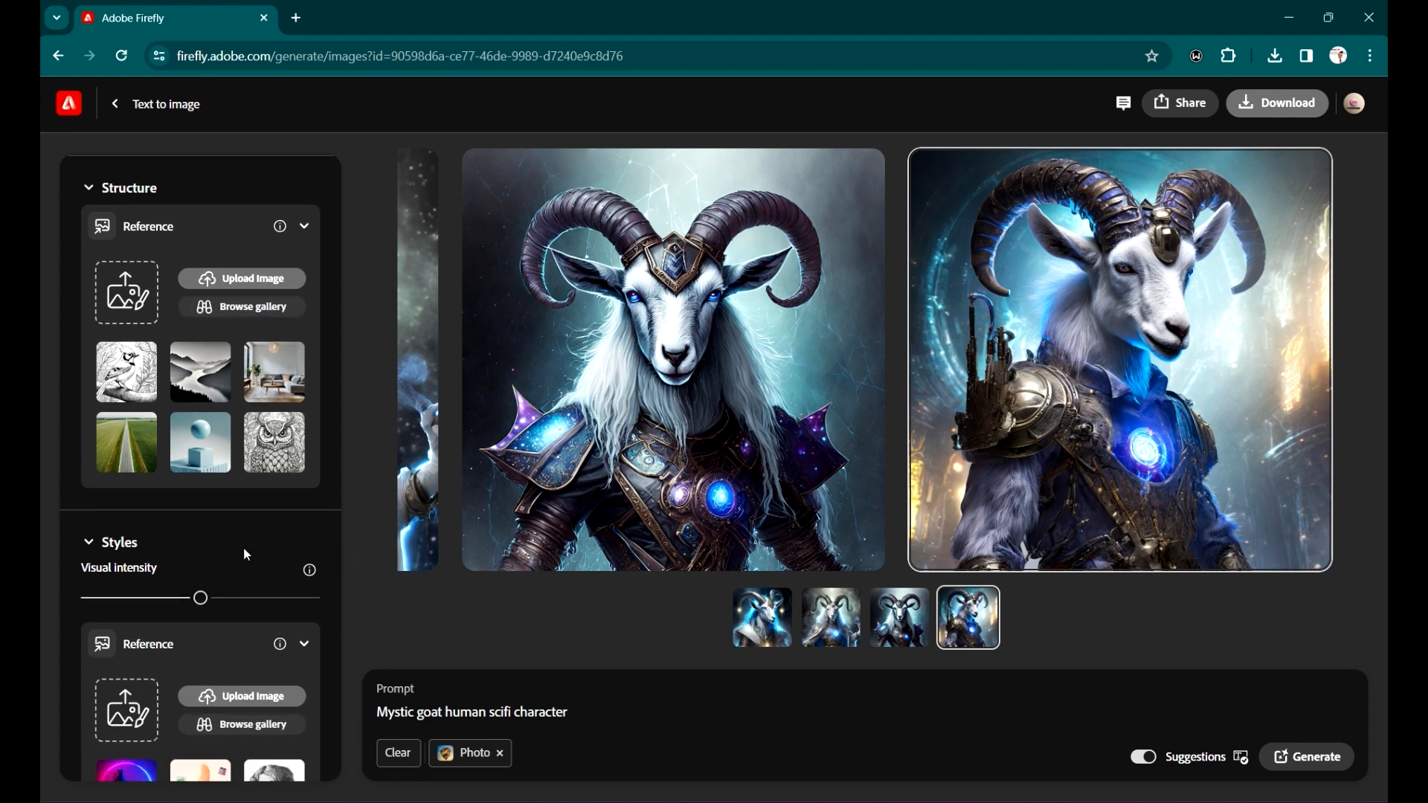
left_click(199, 442)
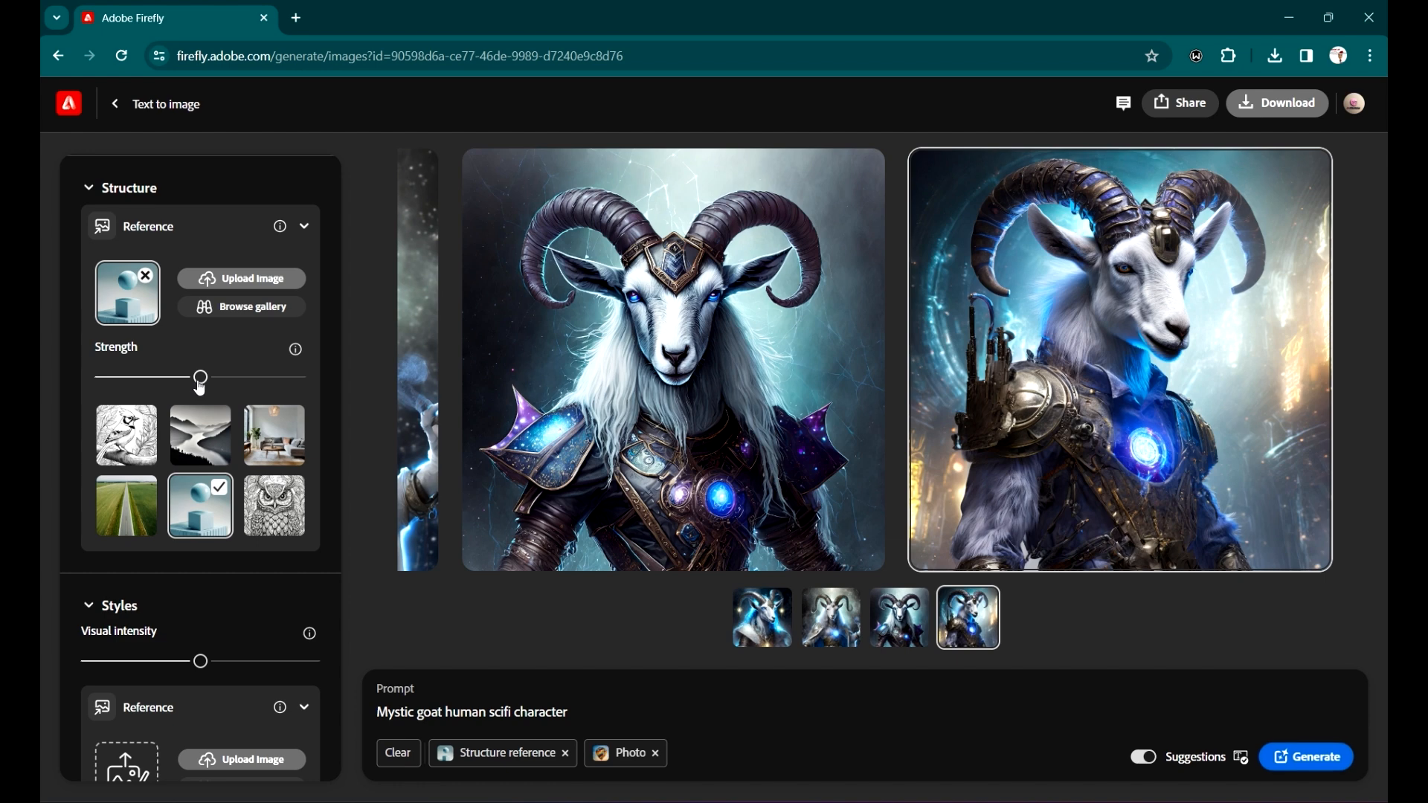
left_click_drag(325, 408, 206, 398)
left_click(1313, 761)
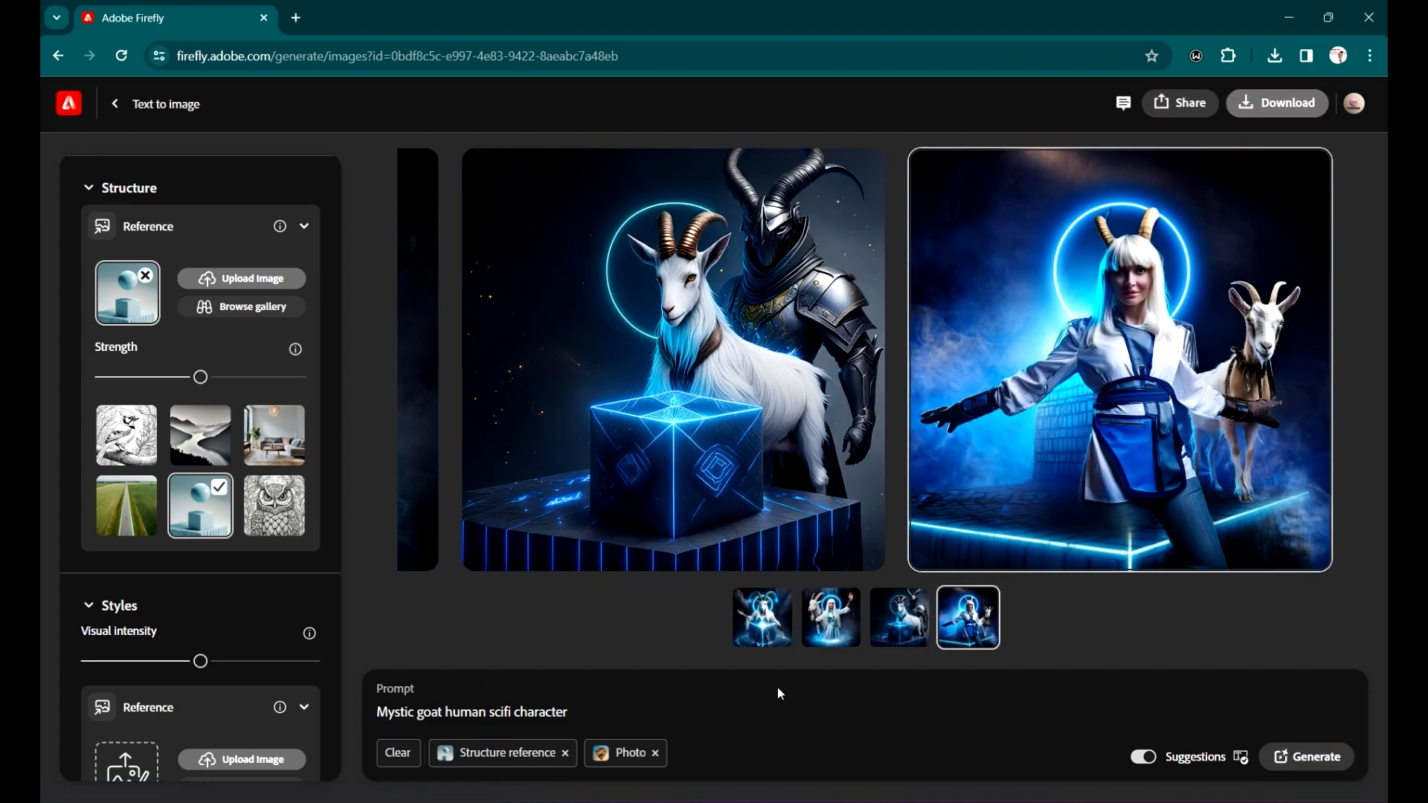
- Compare the first, third and fourth structure-referenced images, ending on the first one
left_click(771, 622)
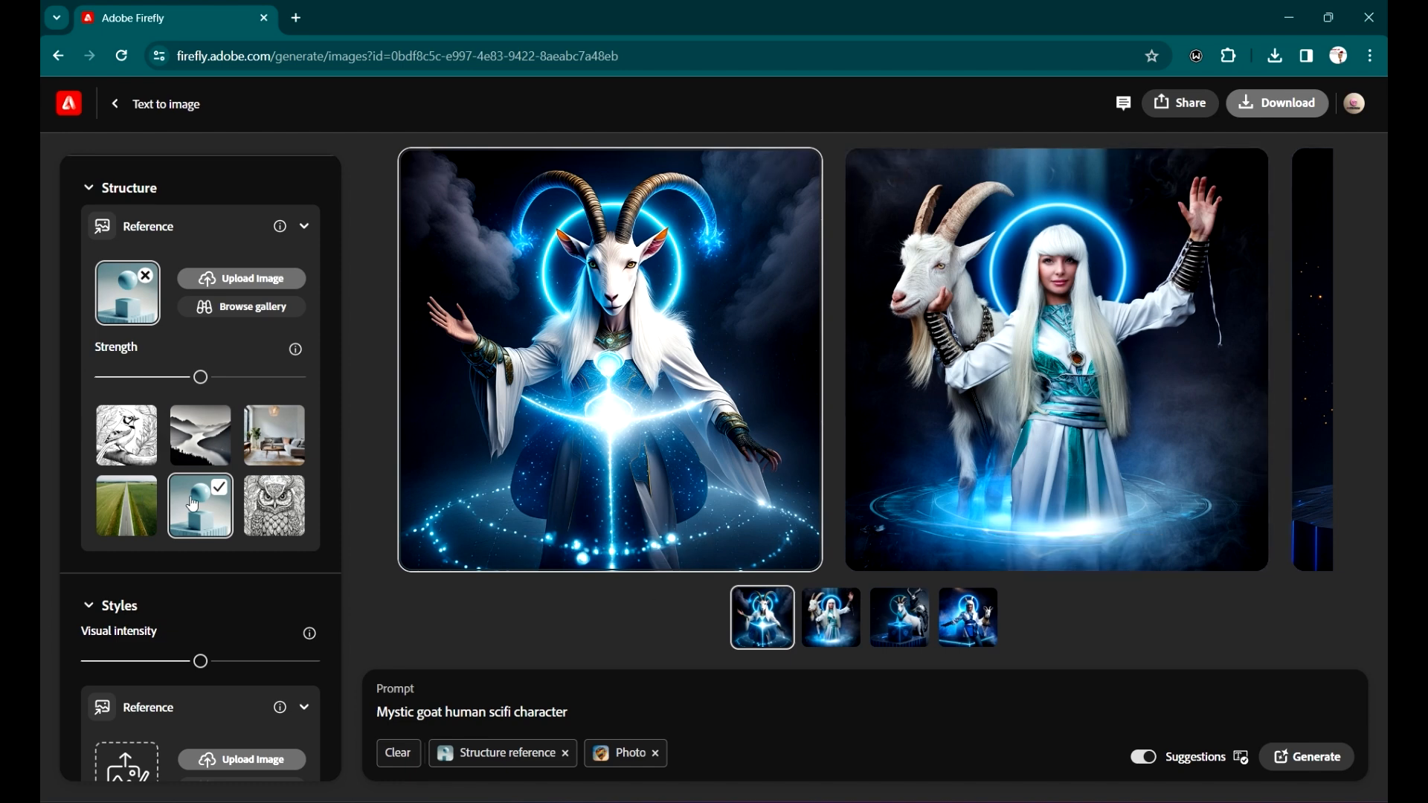
left_click(958, 636)
left_click(902, 637)
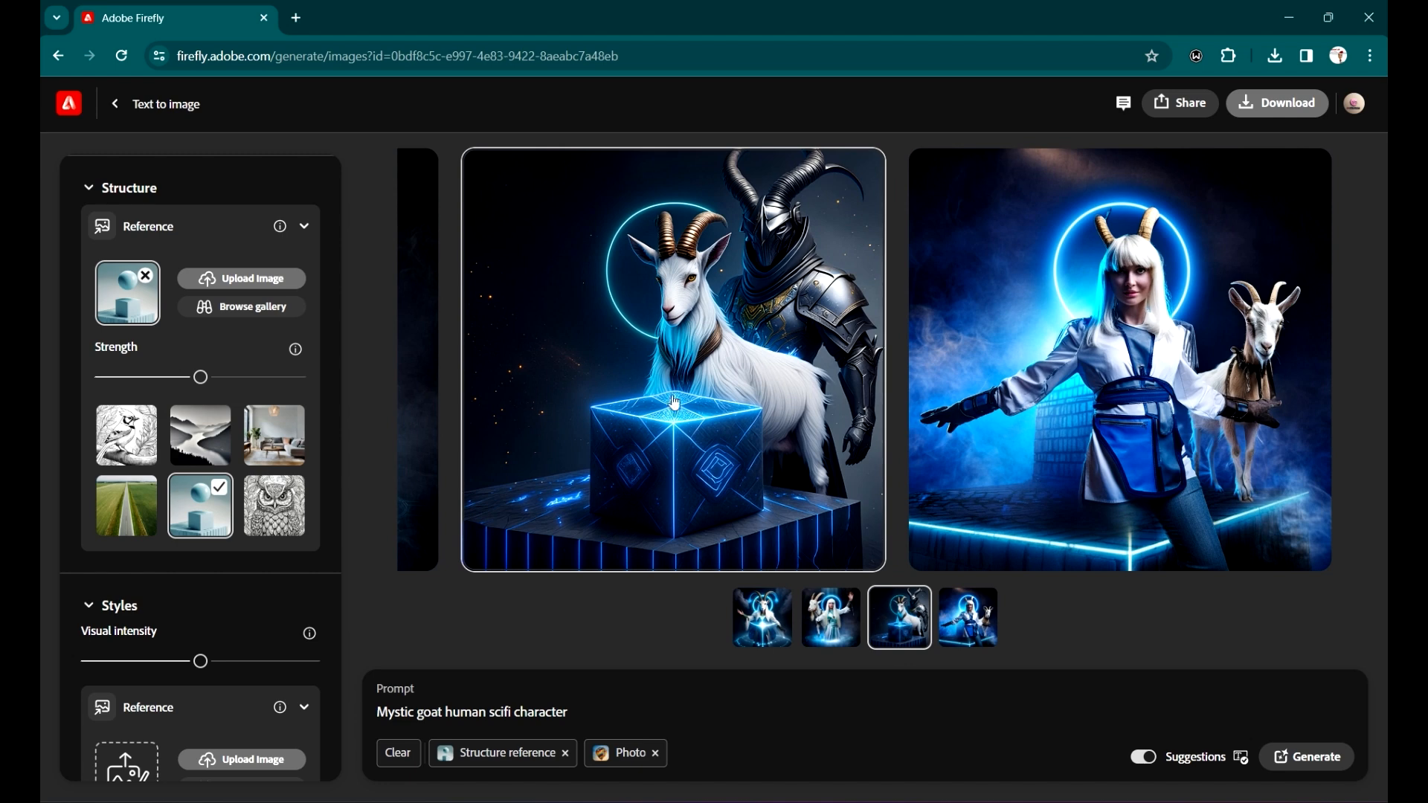
left_click(960, 614)
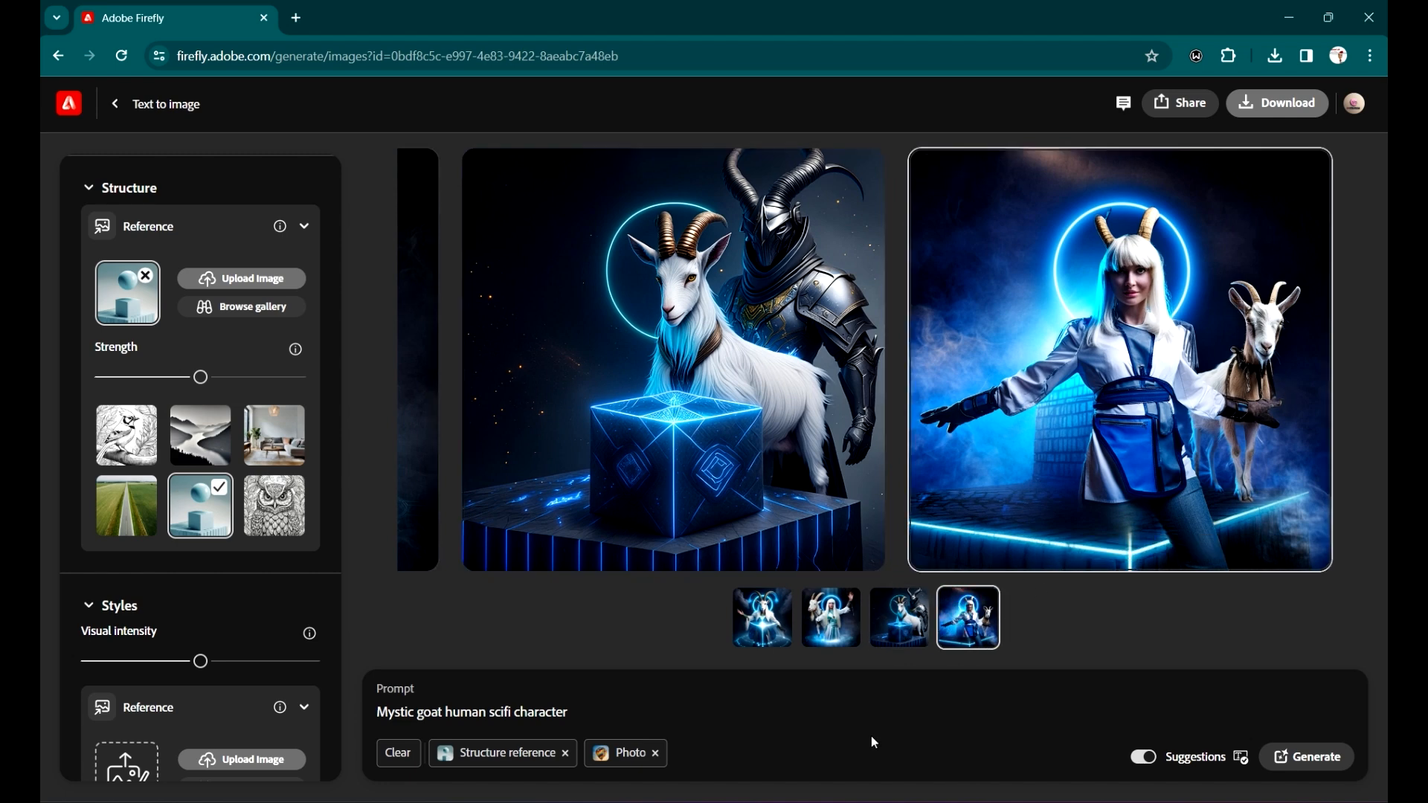
left_click(747, 610)
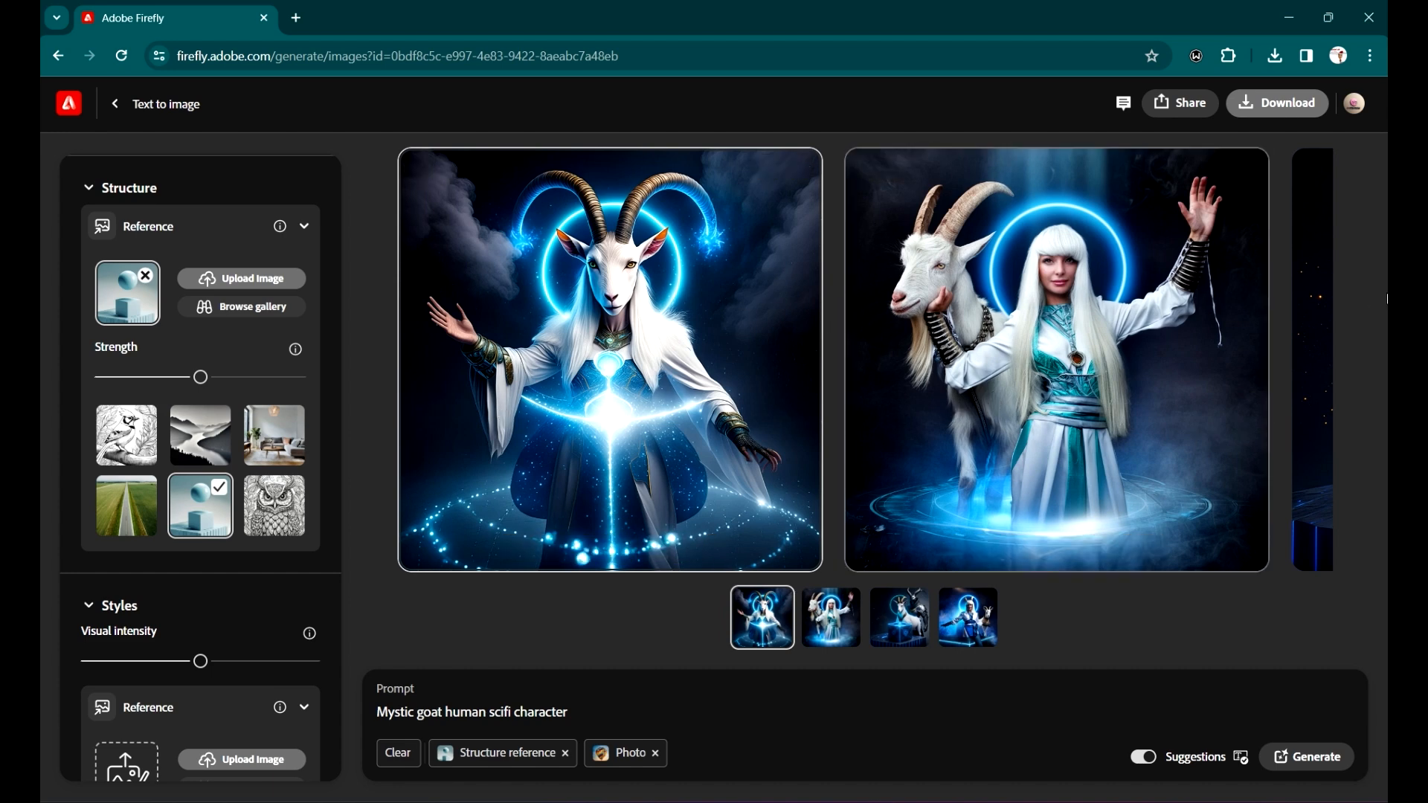
- Give a negative rating to the second, third and fourth generated images
mouse_move(756, 233)
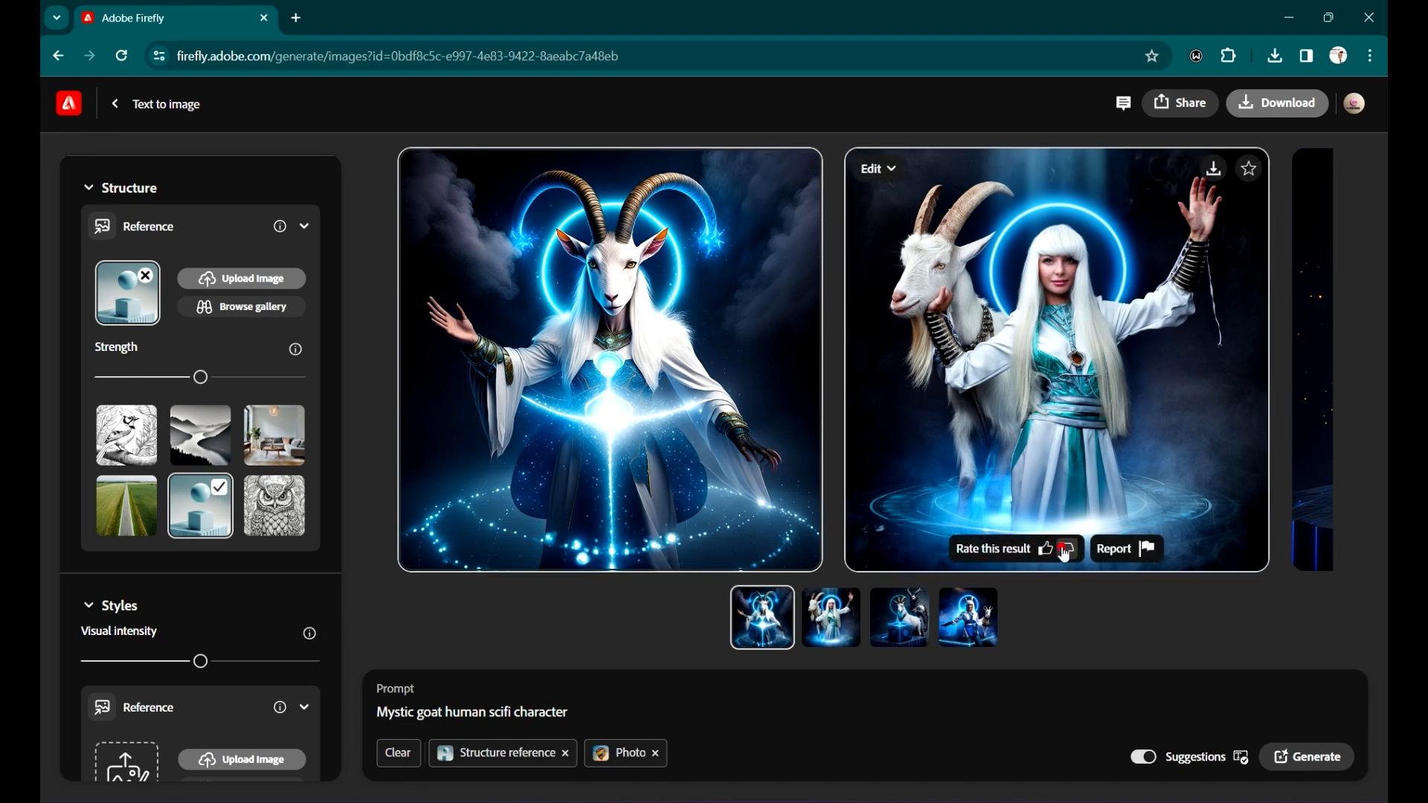
left_click(1064, 550)
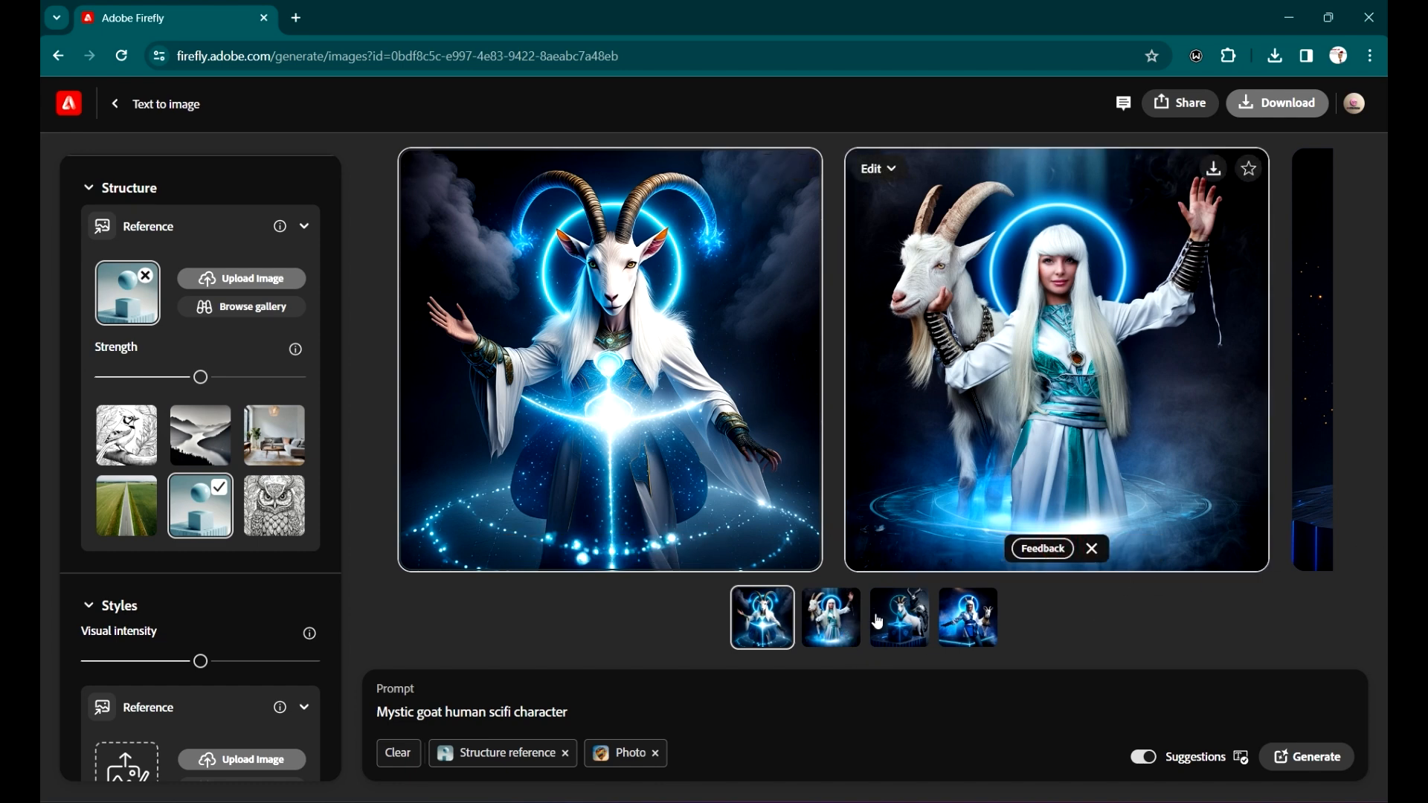
left_click(901, 622)
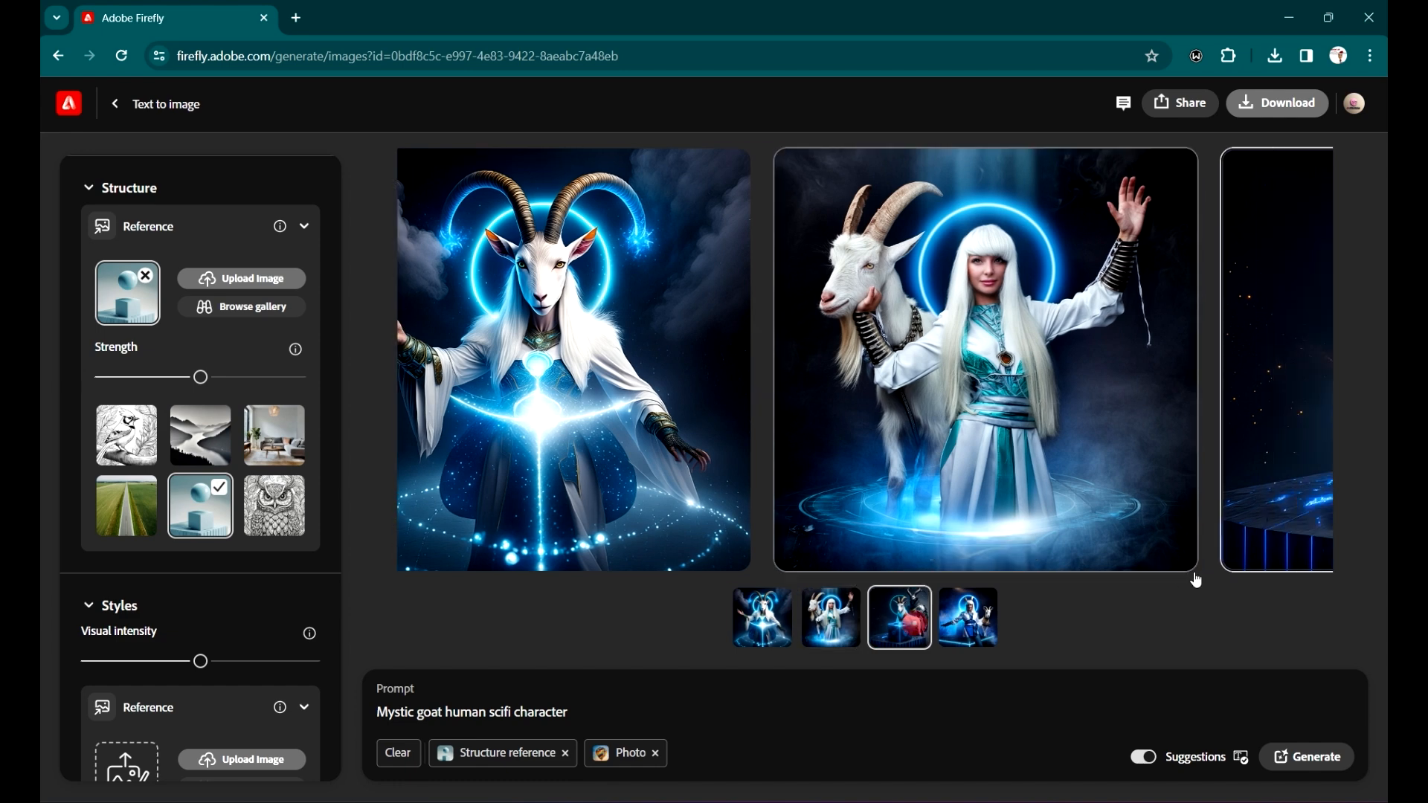
left_click(1065, 550)
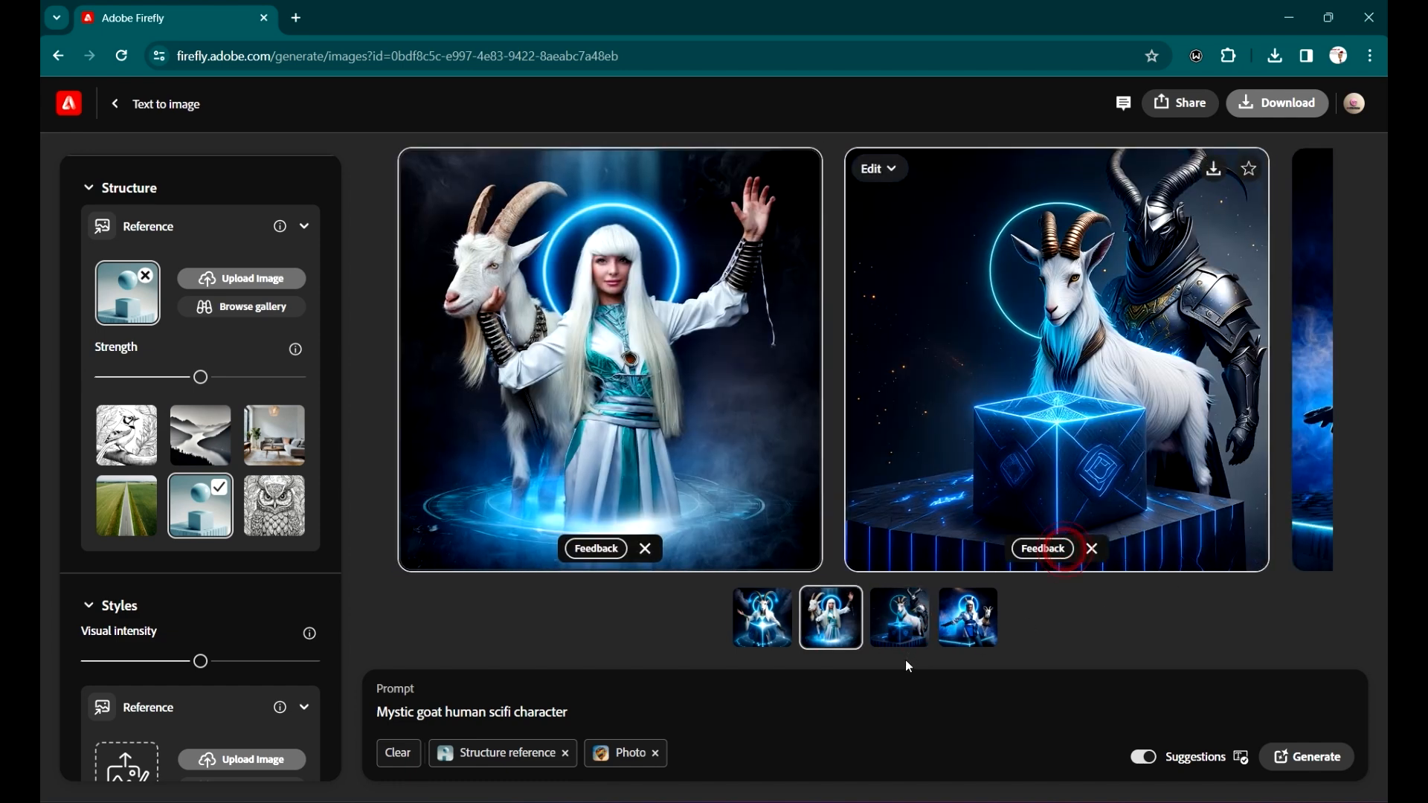
left_click(997, 638)
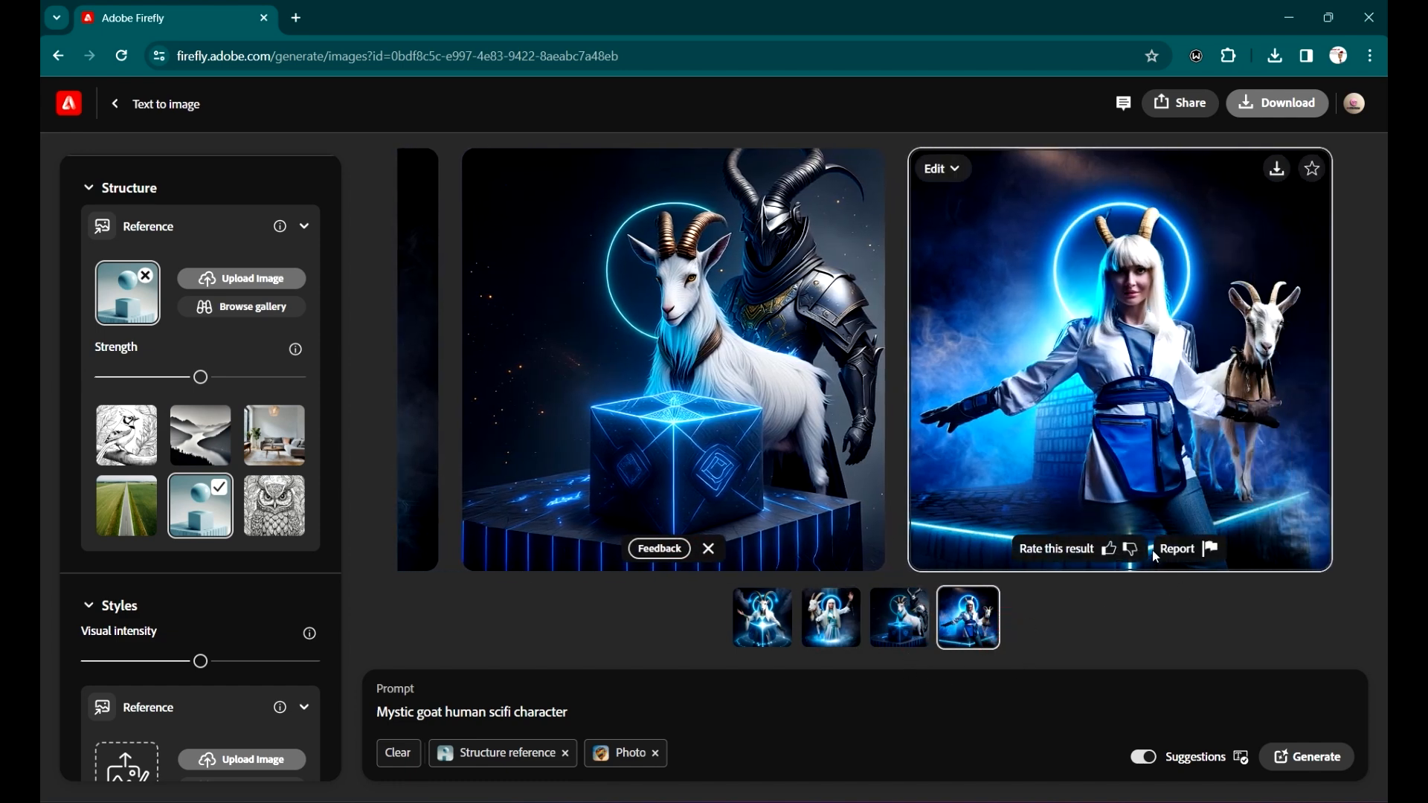
left_click(1131, 550)
- Give the first image, the white-robed goat figure, a positive rating and save it to favorites
left_click(762, 620)
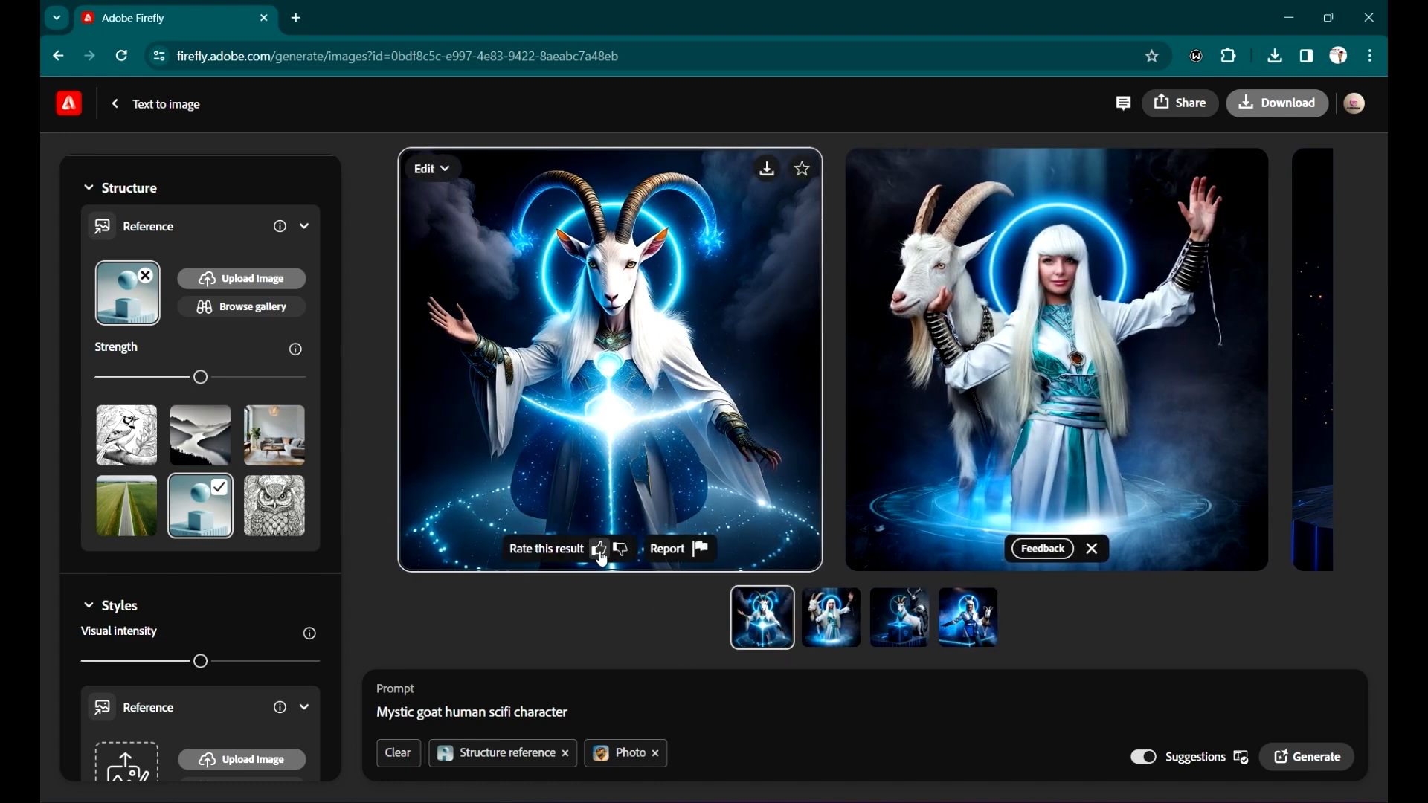
left_click(599, 551)
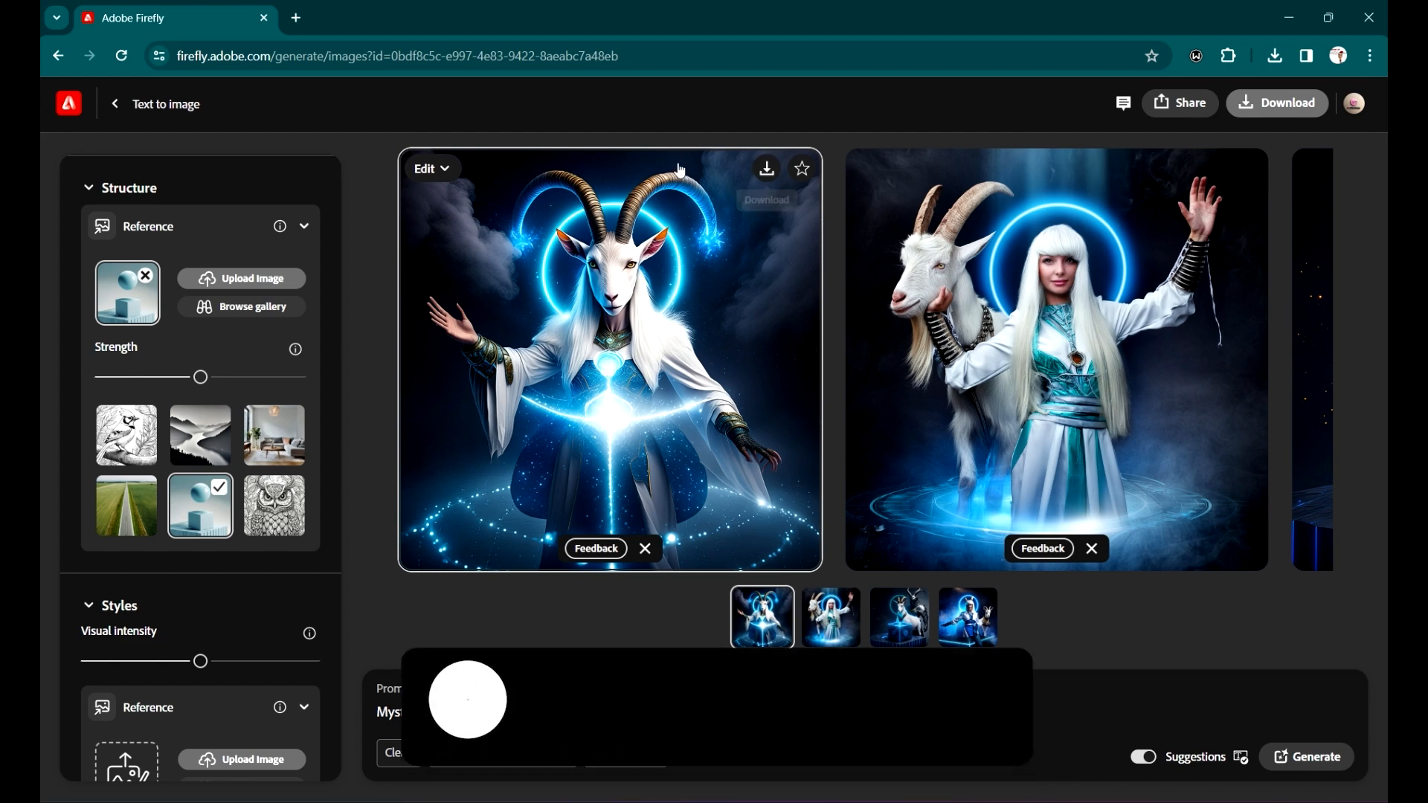
left_click(801, 168)
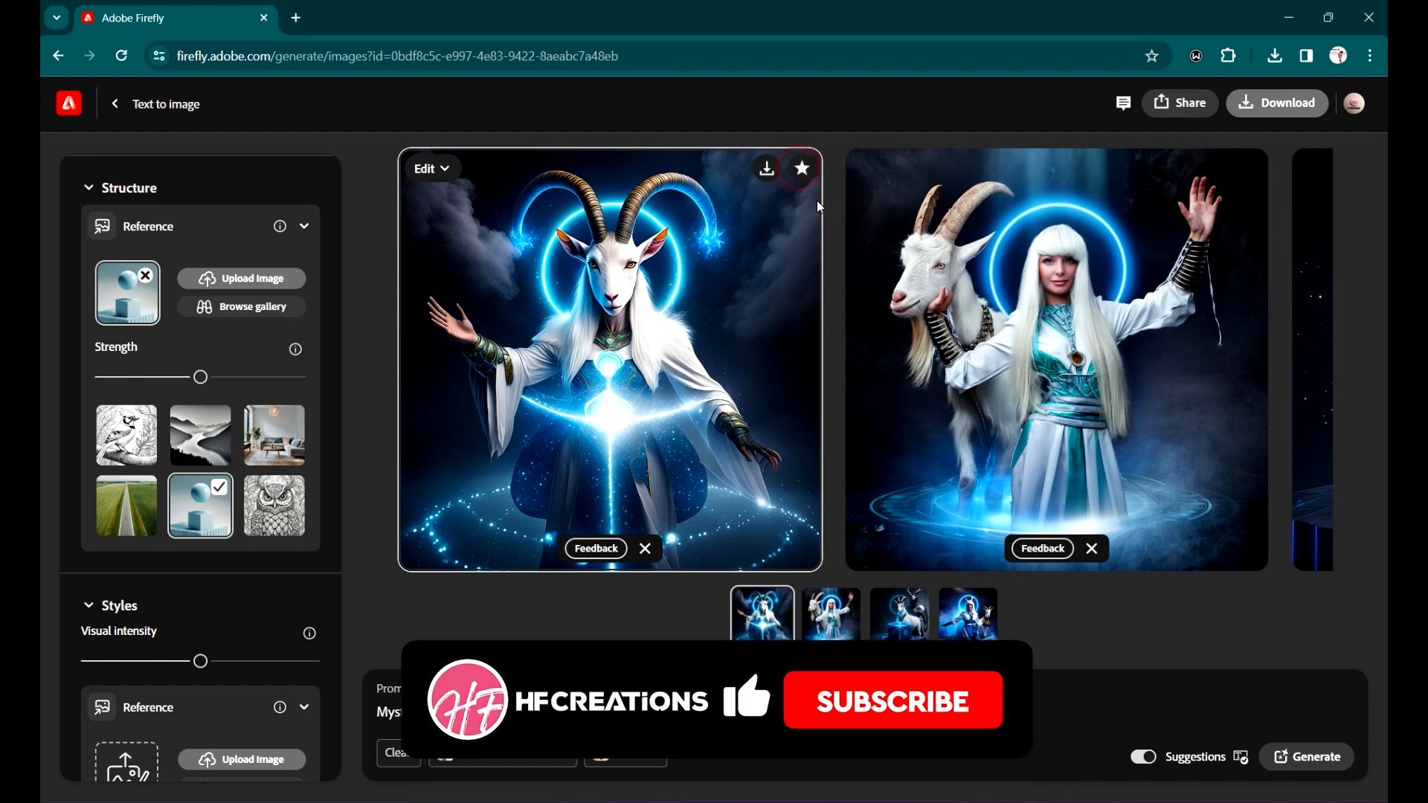
- Regenerate with the same structure reference, browse the four new images enlarged, and return to the previous set of results
left_click(1315, 762)
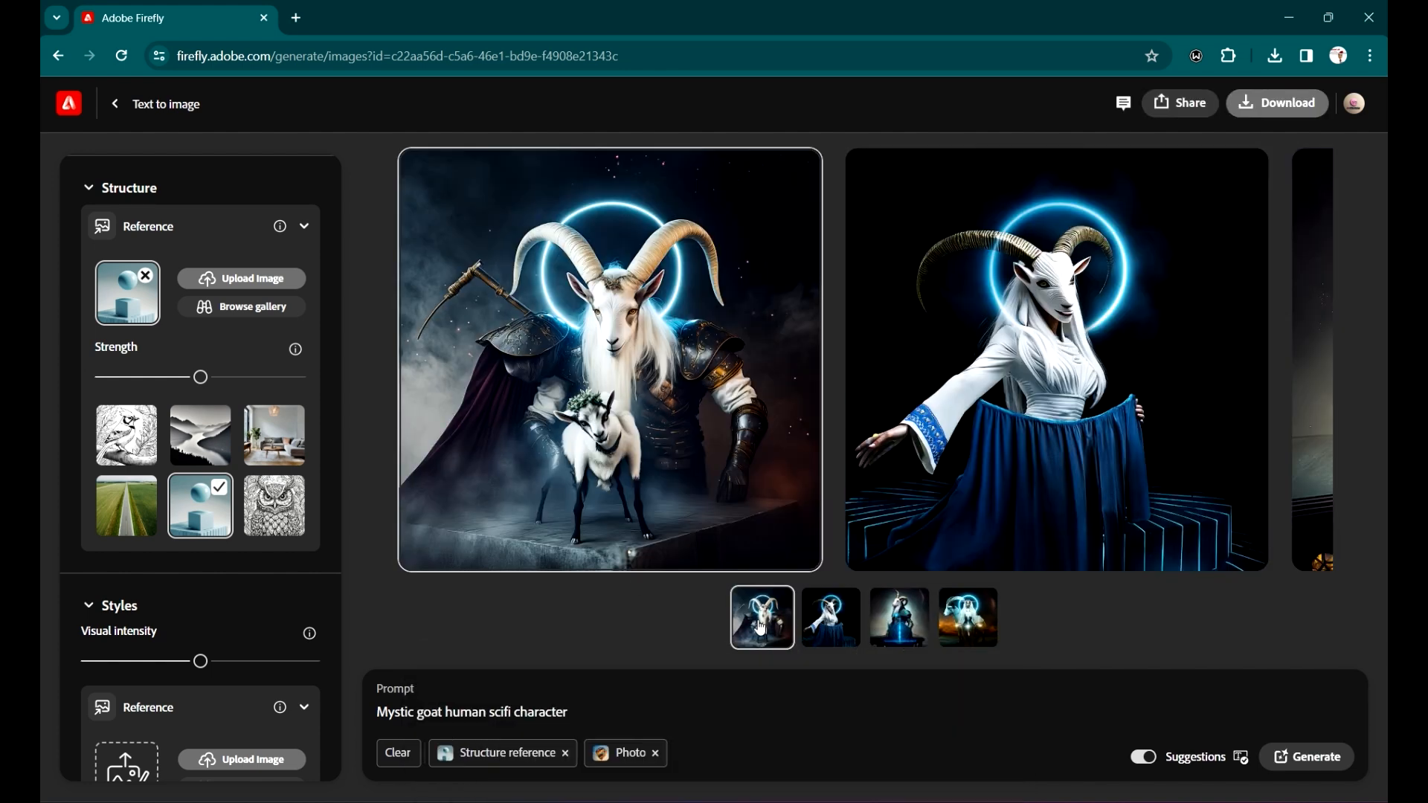
left_click(647, 369)
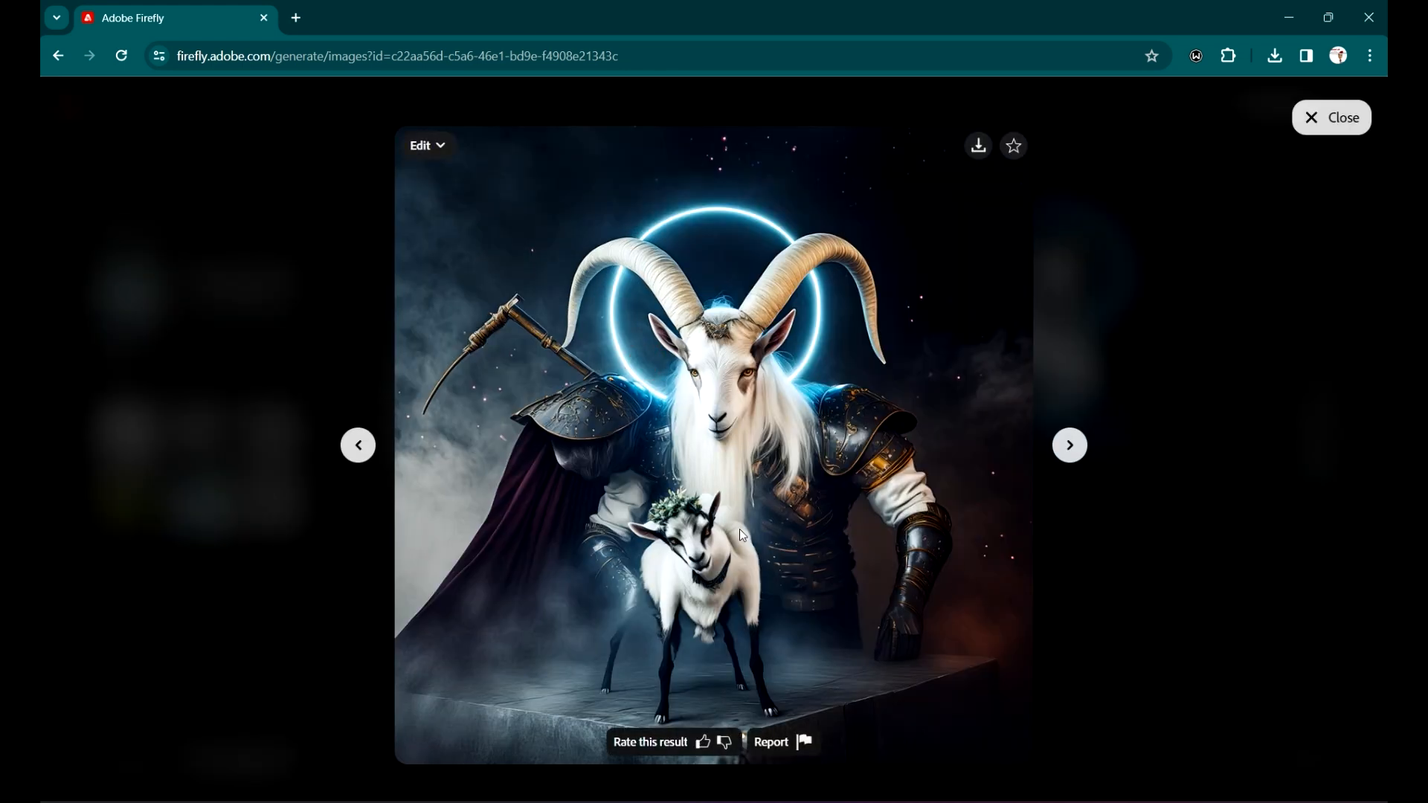
left_click(1069, 449)
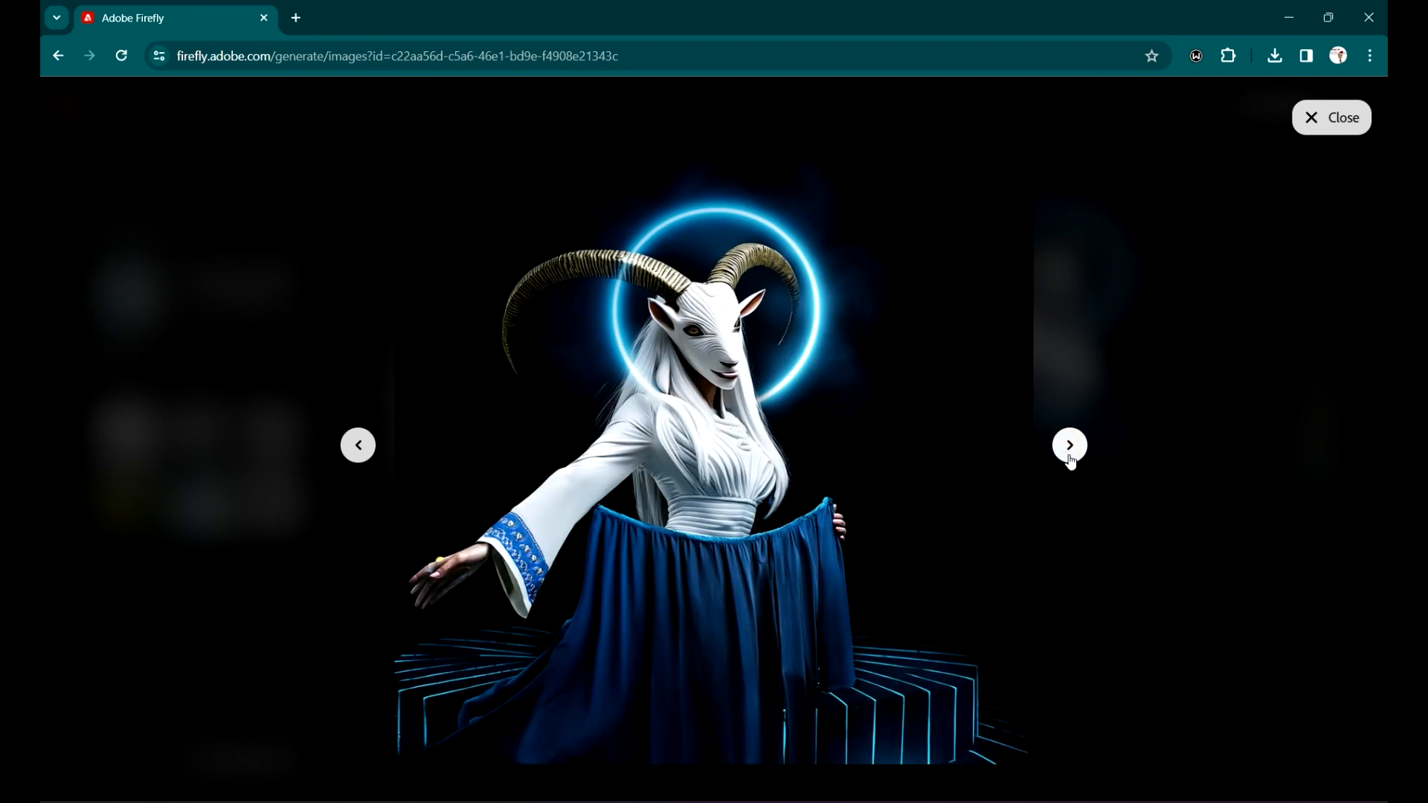
left_click(1069, 450)
left_click(1069, 450)
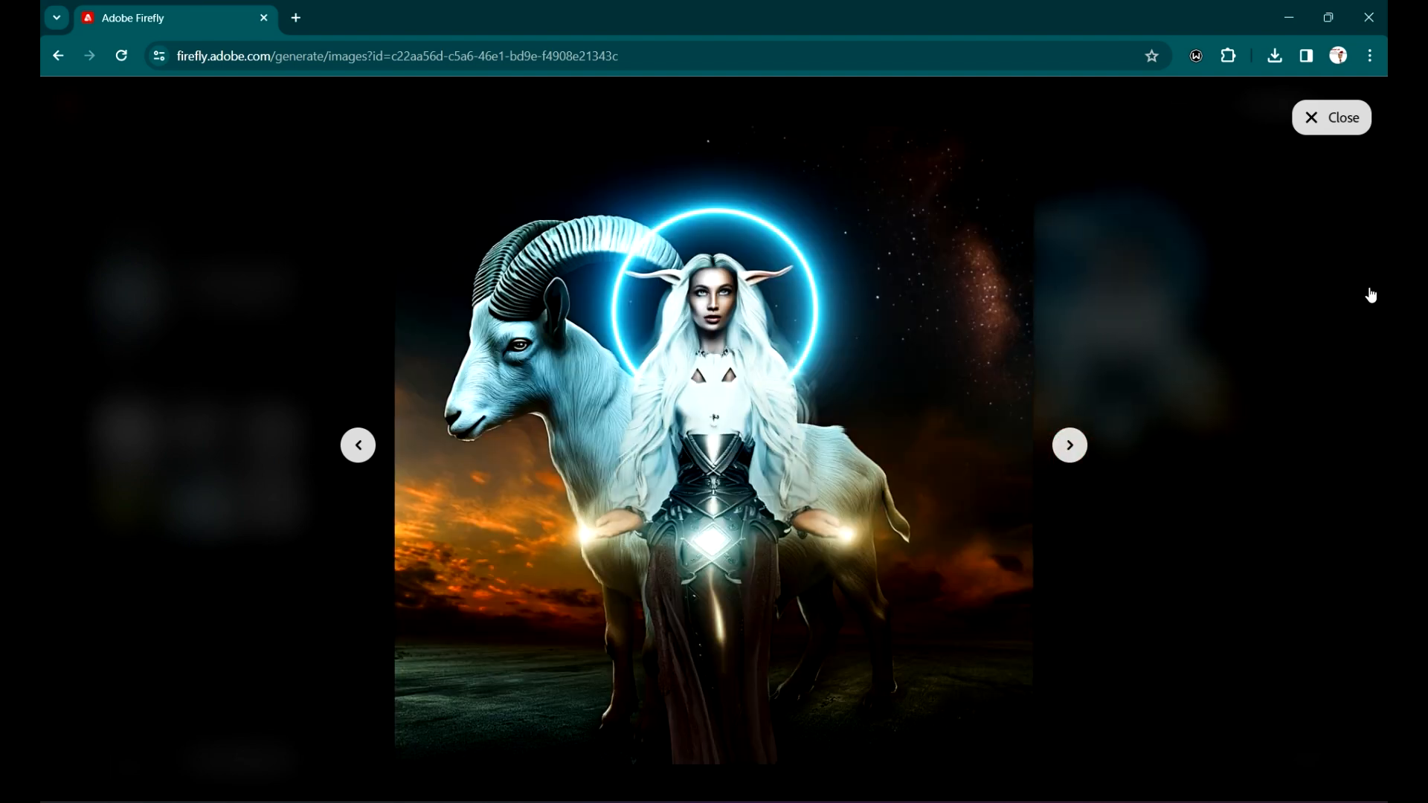
left_click(1310, 113)
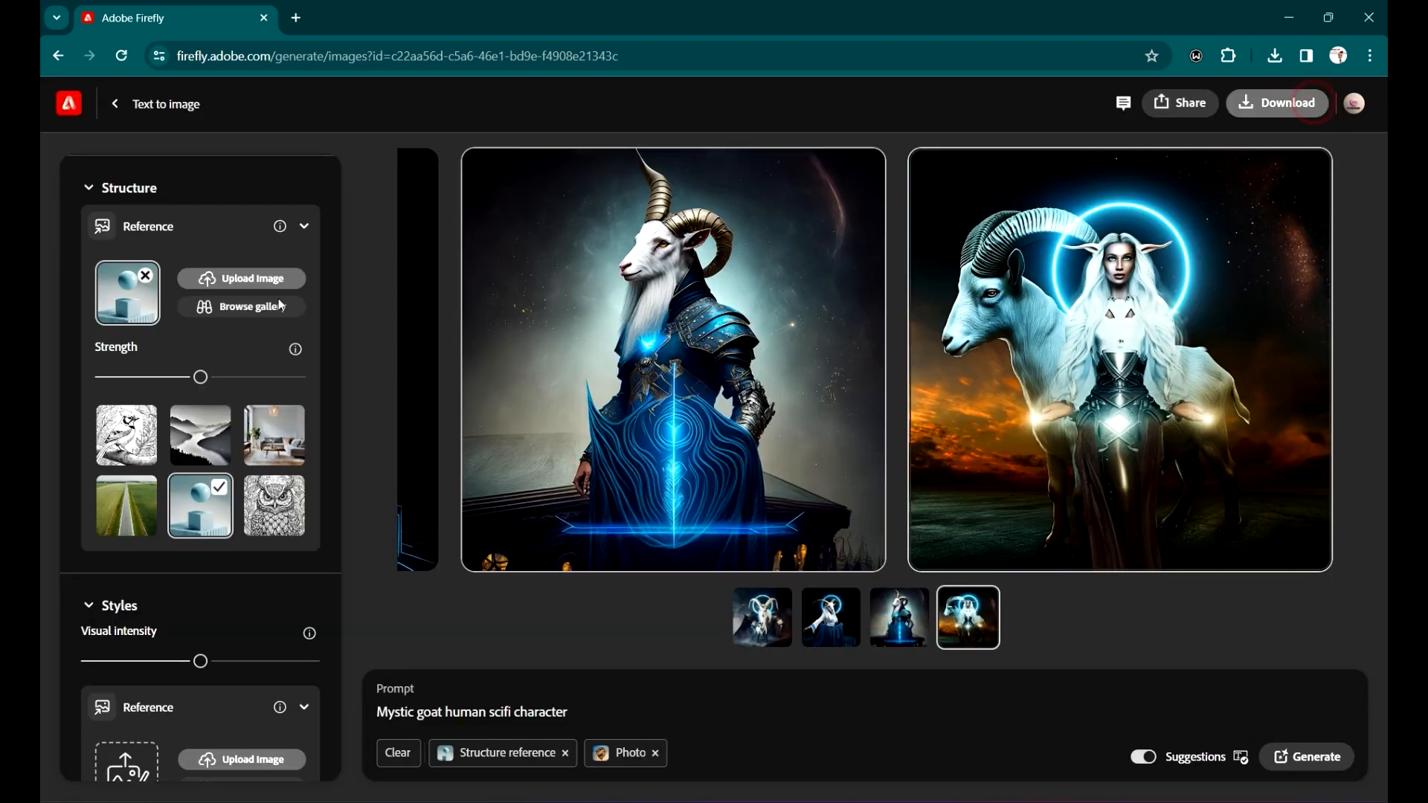
left_click(58, 57)
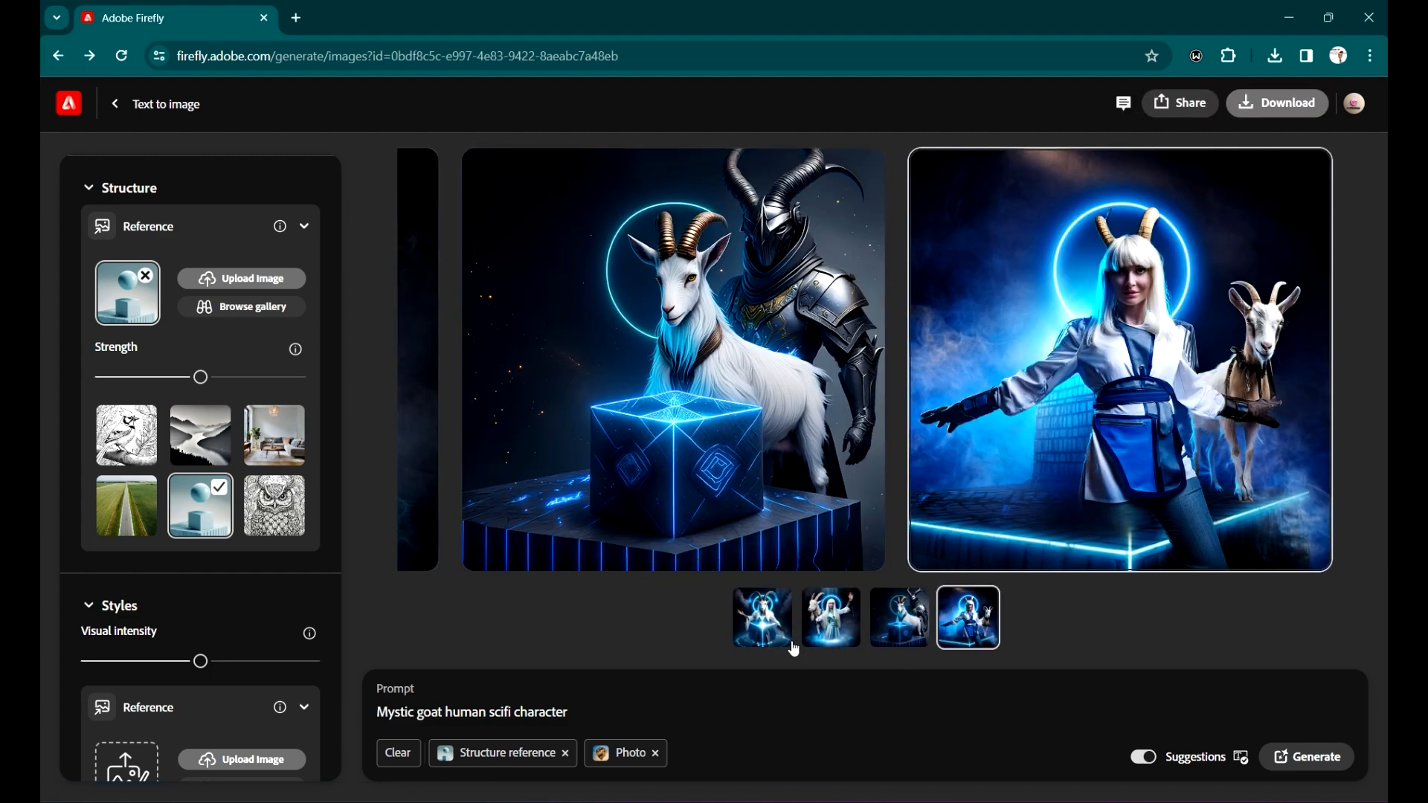
- Use the first generated image, the white-robed goat figure with glowing horns, as the style reference and close its enlarged view
left_click(760, 606)
left_click(454, 160)
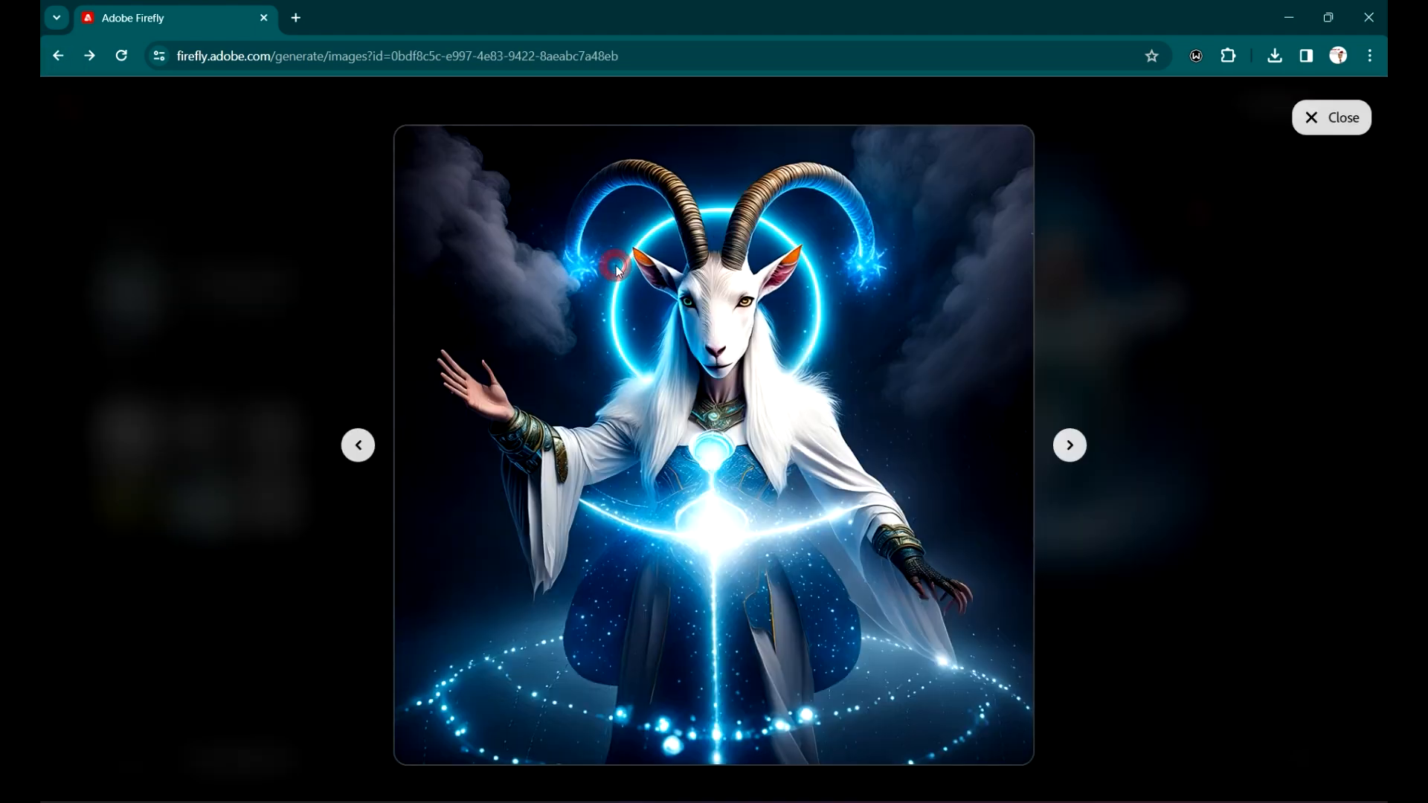
left_click(439, 146)
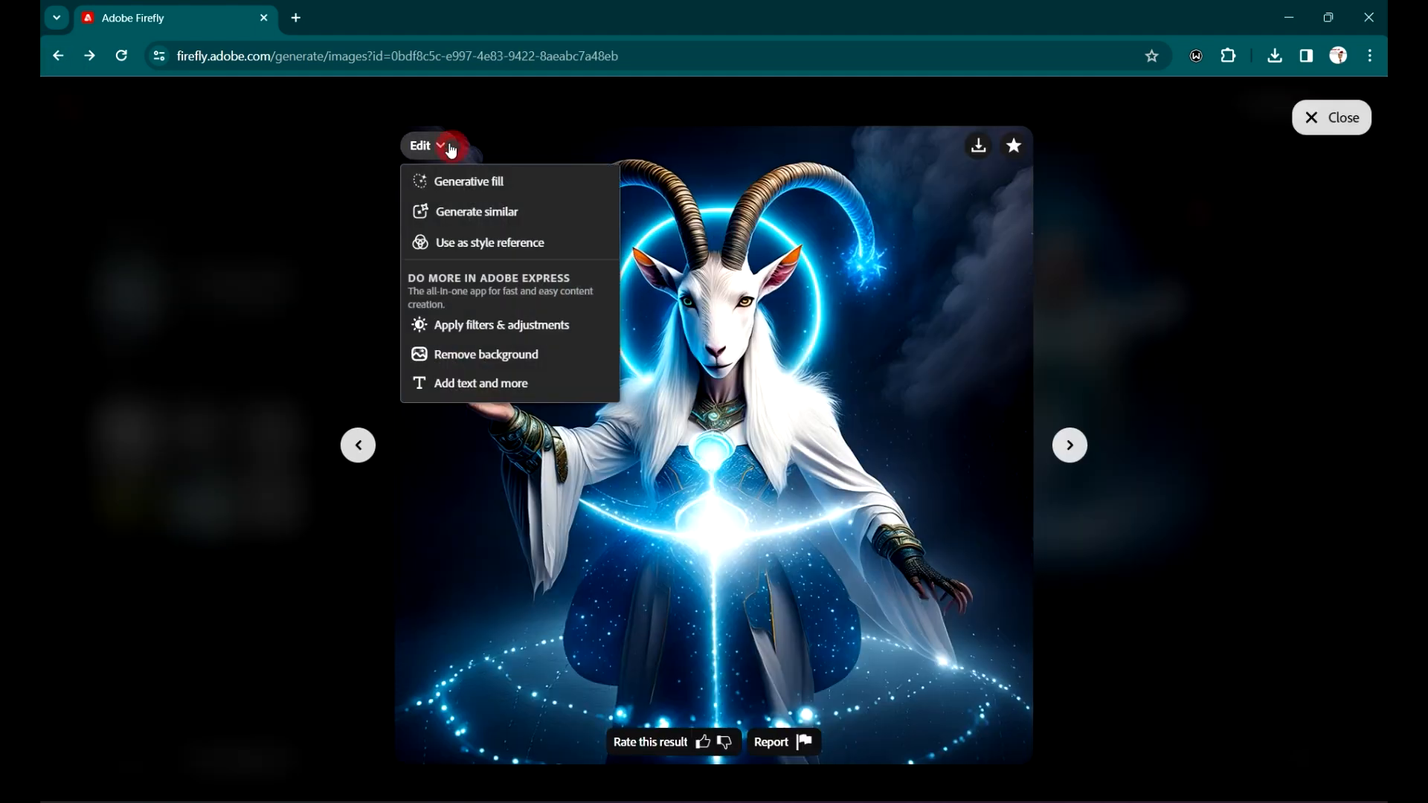
left_click(484, 246)
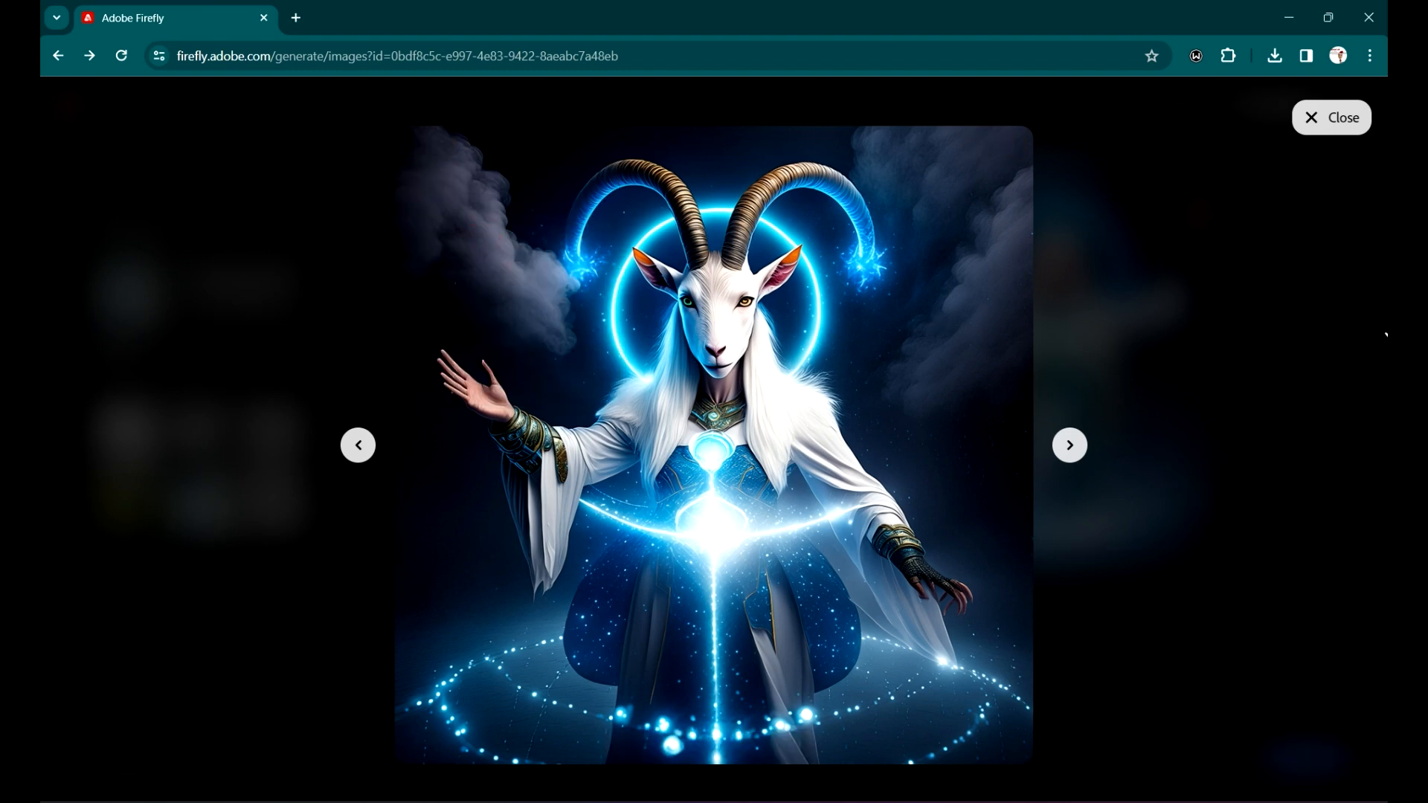
left_click(1331, 118)
- Generate a new set of images from the same prompt with both the style and structure references applied
scroll(238, 550, "down", 6)
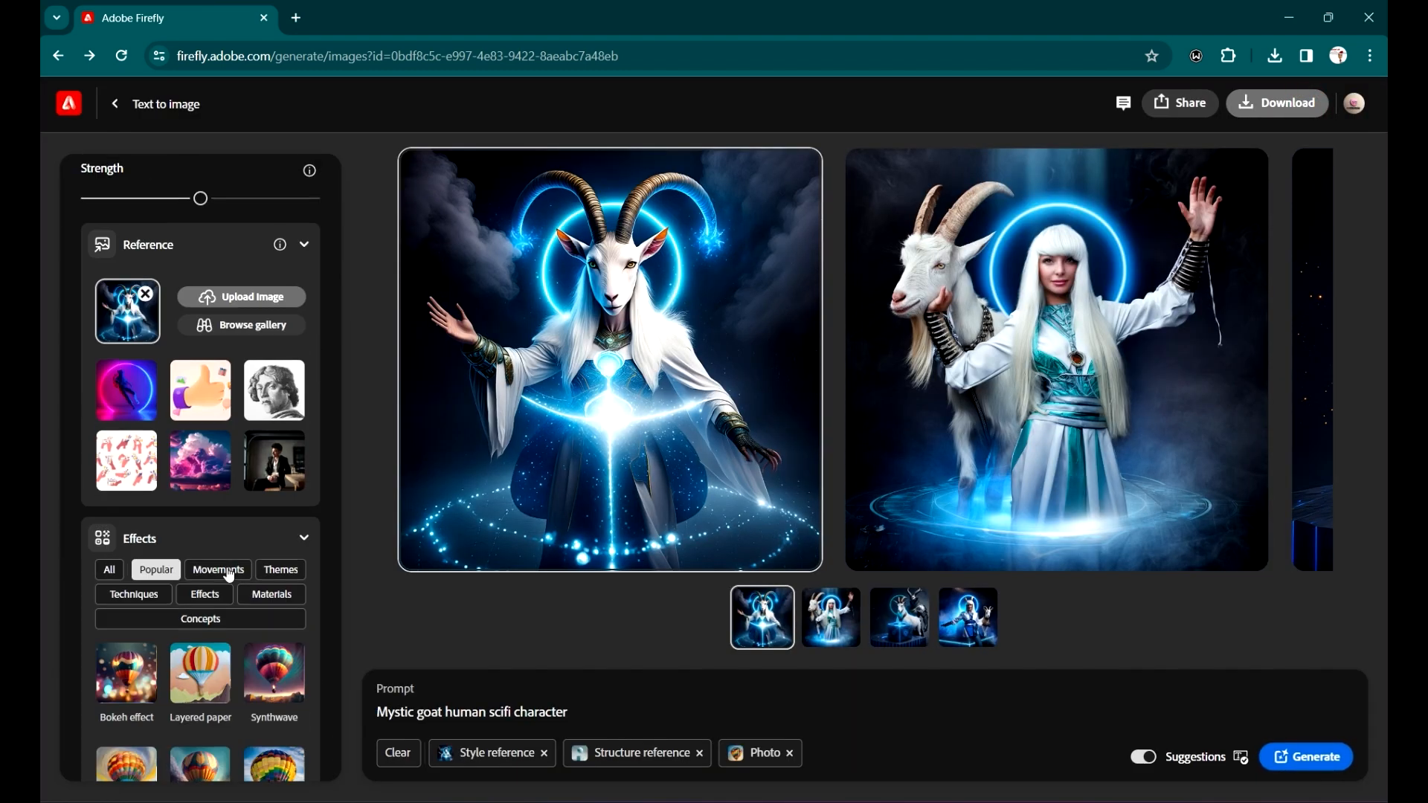
scroll(229, 577, "up", 4)
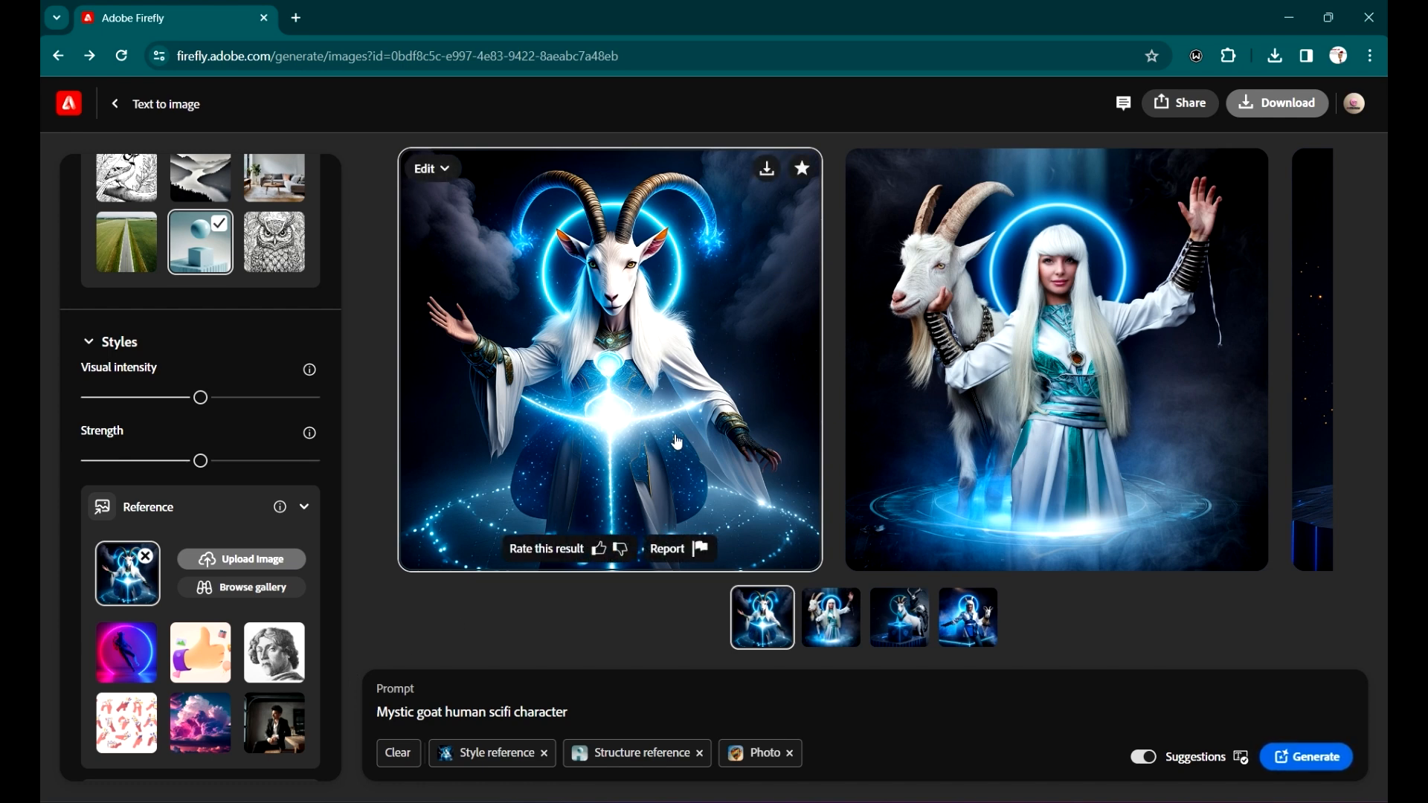
left_click(1323, 746)
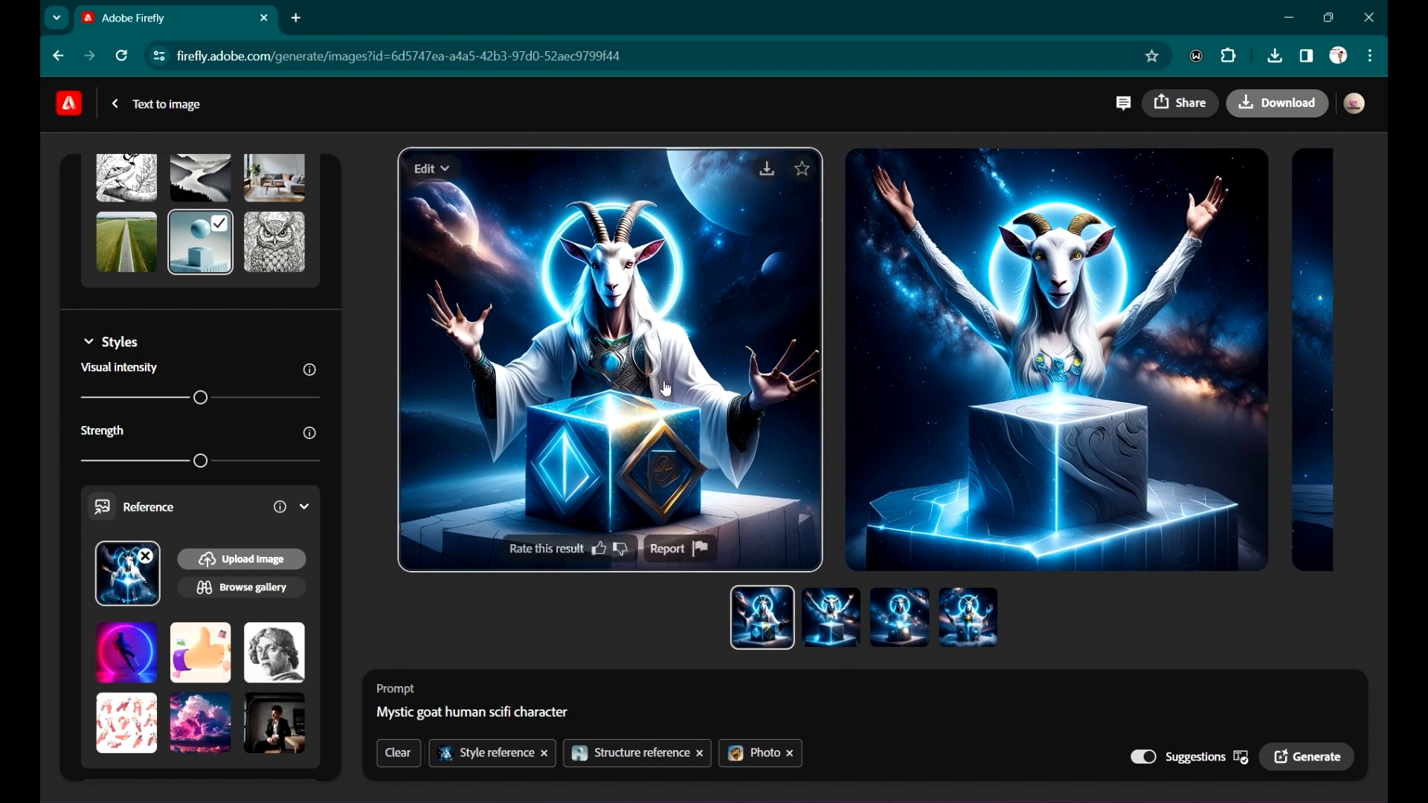
- View the four new style-referenced images one after another at enlarged size, then return to the results
left_click(698, 372)
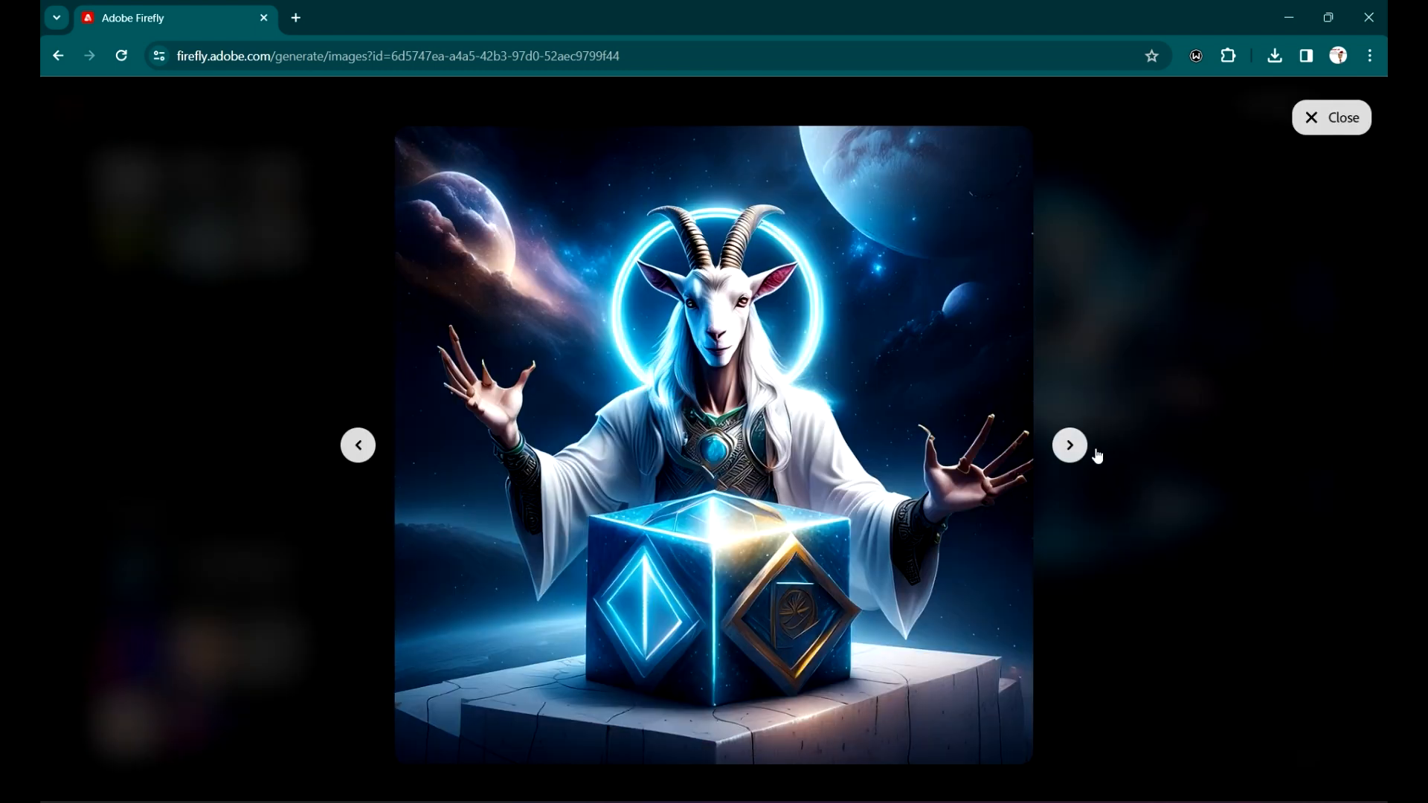
left_click(1069, 443)
left_click(1069, 443)
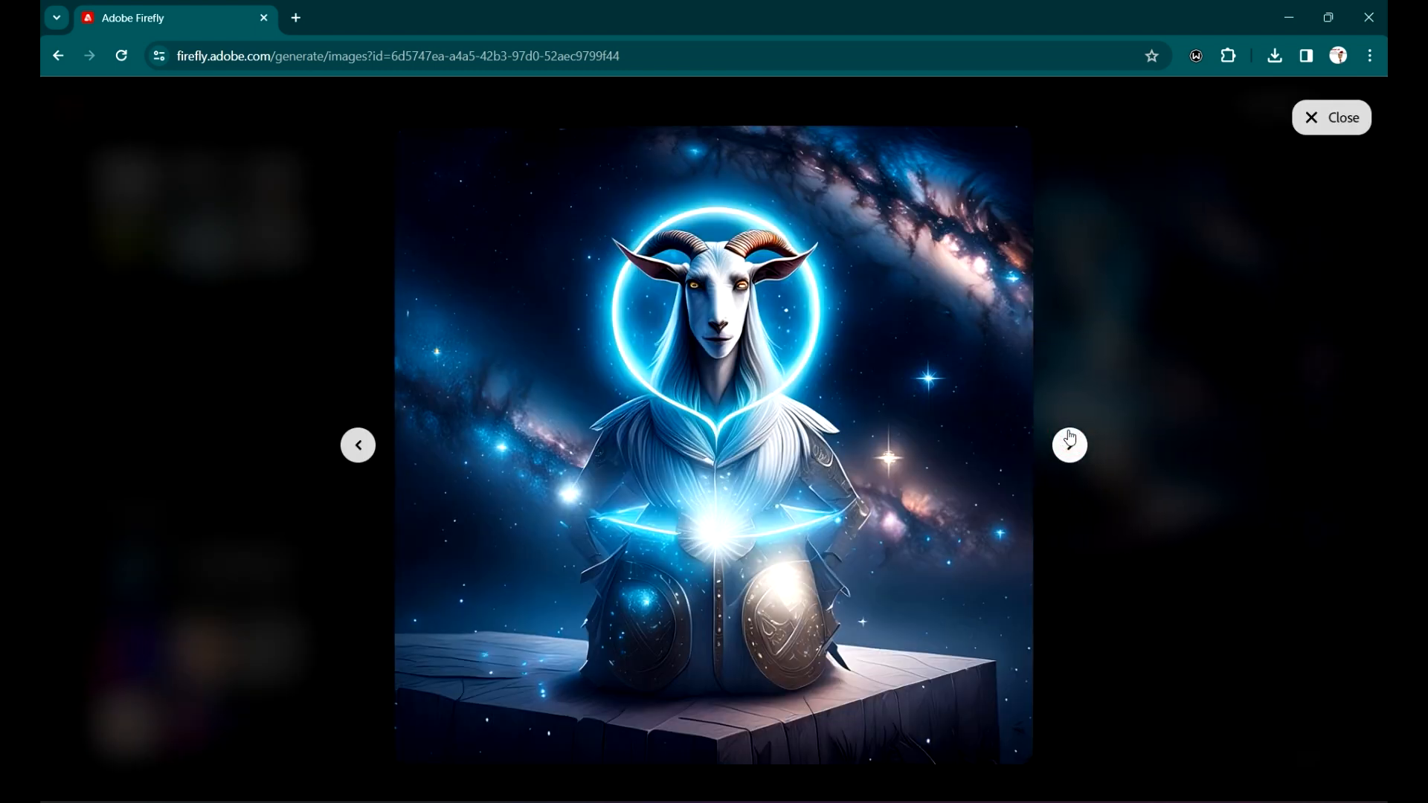
left_click(1069, 443)
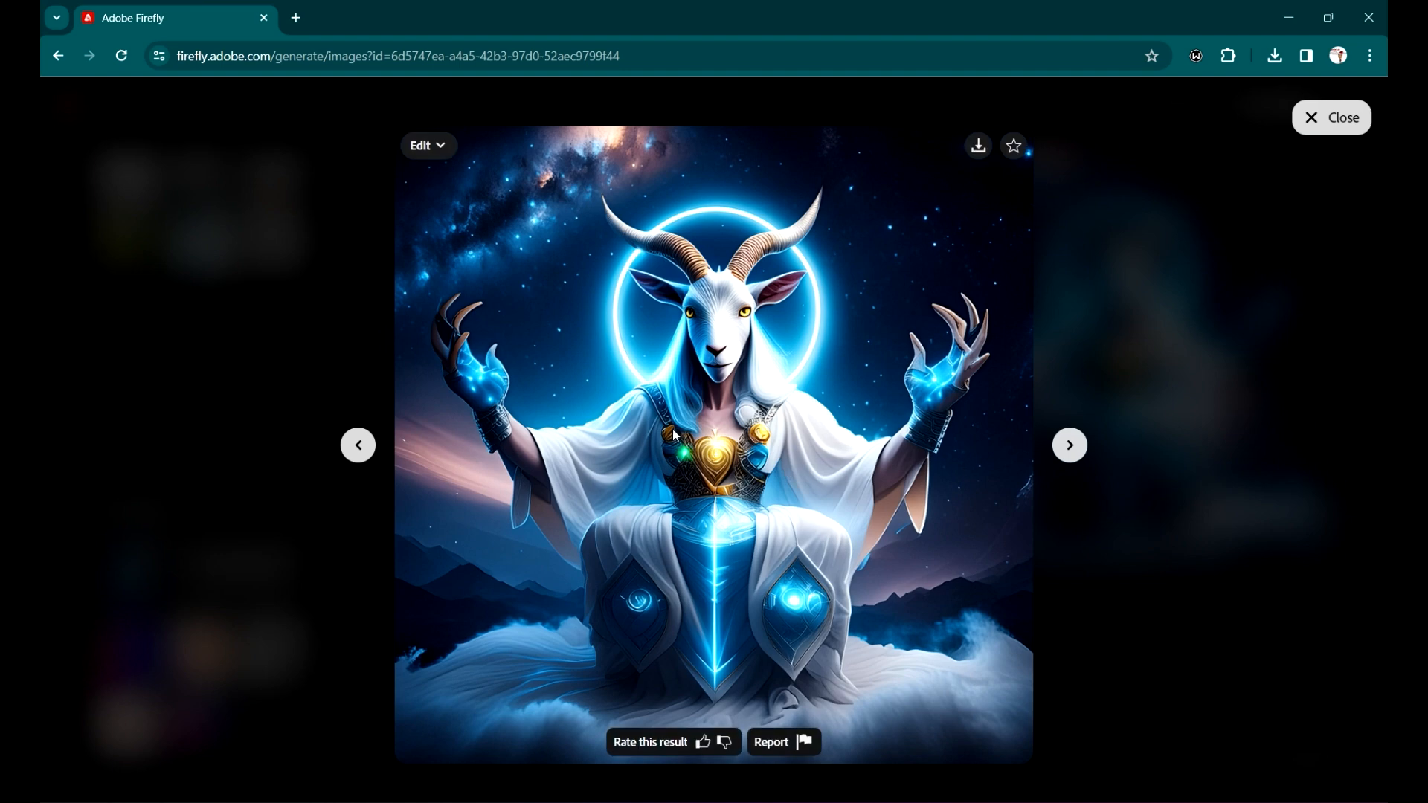
left_click(1070, 445)
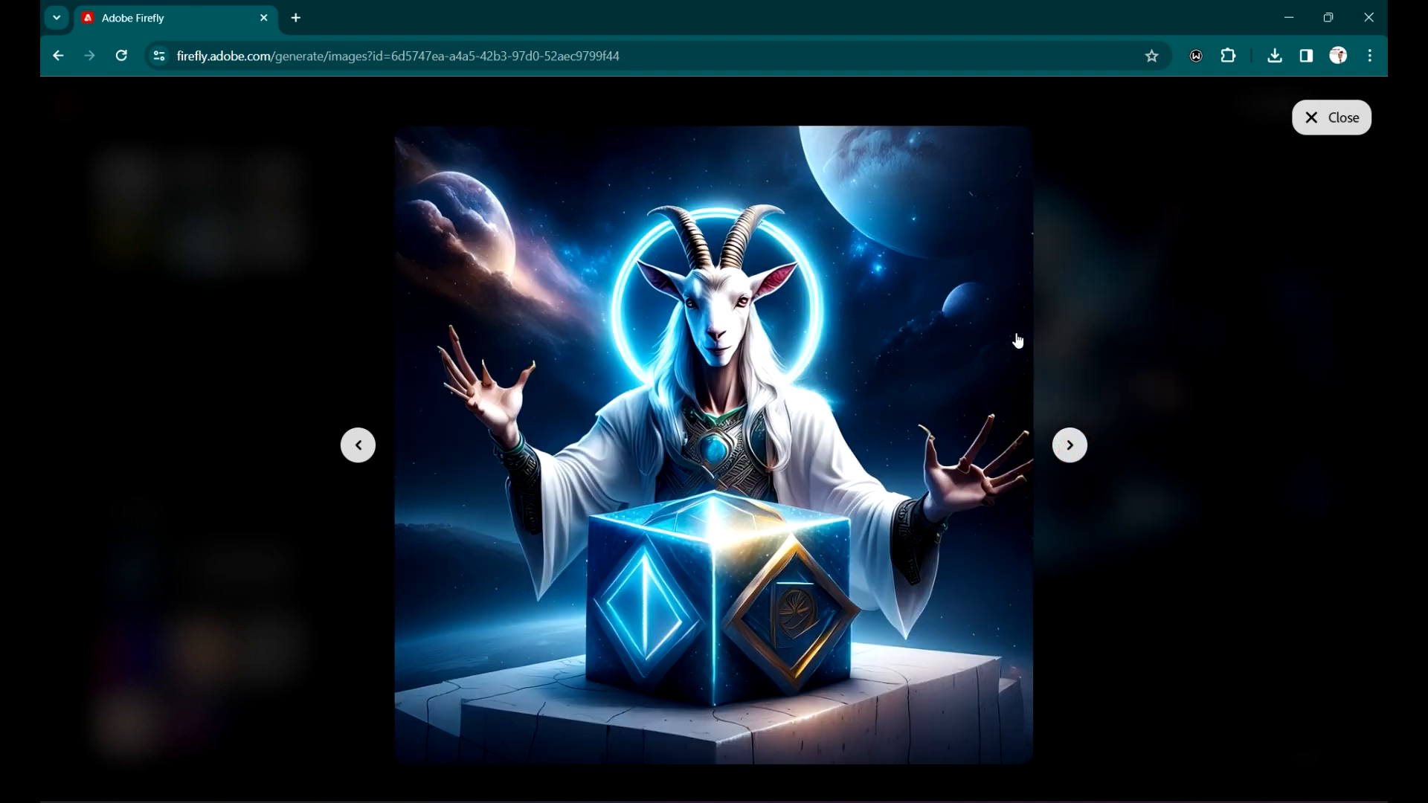
left_click(1352, 120)
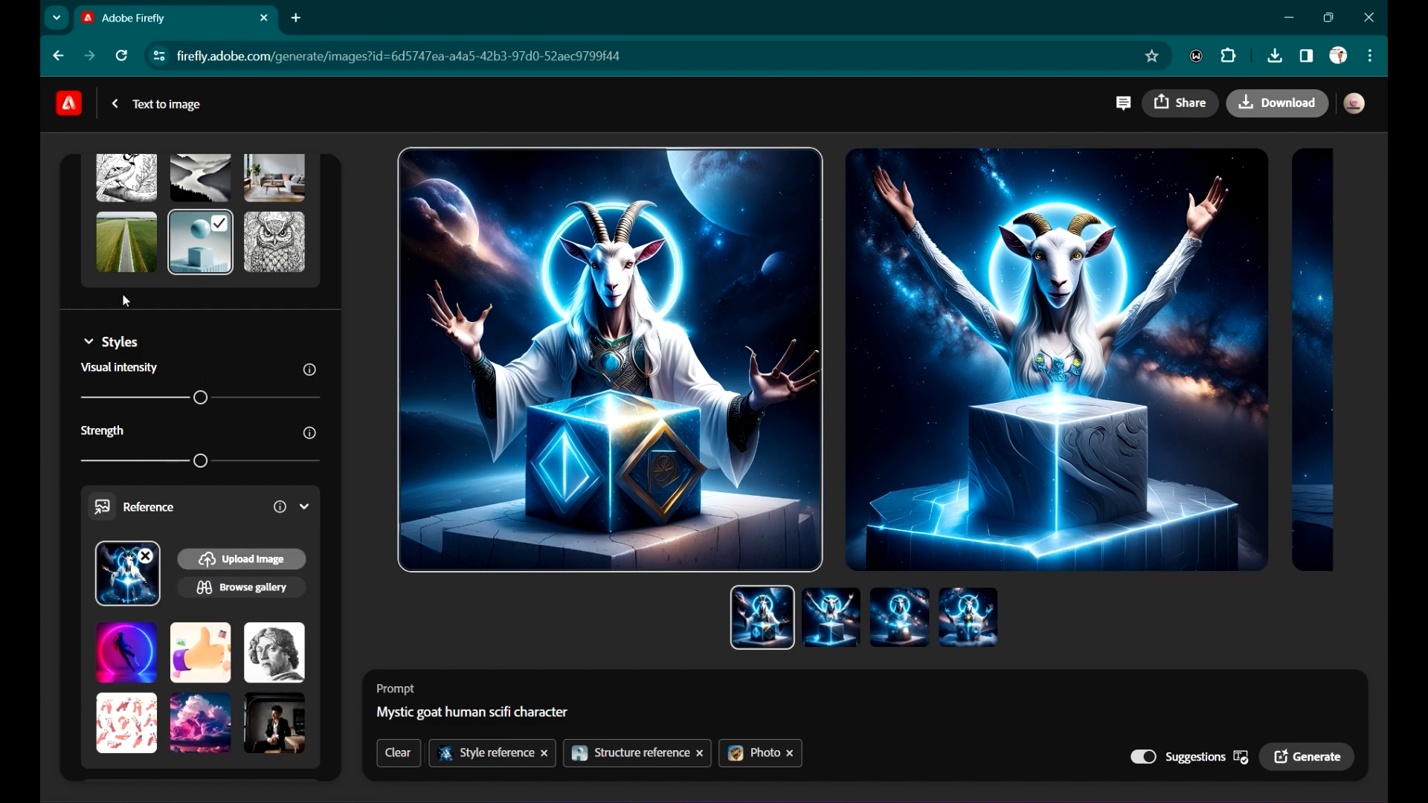
- Review the structure reference, the style's visual intensity and strength settings, the style reference and the available effects
scroll(127, 301, "up", 3)
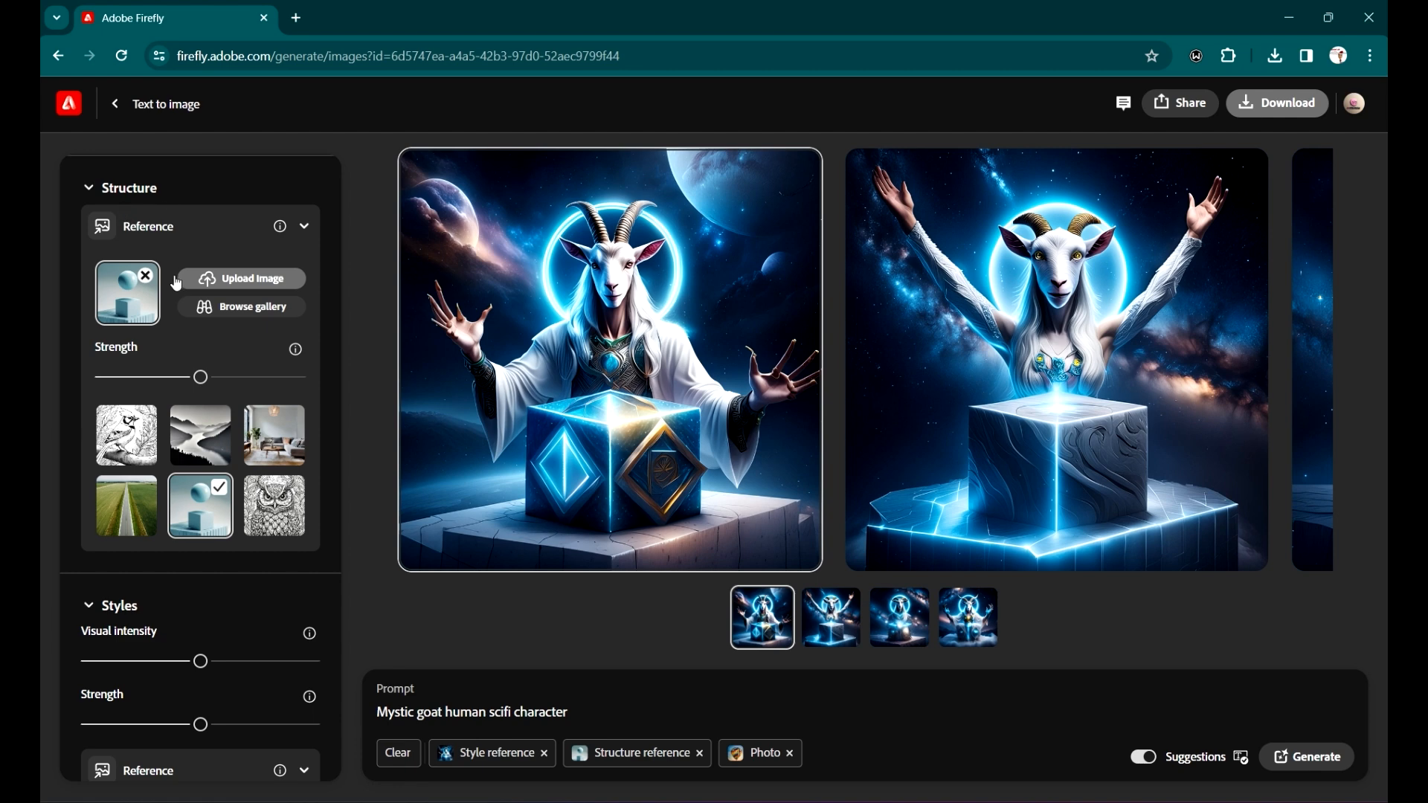
scroll(176, 284, "down", 3)
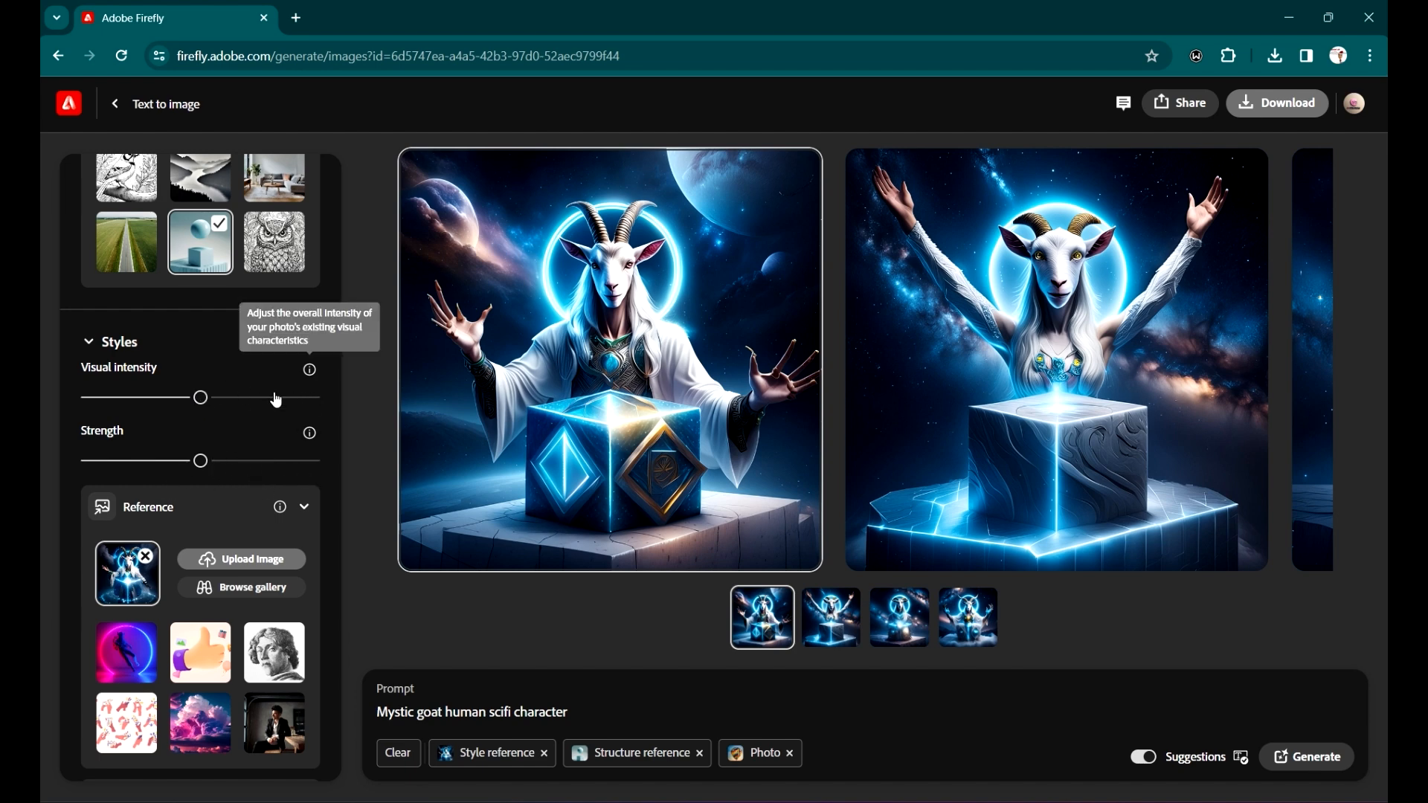
mouse_move(313, 379)
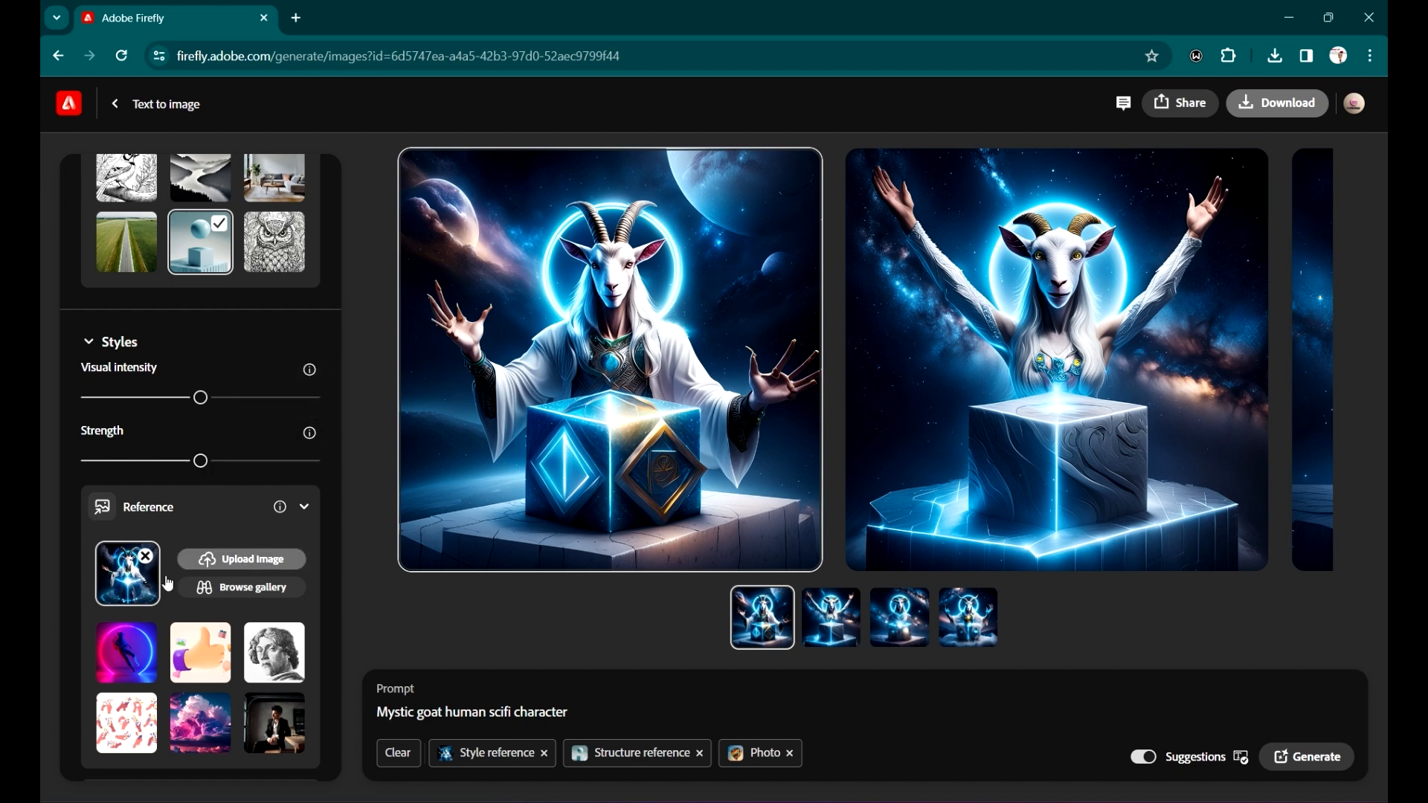
scroll(168, 585, "down", 4)
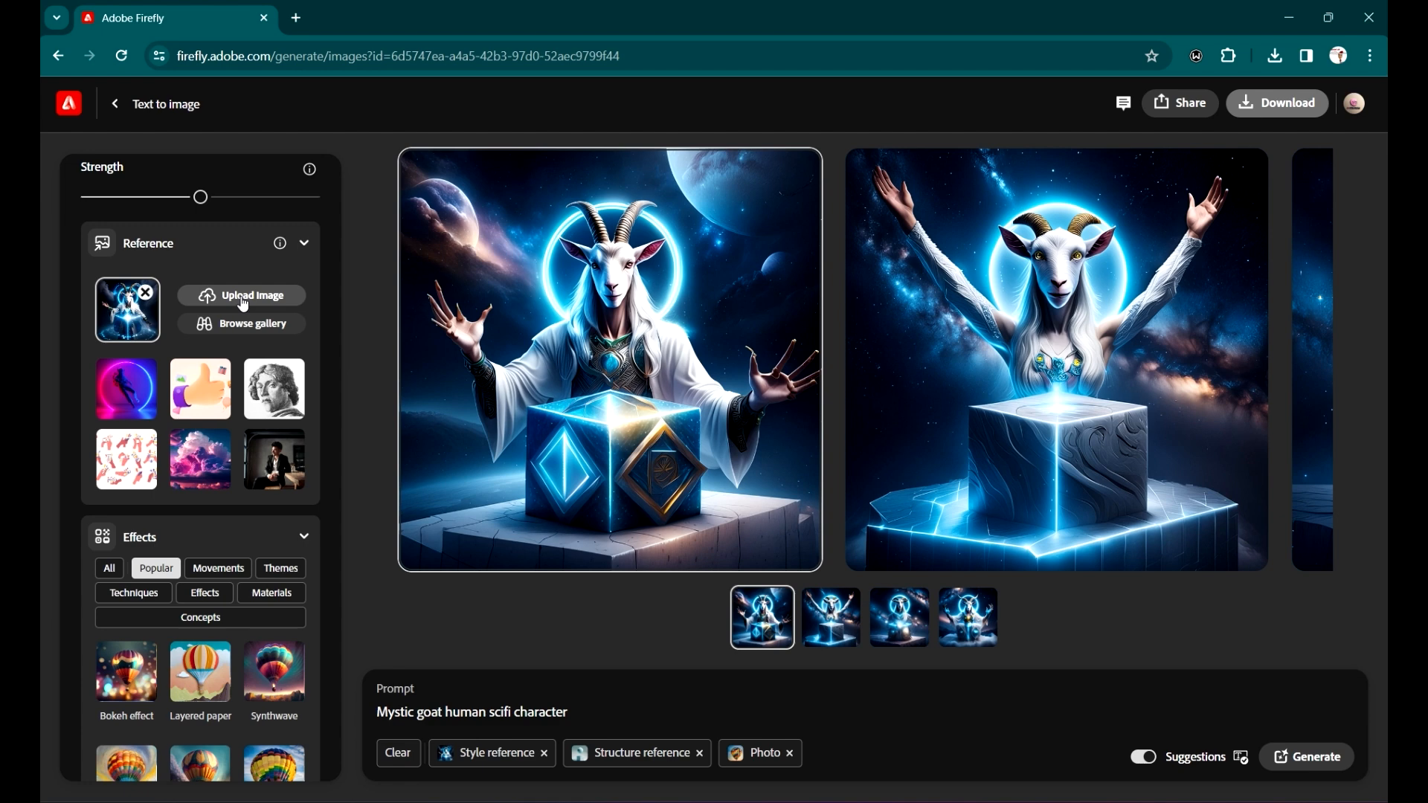
scroll(272, 316, "down", 2)
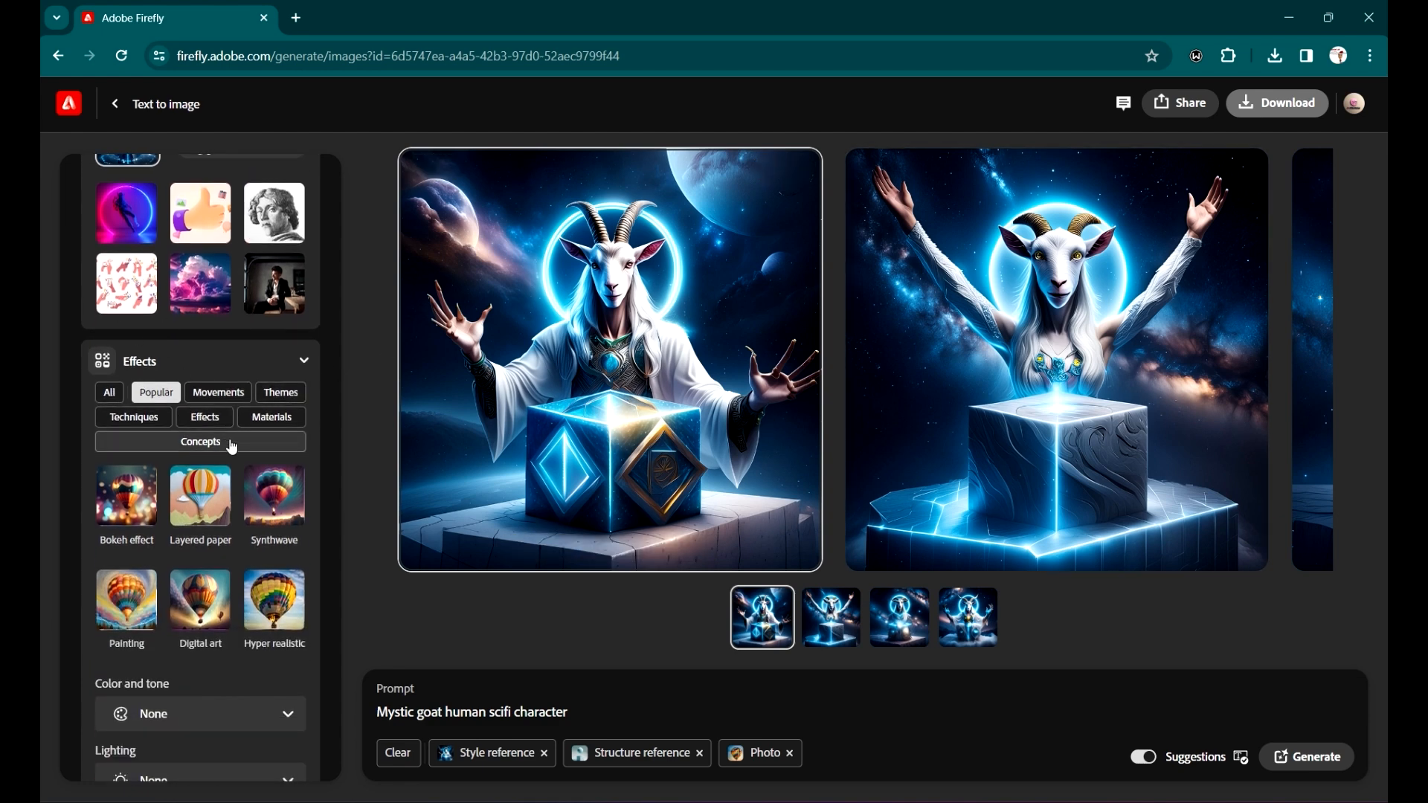
scroll(233, 448, "down", 2)
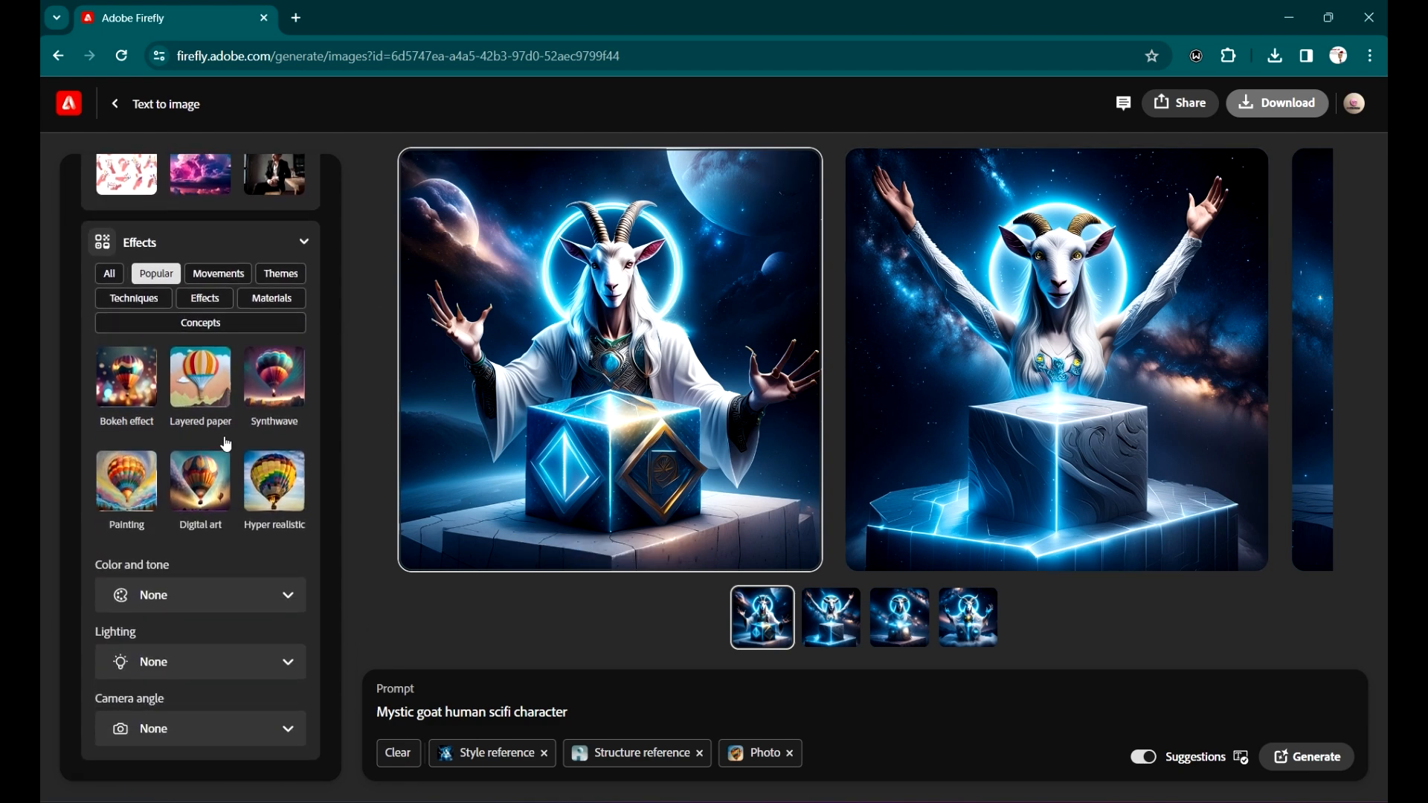
- Browse the effects by category, including All, Movements, Techniques, Effects, Materials and Concepts
left_click(111, 275)
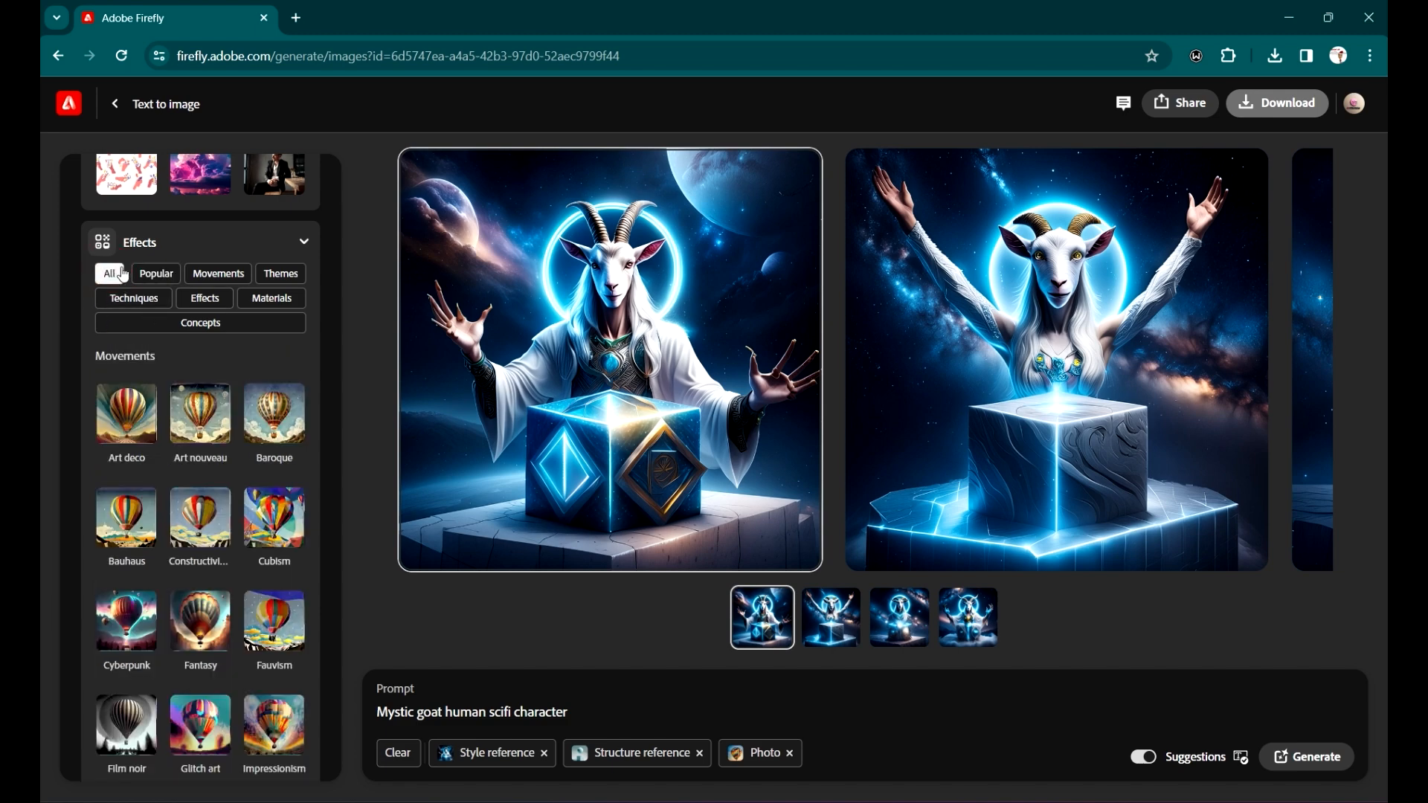
scroll(199, 455, "down", 5)
scroll(199, 455, "down", 1)
scroll(200, 455, "up", 10)
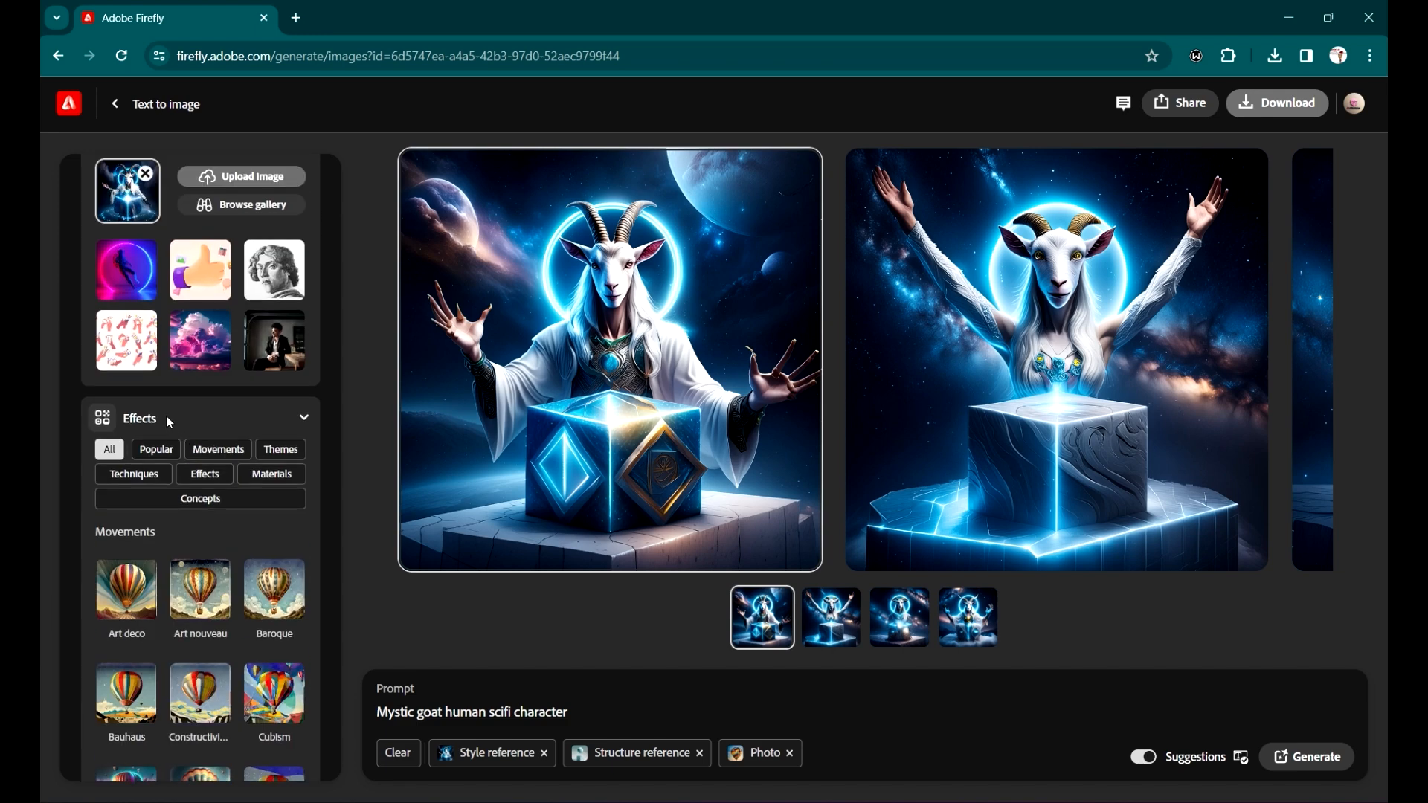
left_click(146, 450)
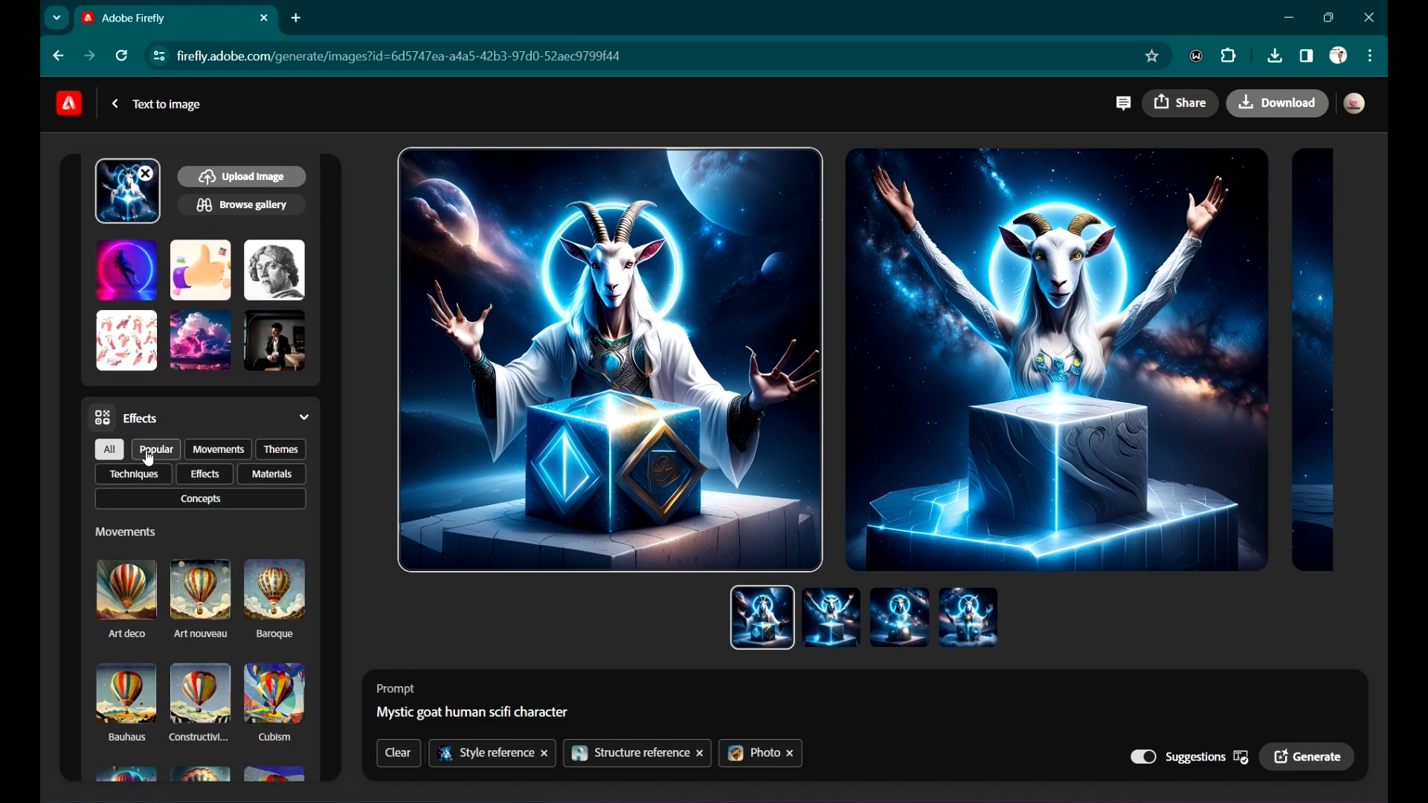
left_click(216, 458)
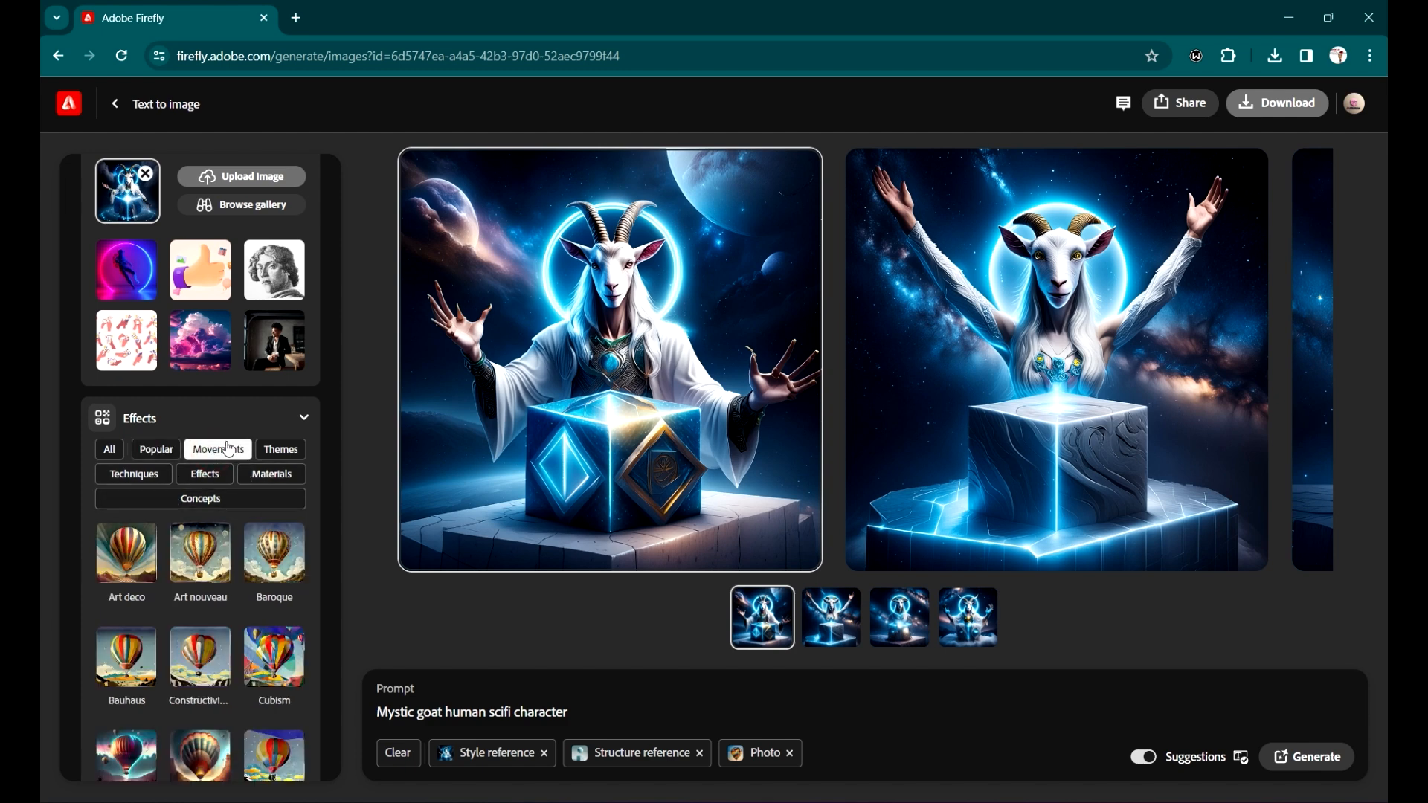
left_click(261, 455)
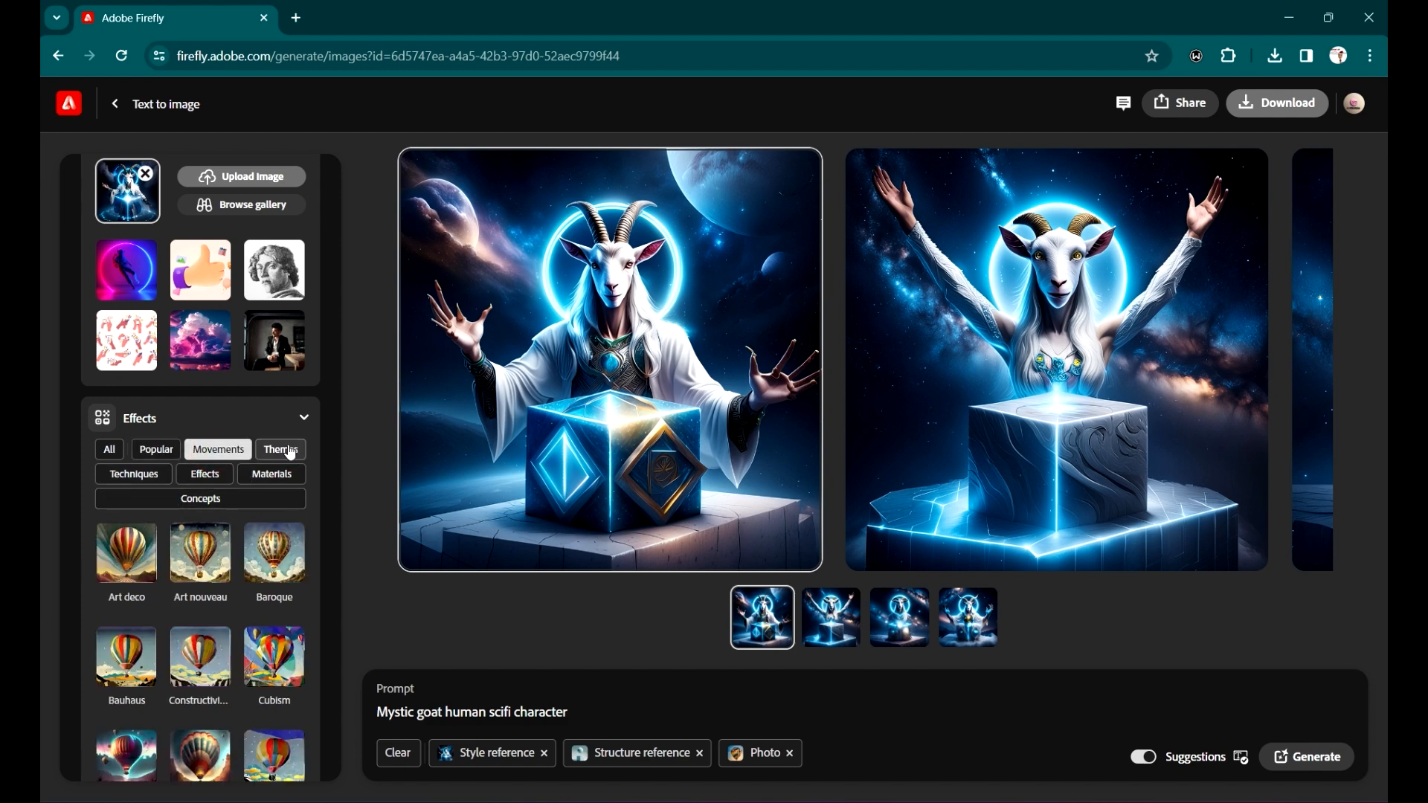
left_click(124, 479)
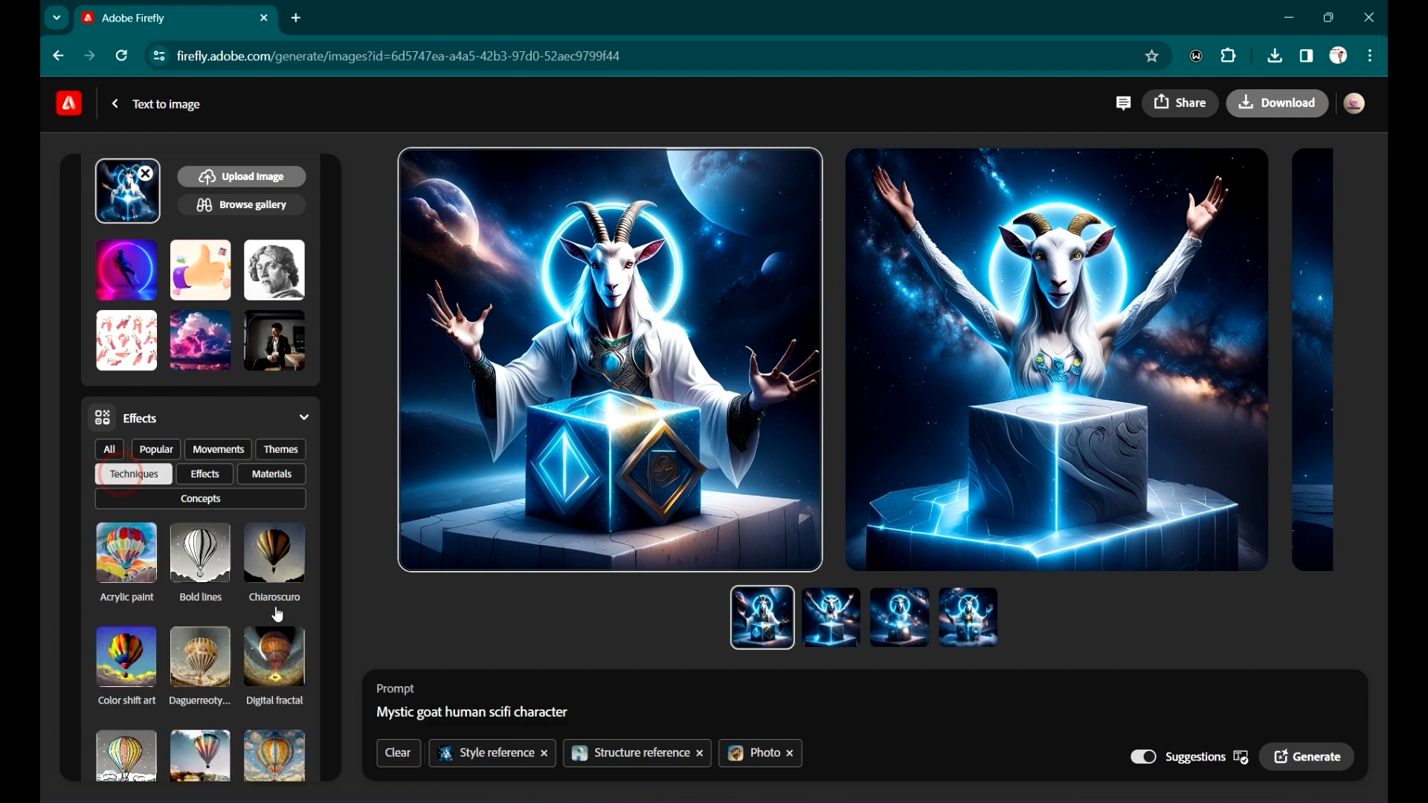
left_click(210, 479)
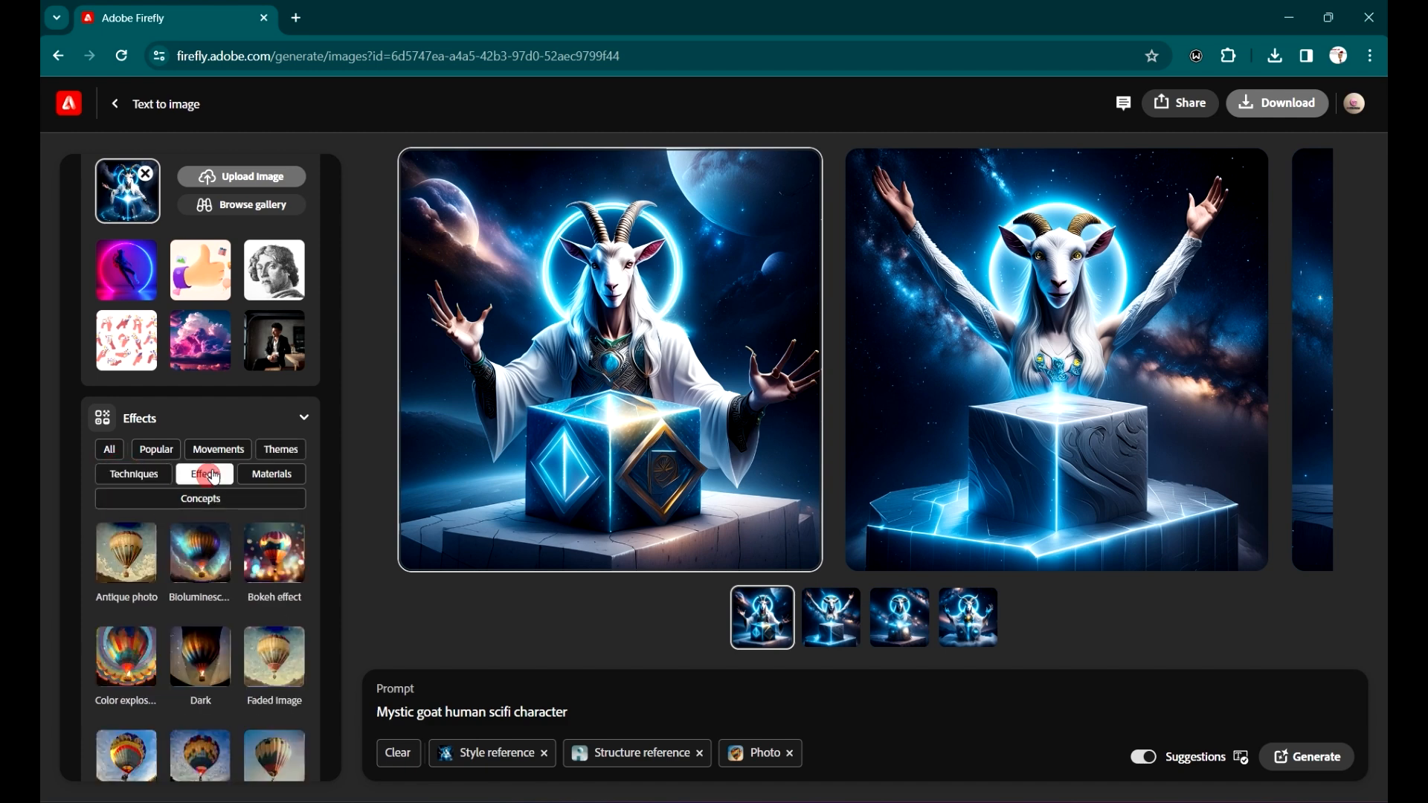
left_click(271, 474)
scroll(261, 492, "down", 2)
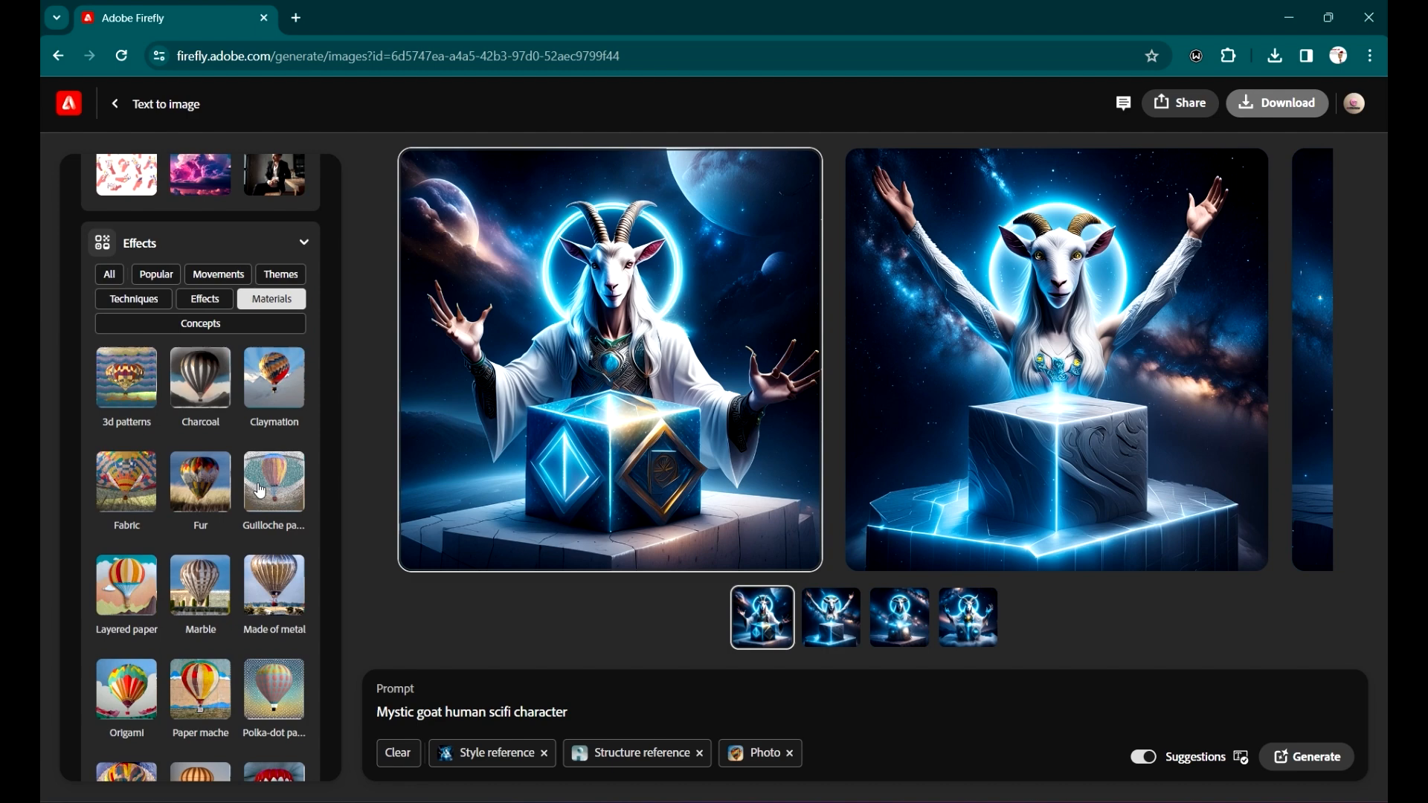
left_click(202, 324)
scroll(223, 513, "down", 2)
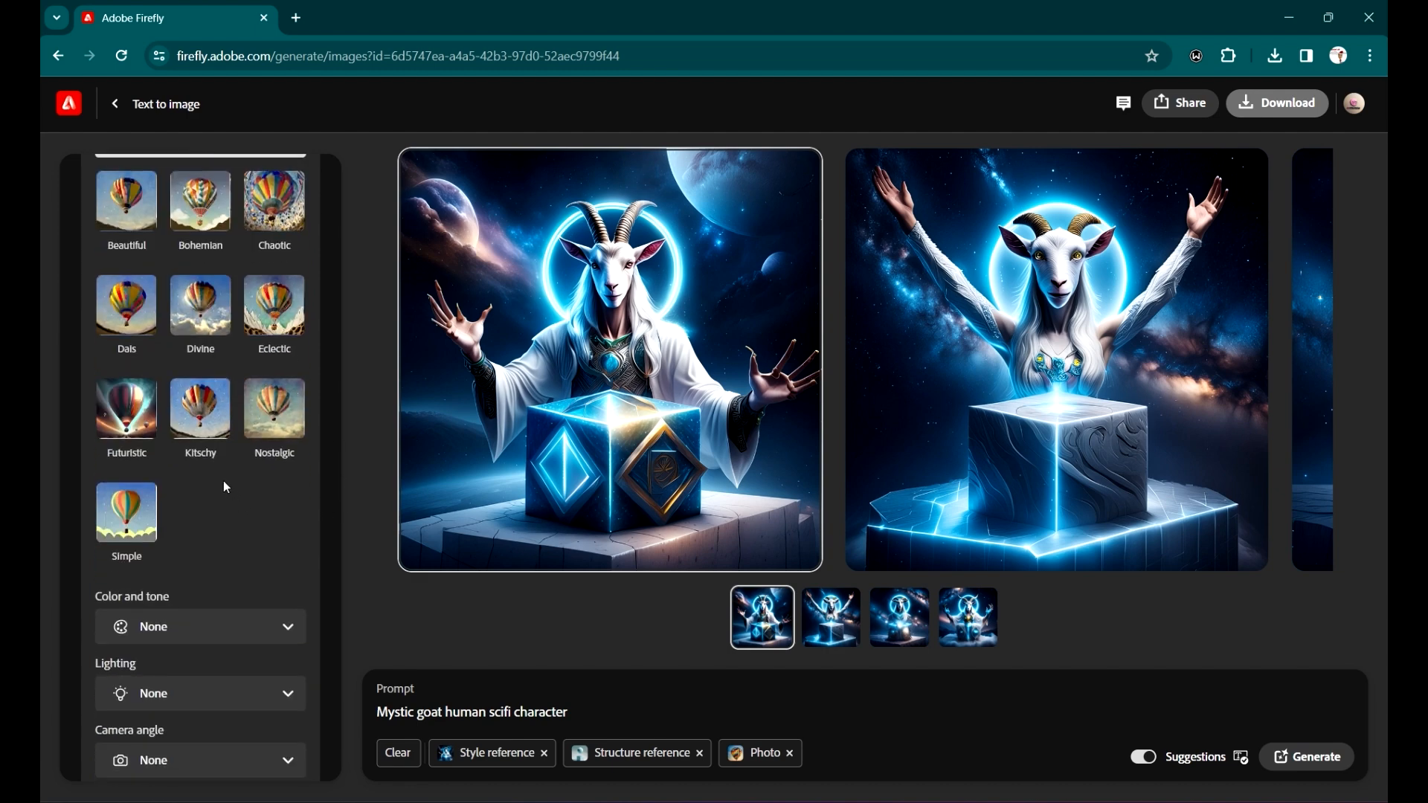
scroll(227, 487, "up", 3)
- Show all effects again and look through the complete list from the movements to the themes
left_click(112, 368)
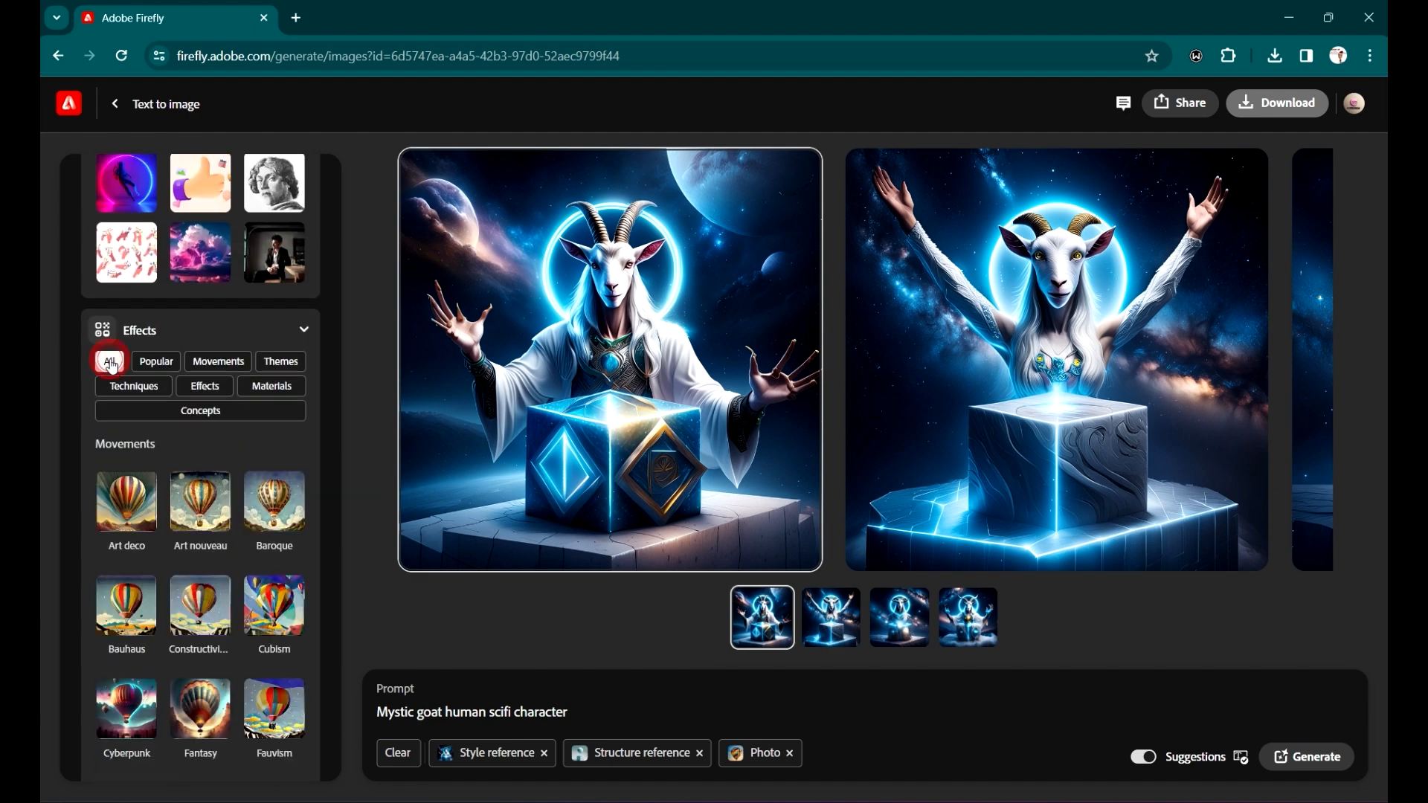
scroll(234, 490, "down", 8)
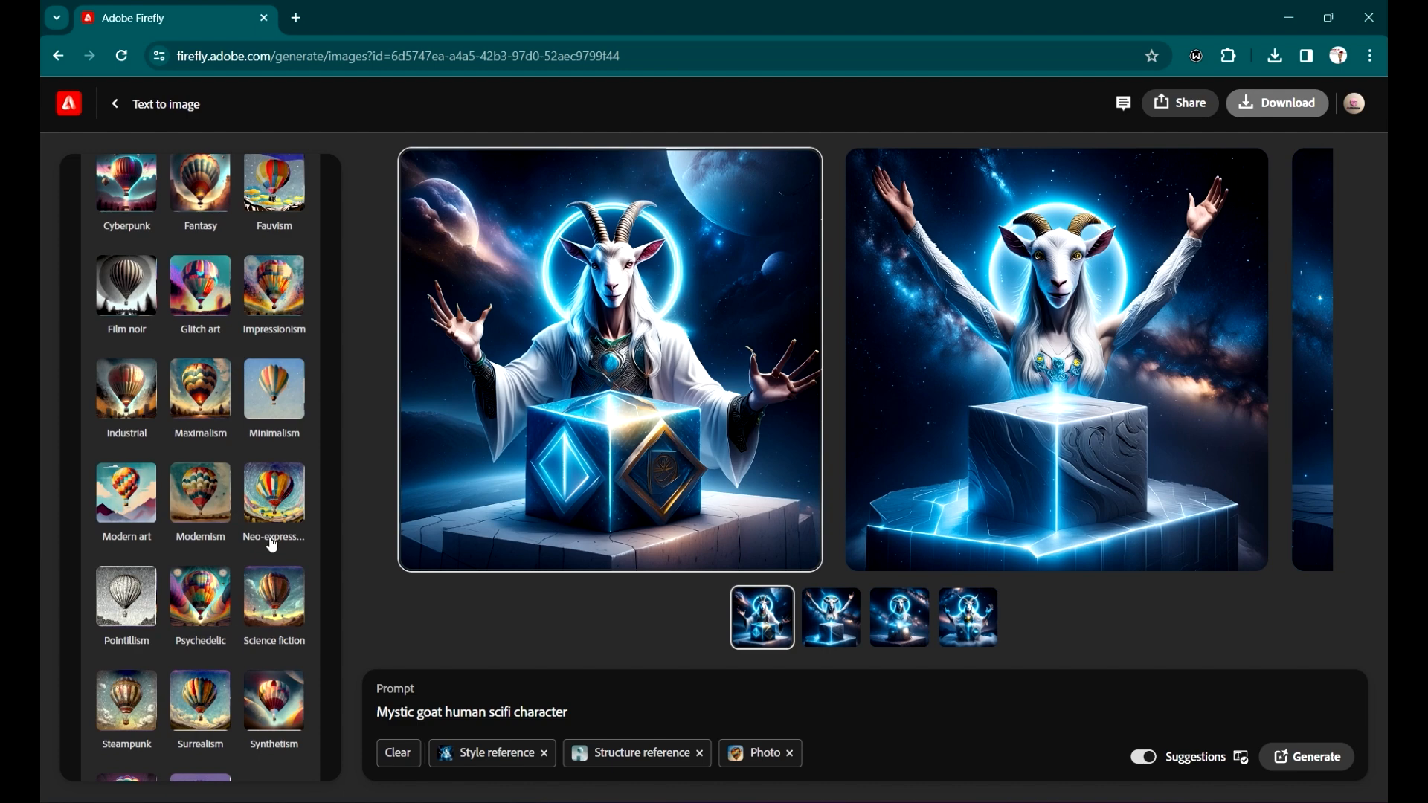
scroll(236, 396, "down", 10)
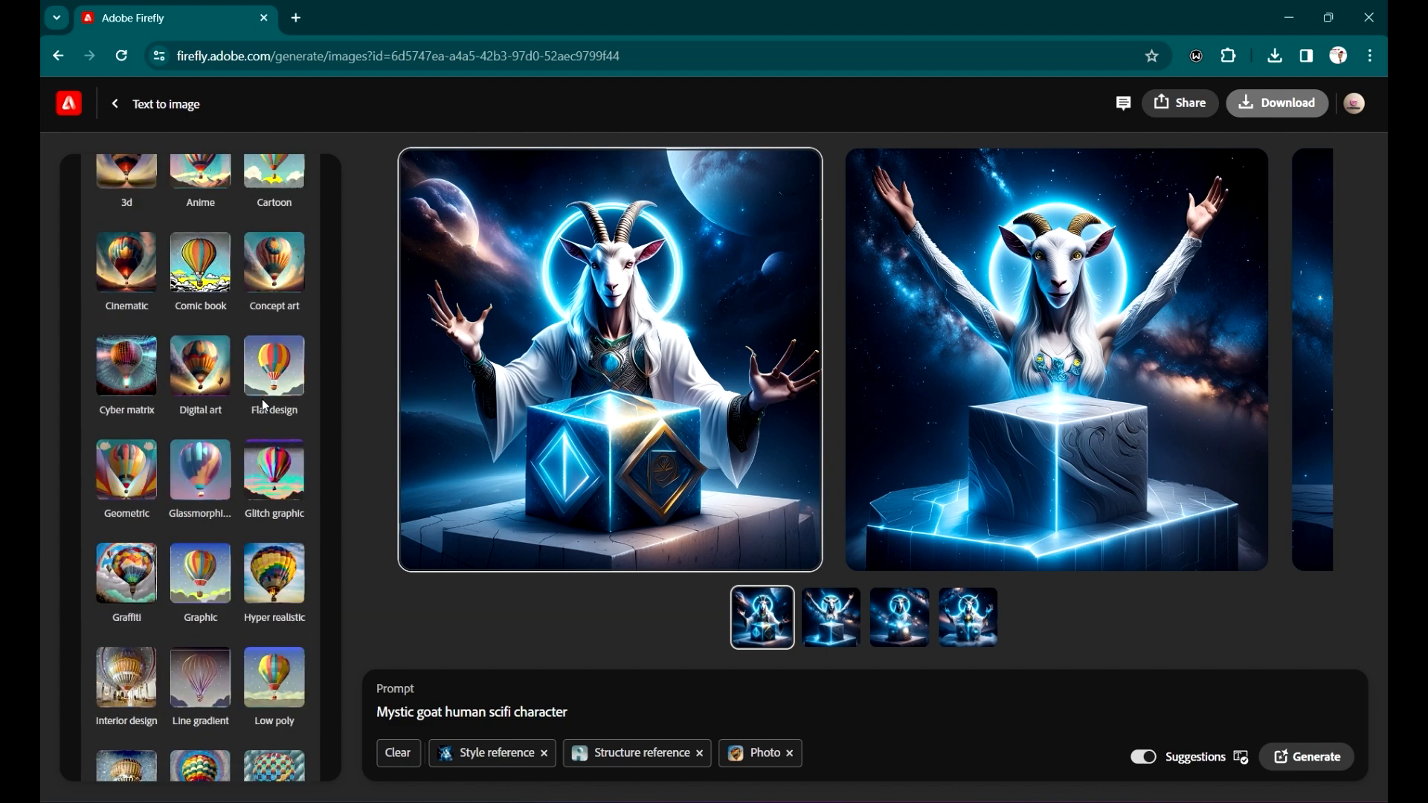
scroll(261, 406, "up", 6)
scroll(265, 407, "up", 8)
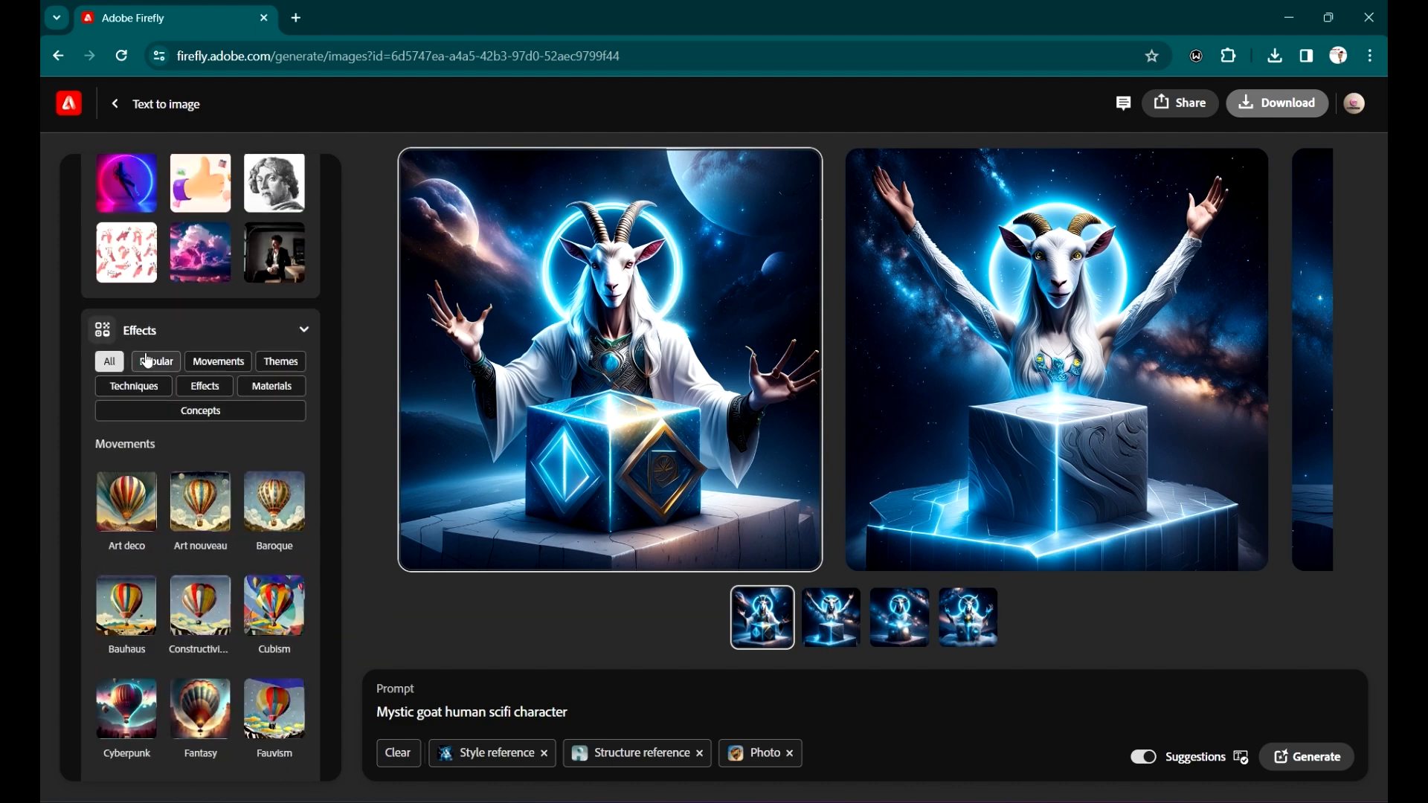
- Apply the popular effects Hyper realistic and Digital art, adding Painting as well and removing it again
left_click(157, 362)
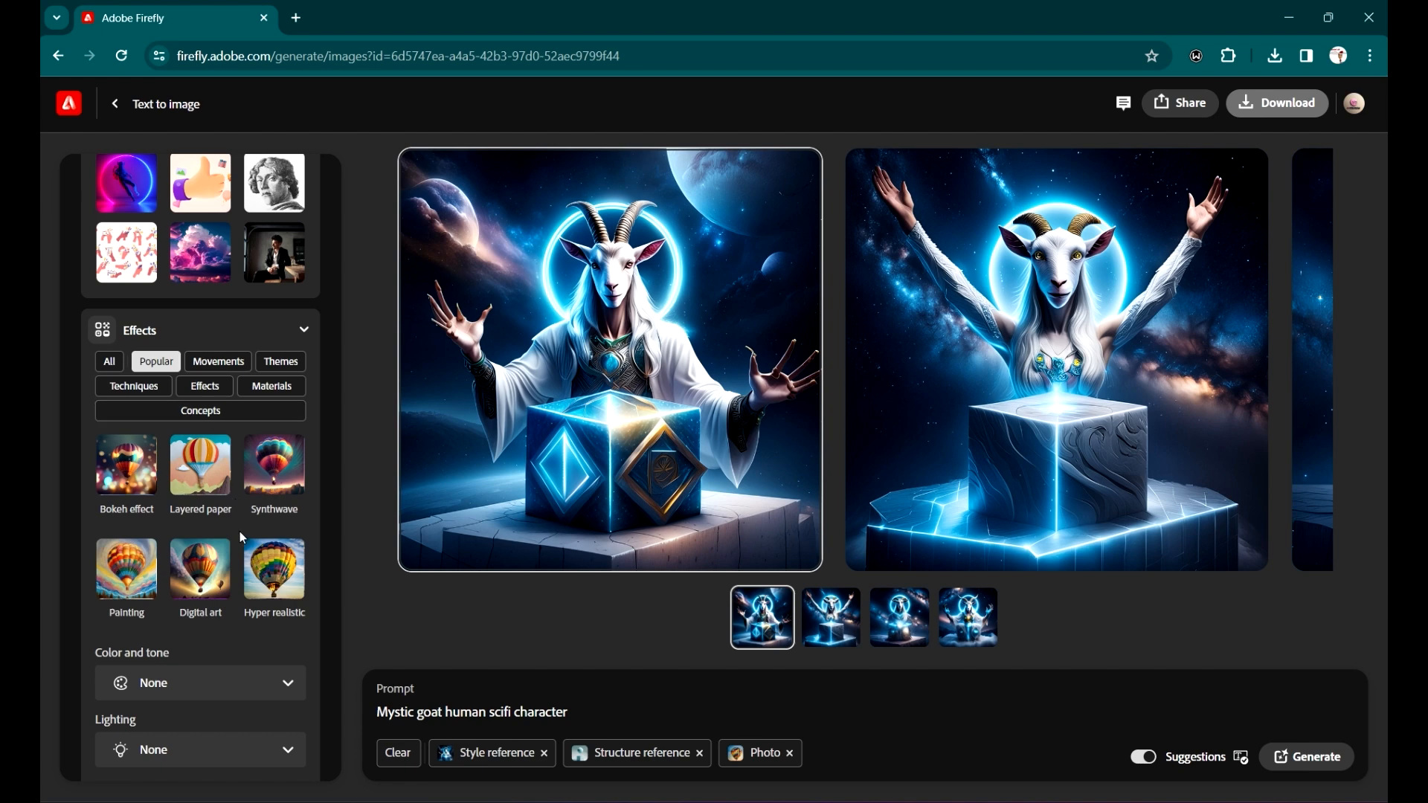
scroll(220, 365, "down", 1)
scroll(205, 419, "up", 1)
scroll(289, 577, "down", 1)
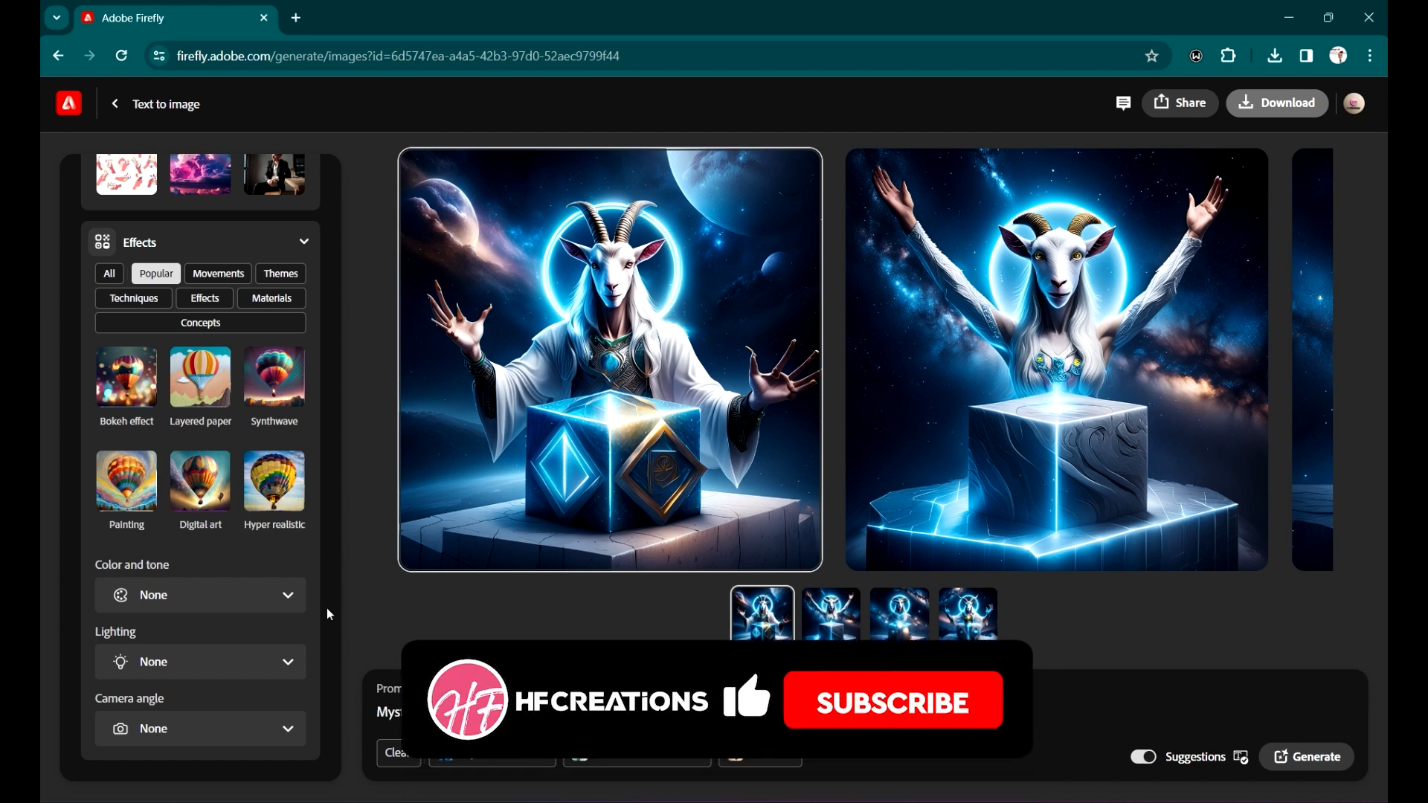
left_click(274, 480)
scroll(315, 594, "up", 1)
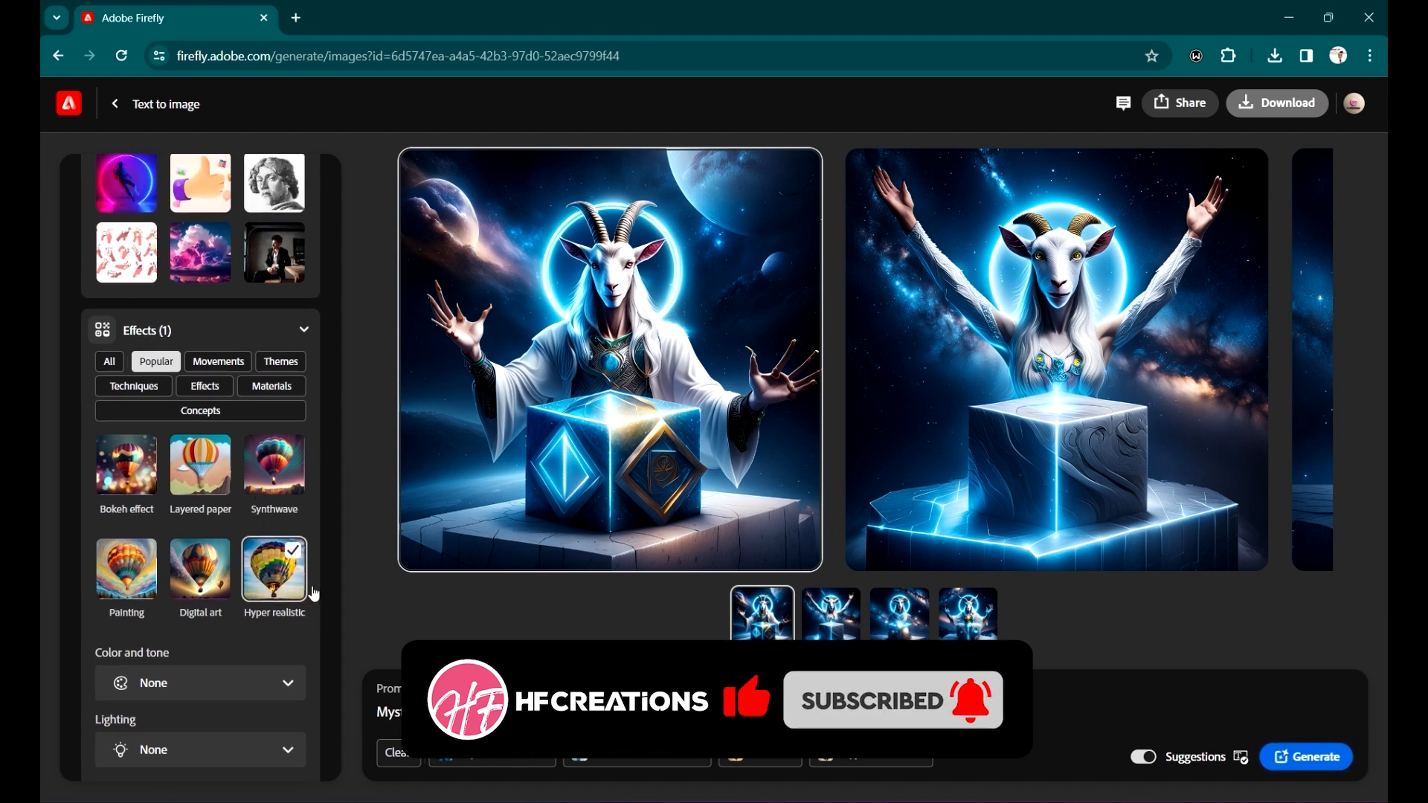
left_click(217, 568)
left_click(137, 563)
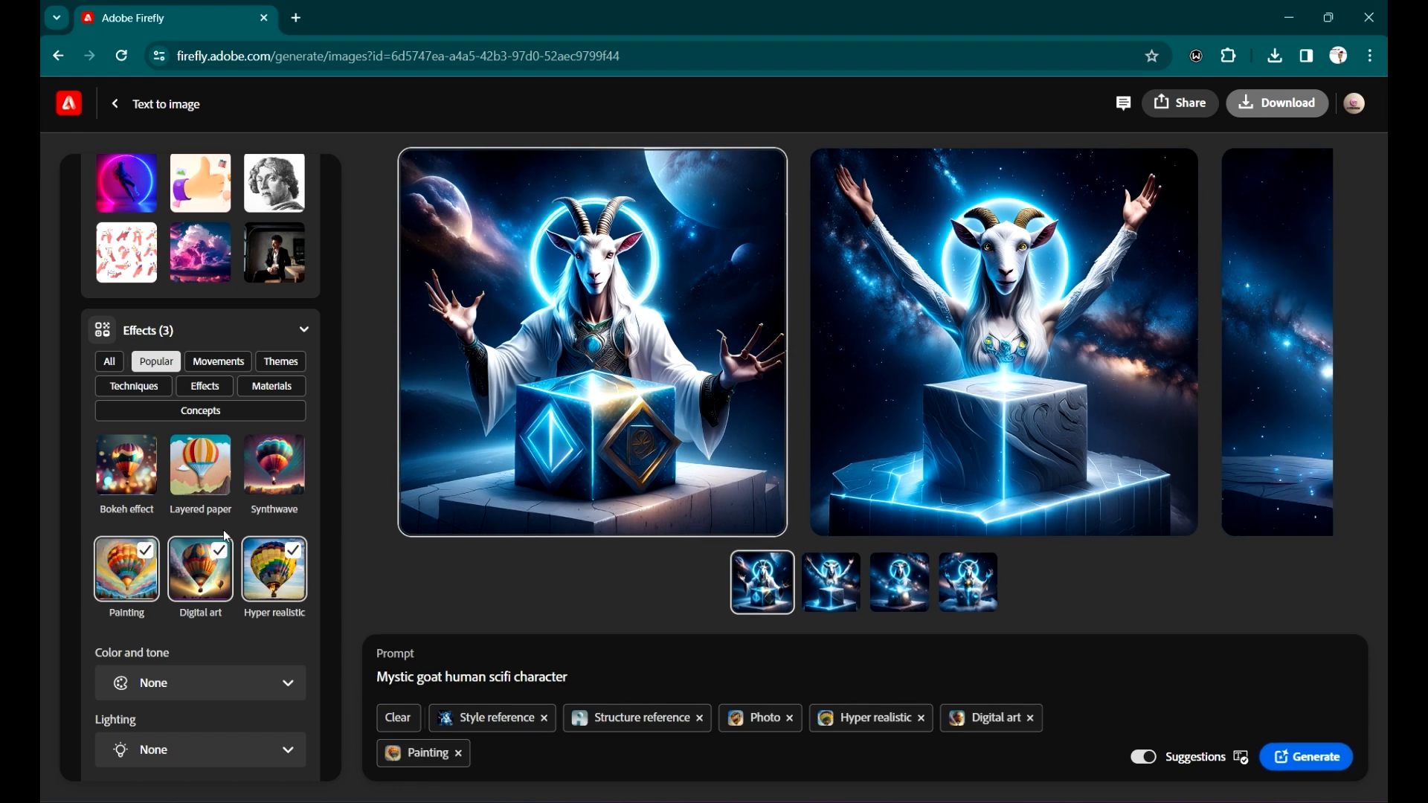
left_click(141, 554)
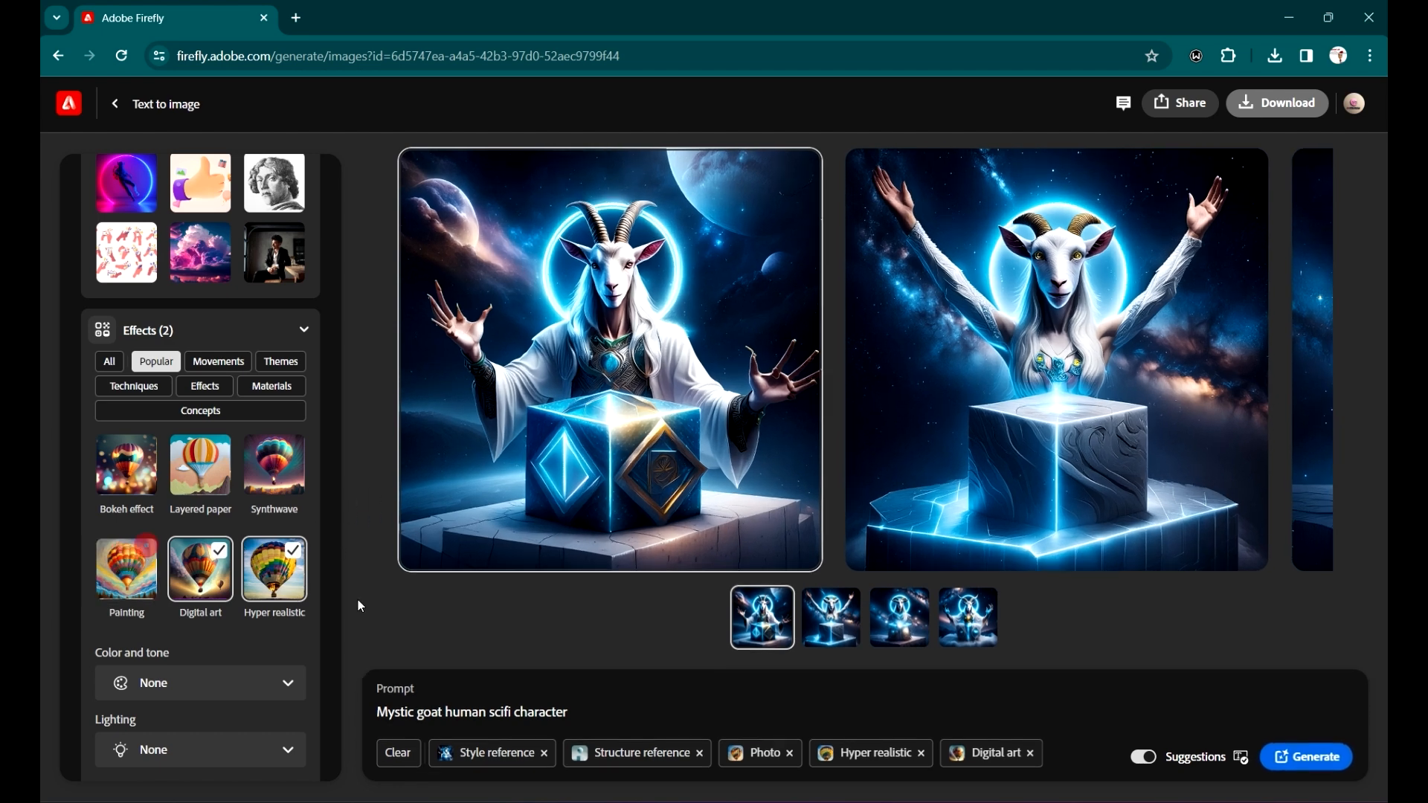
- Remove the Digital art effect and set the color and tone to Golden
left_click(220, 556)
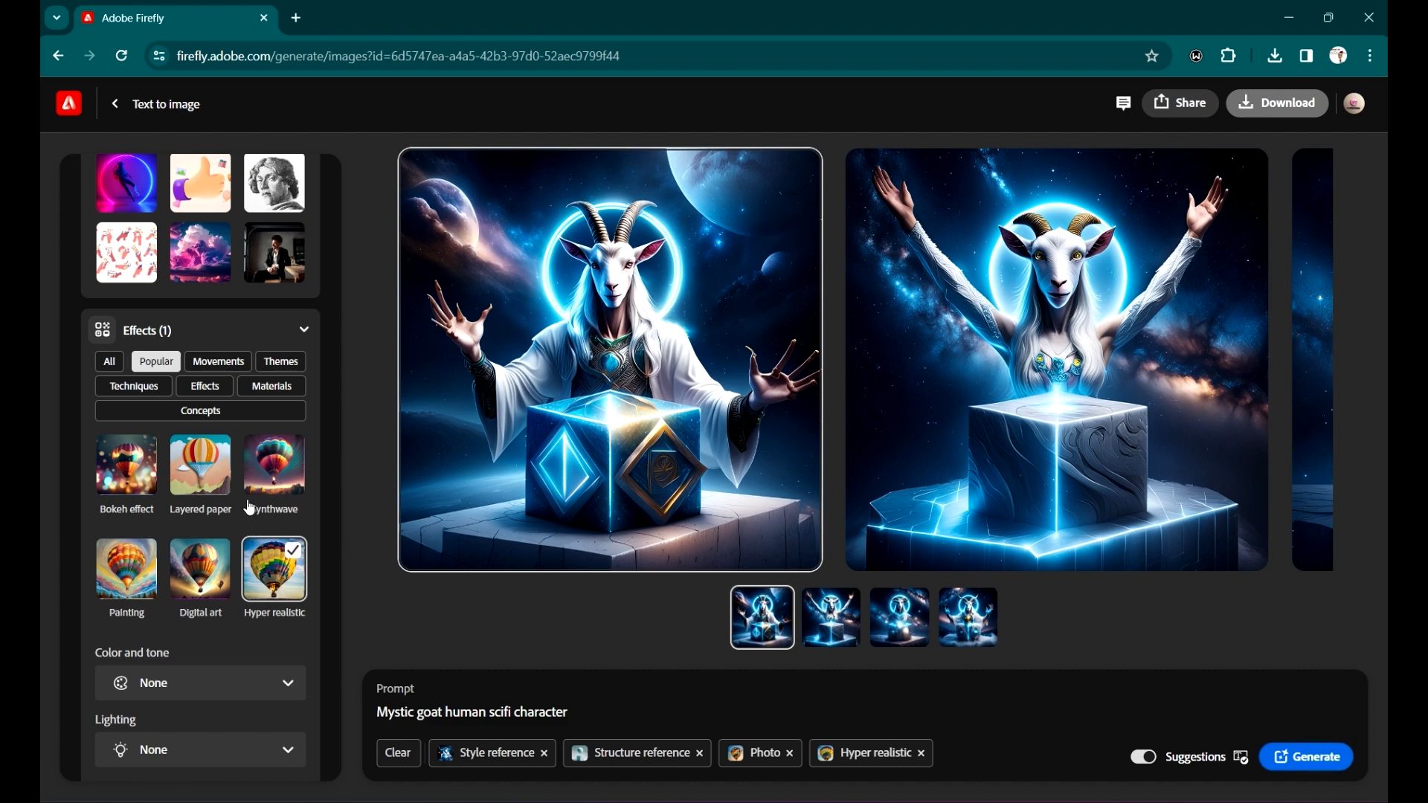
scroll(250, 508, "up", 1)
scroll(250, 404, "down", 2)
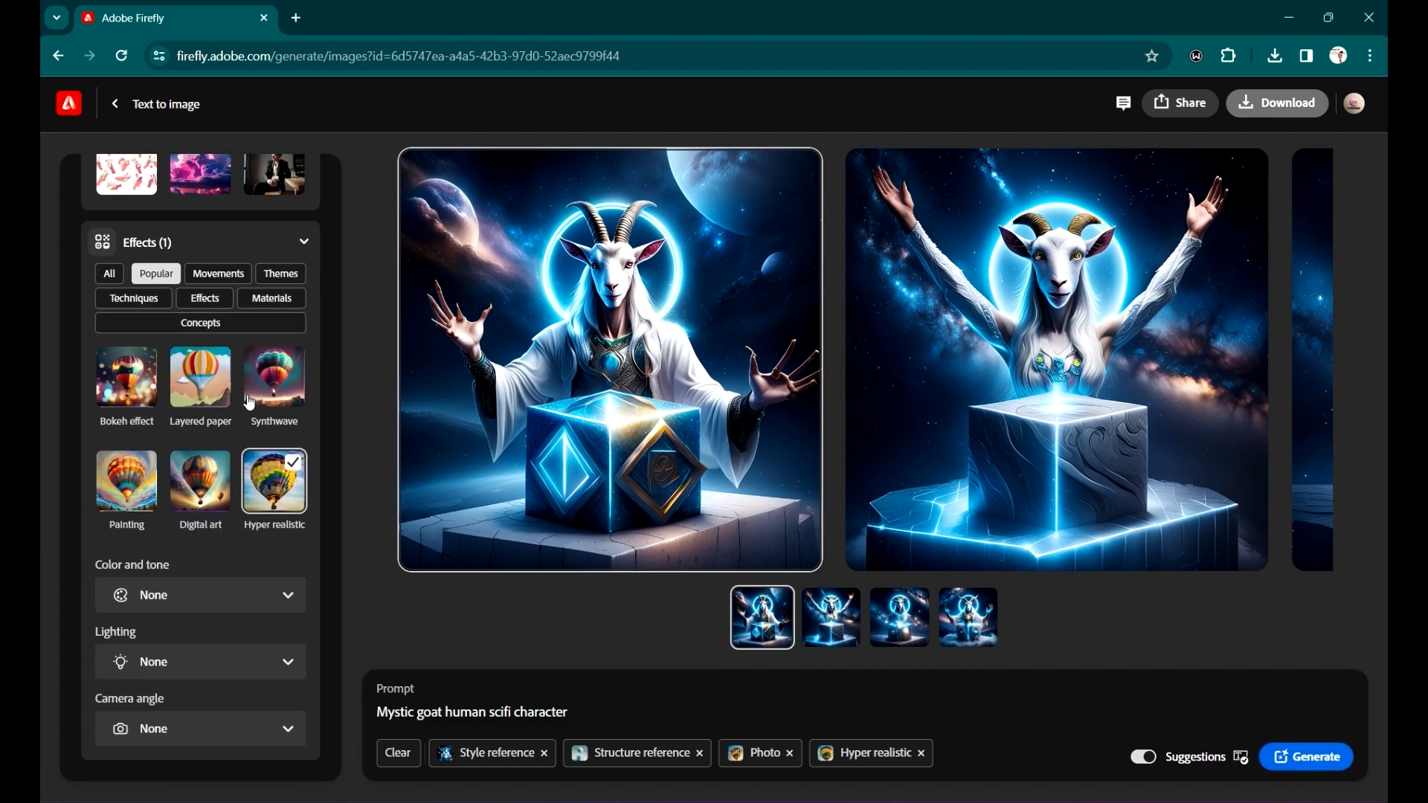
left_click(279, 608)
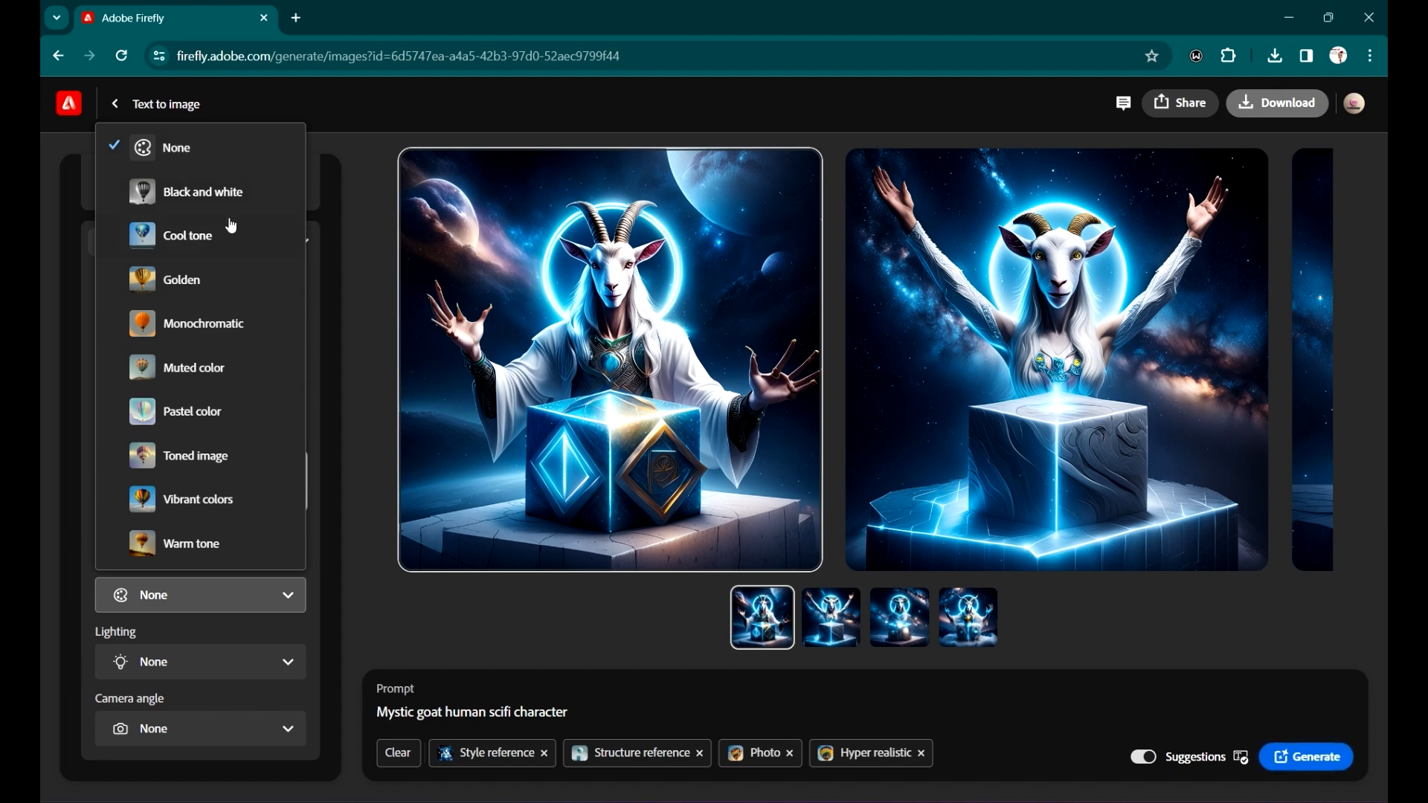
left_click(209, 284)
- Check the lighting options without choosing one, and set the camera angle to Closeup
left_click(225, 662)
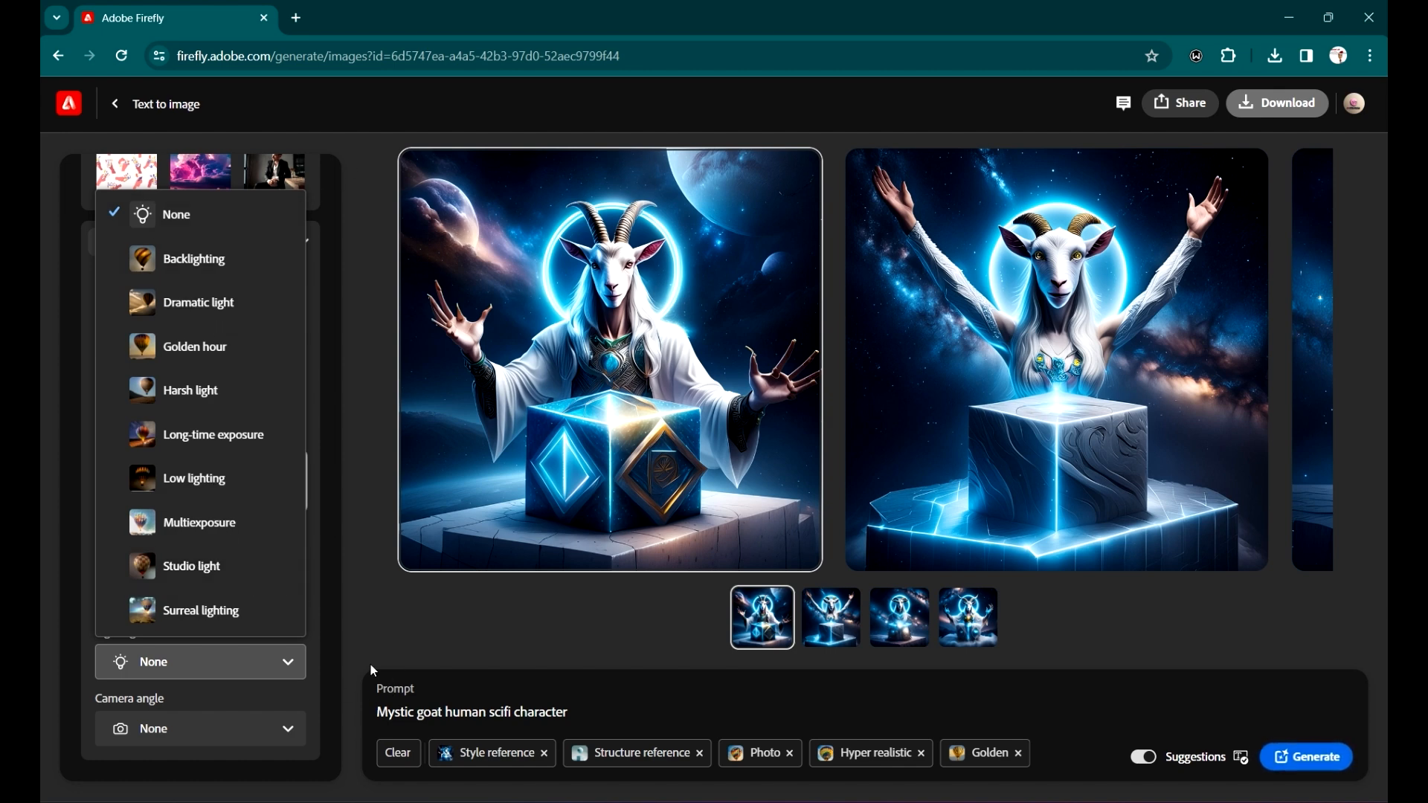
left_click(425, 629)
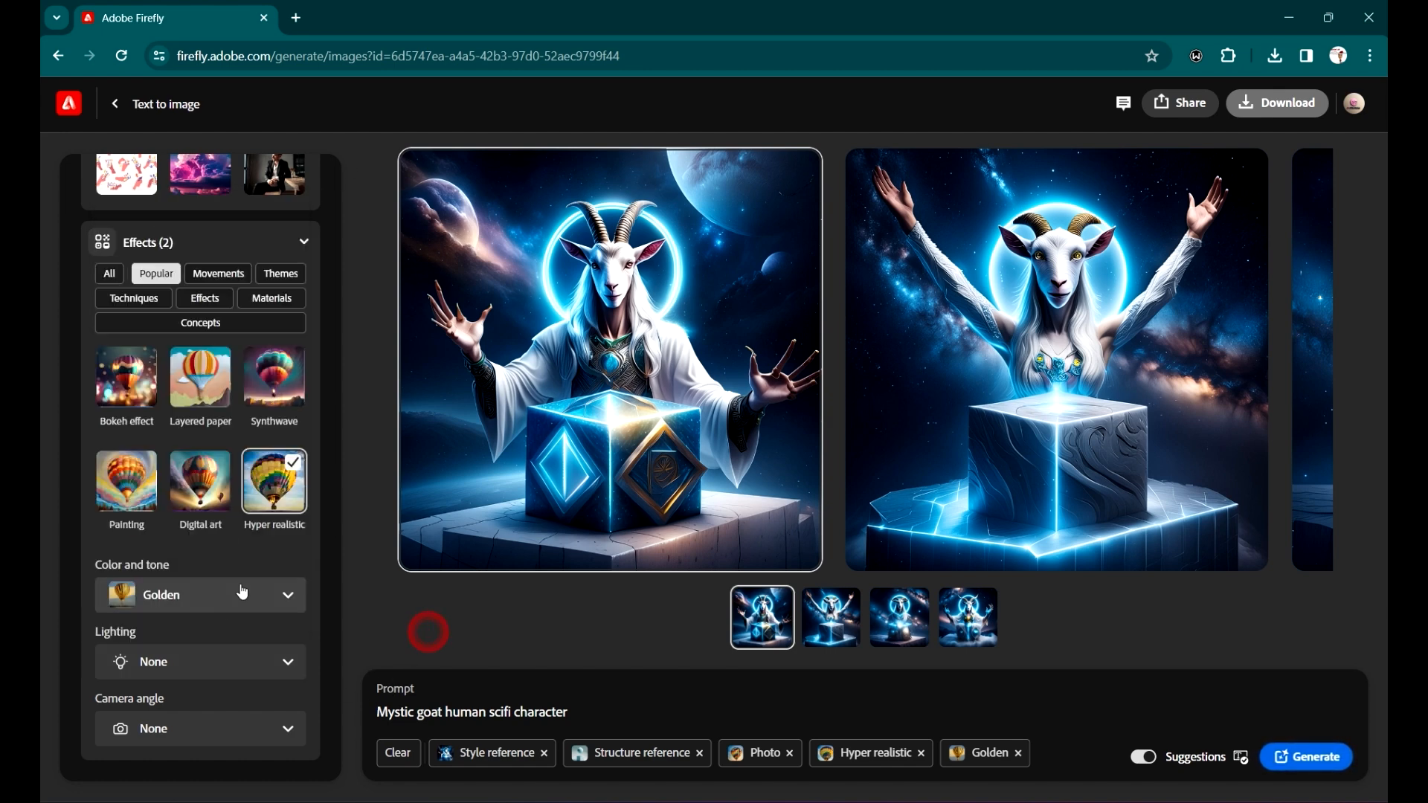
left_click(211, 726)
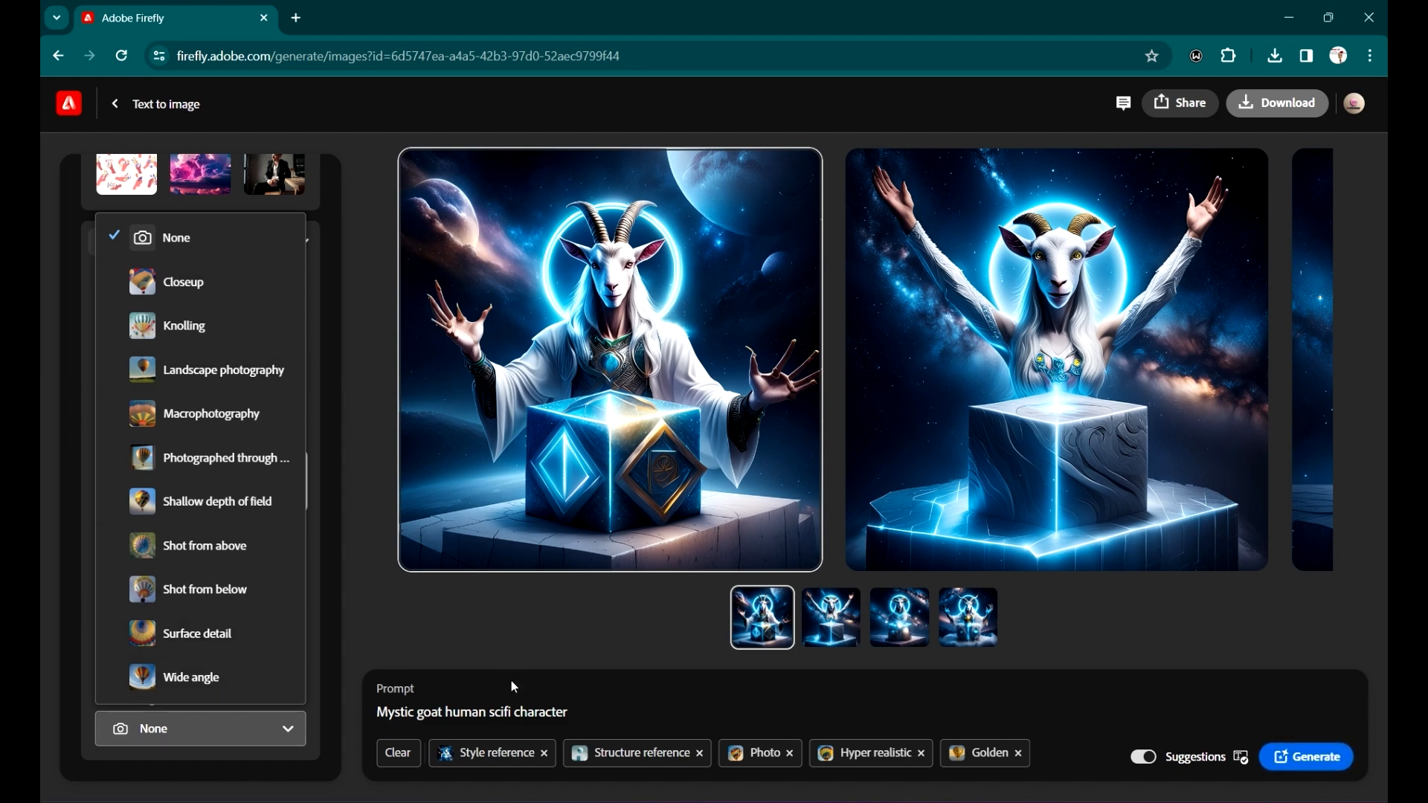
left_click(406, 618)
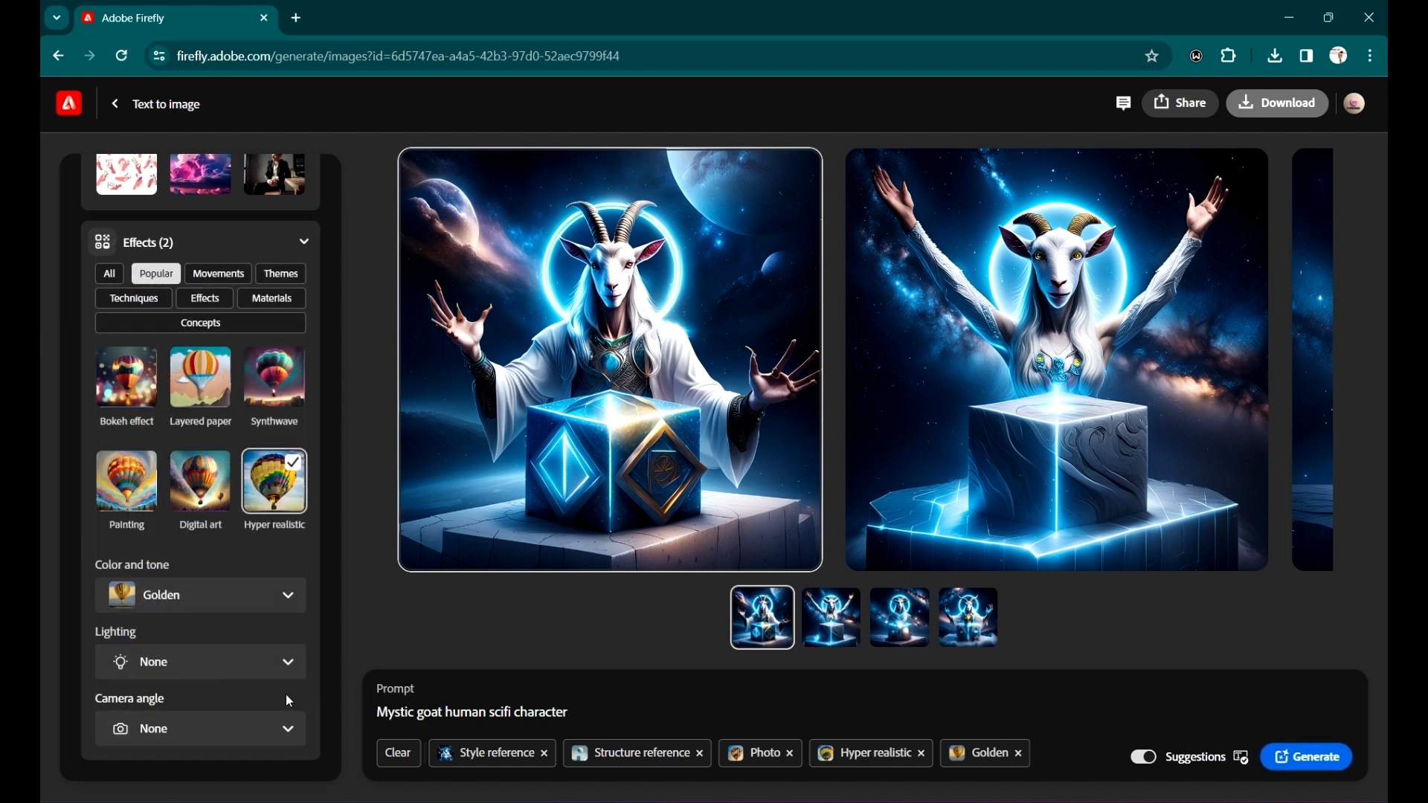
left_click(288, 748)
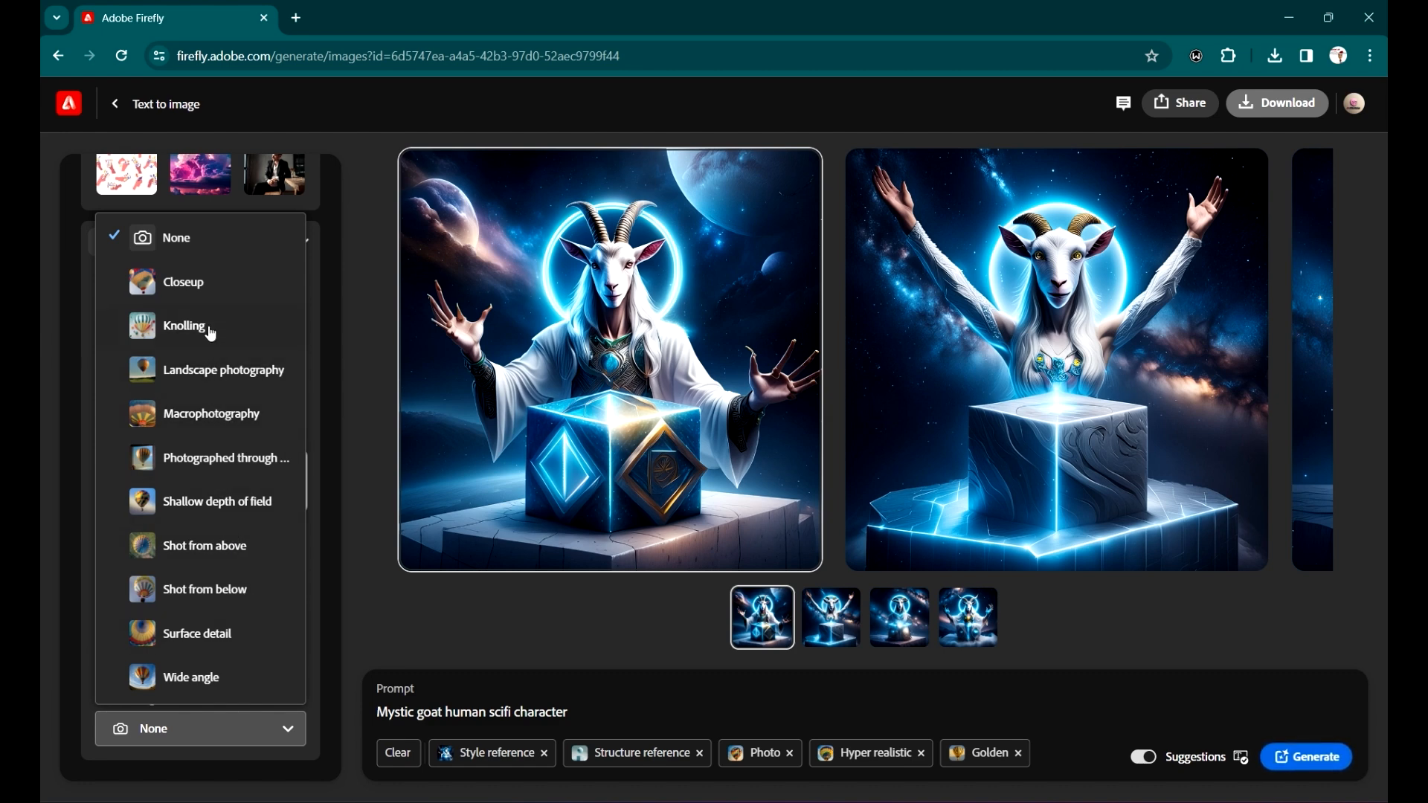
left_click(210, 286)
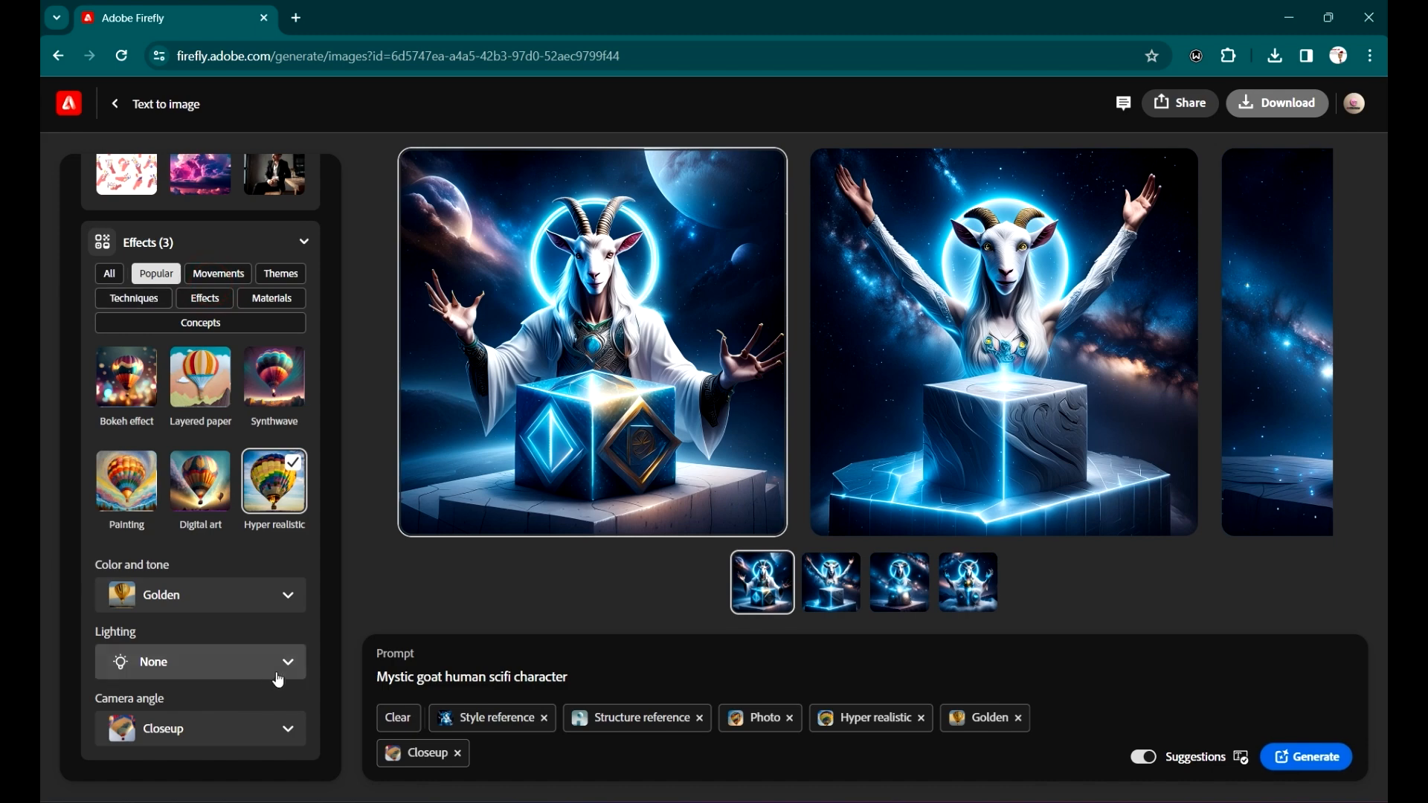
- Collapse the Structure and Styles settings and briefly check the photo options under Content Type
scroll(260, 680, "up", 7)
scroll(235, 502, "down", 5)
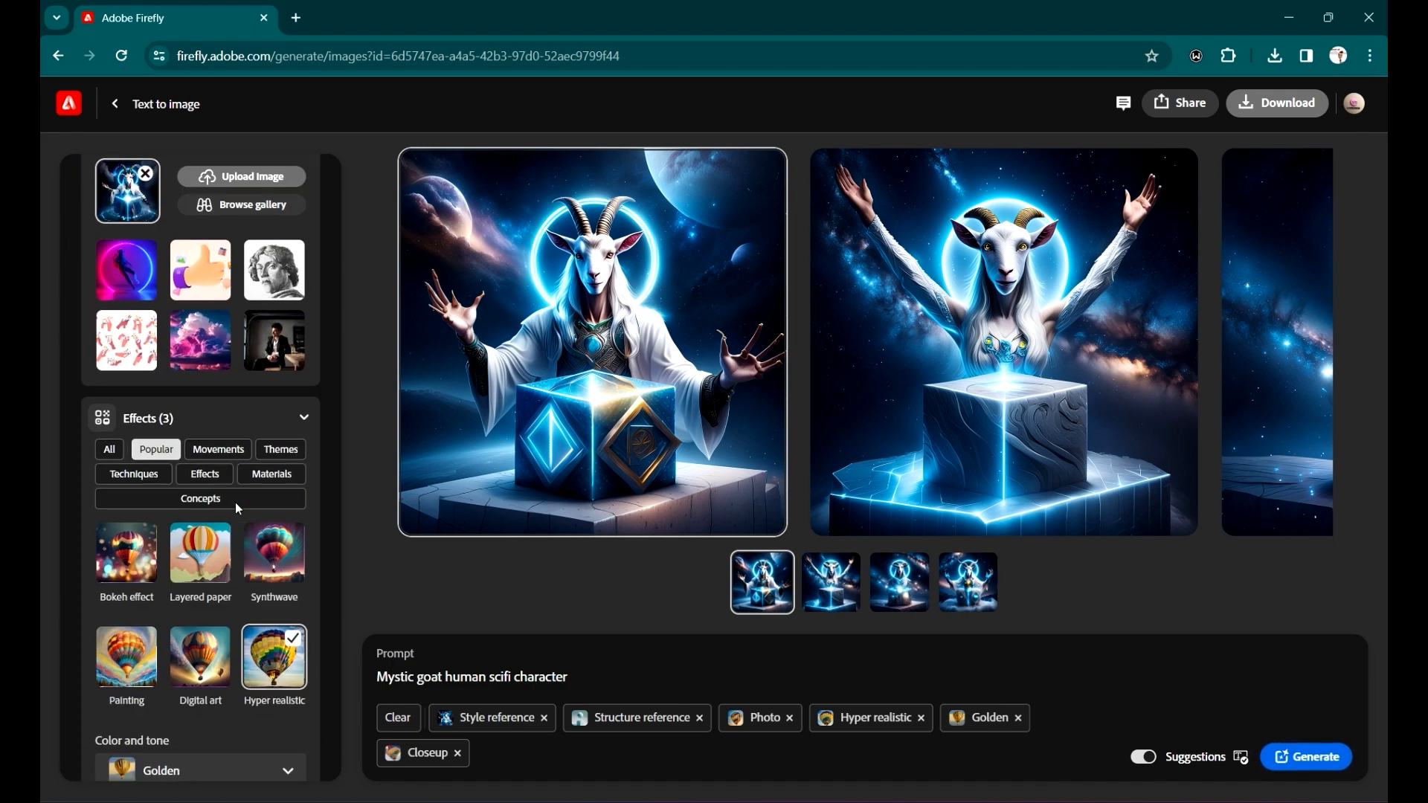
scroll(186, 446, "up", 12)
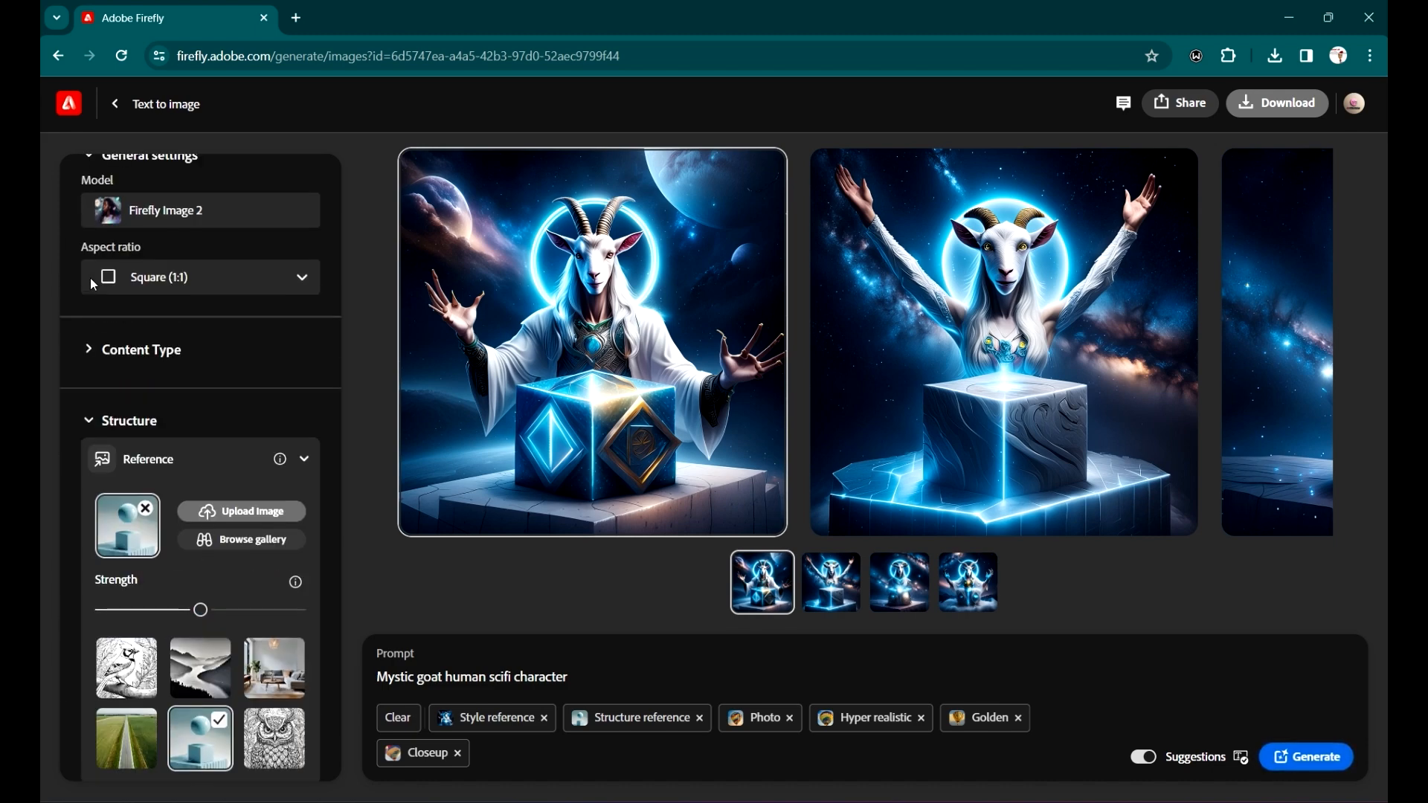
left_click(122, 427)
scroll(207, 456, "down", 1)
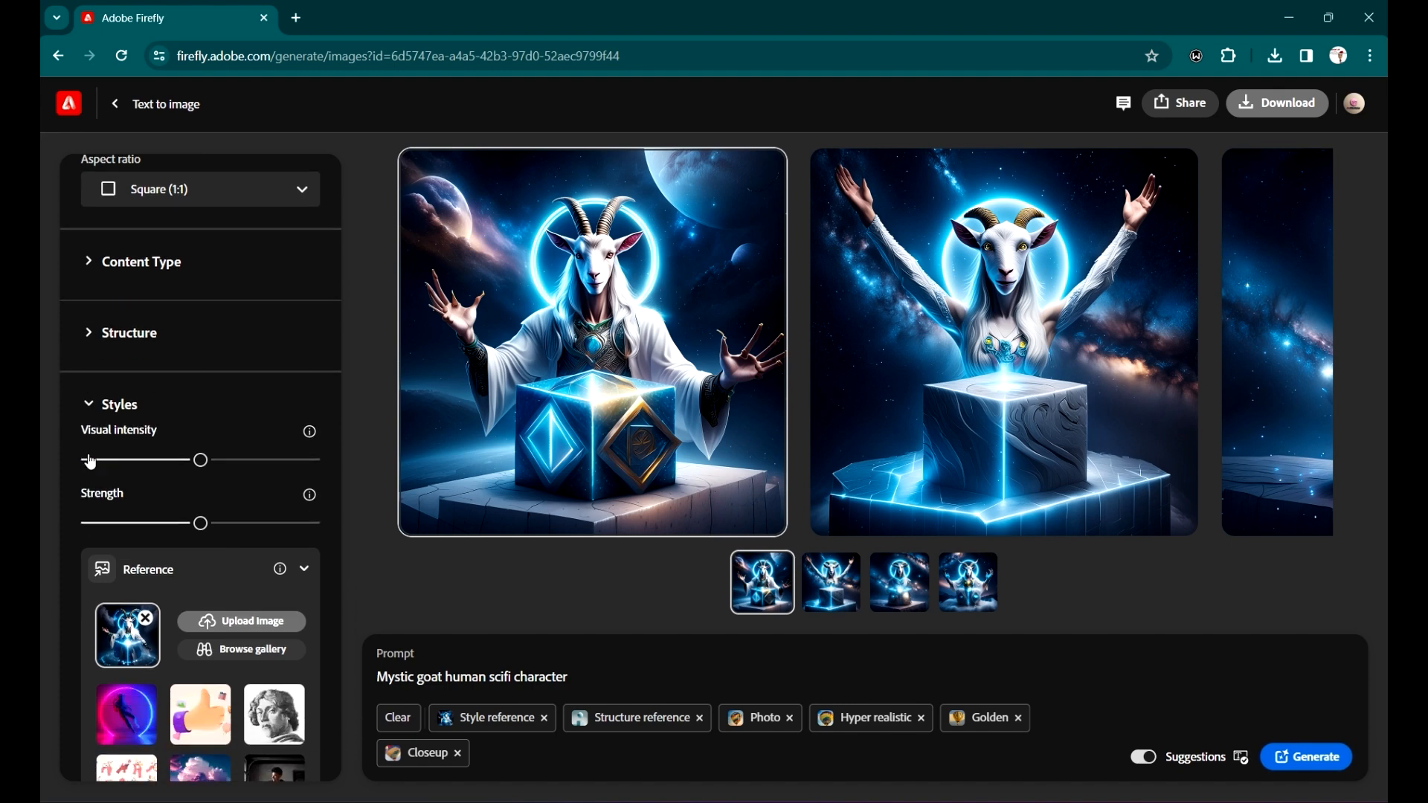
left_click(91, 406)
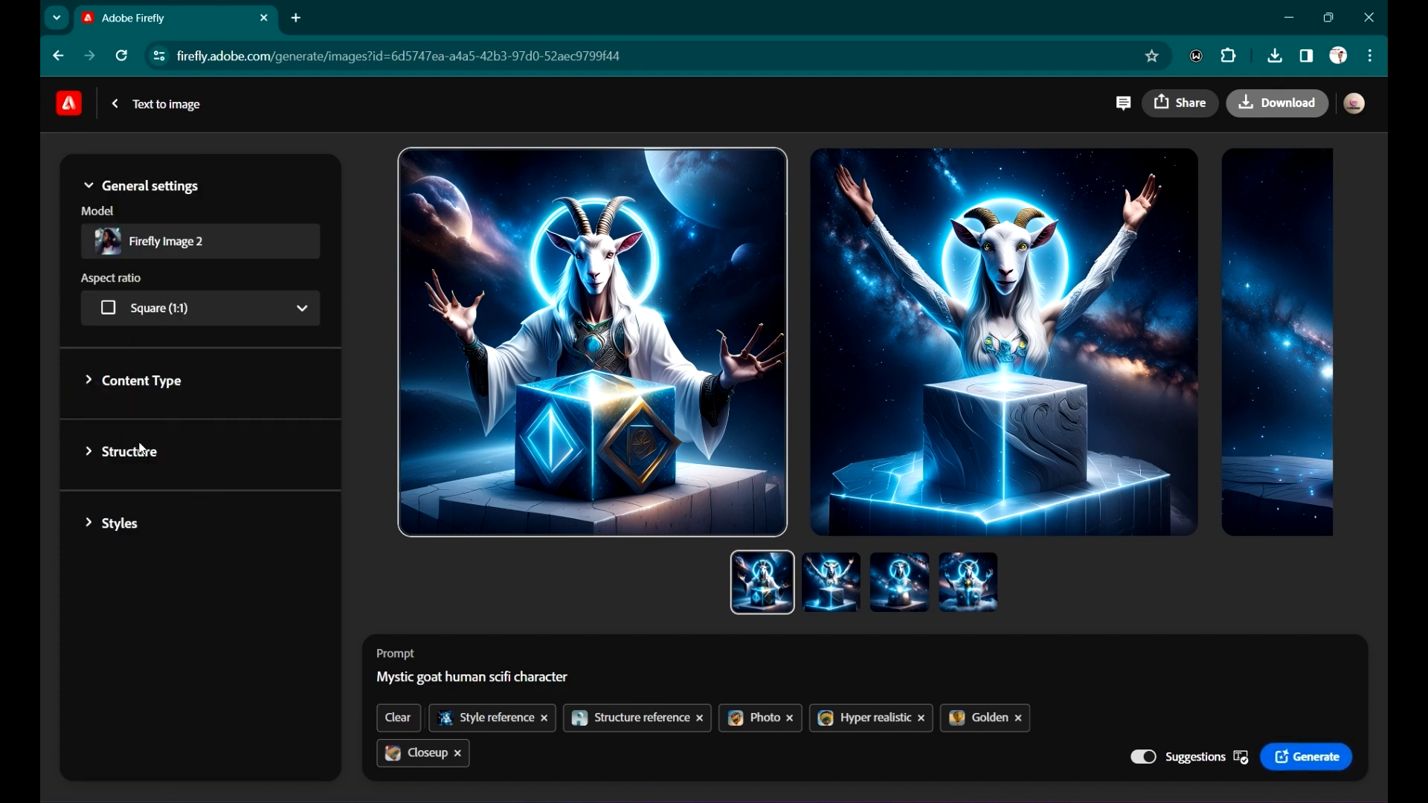
left_click(92, 388)
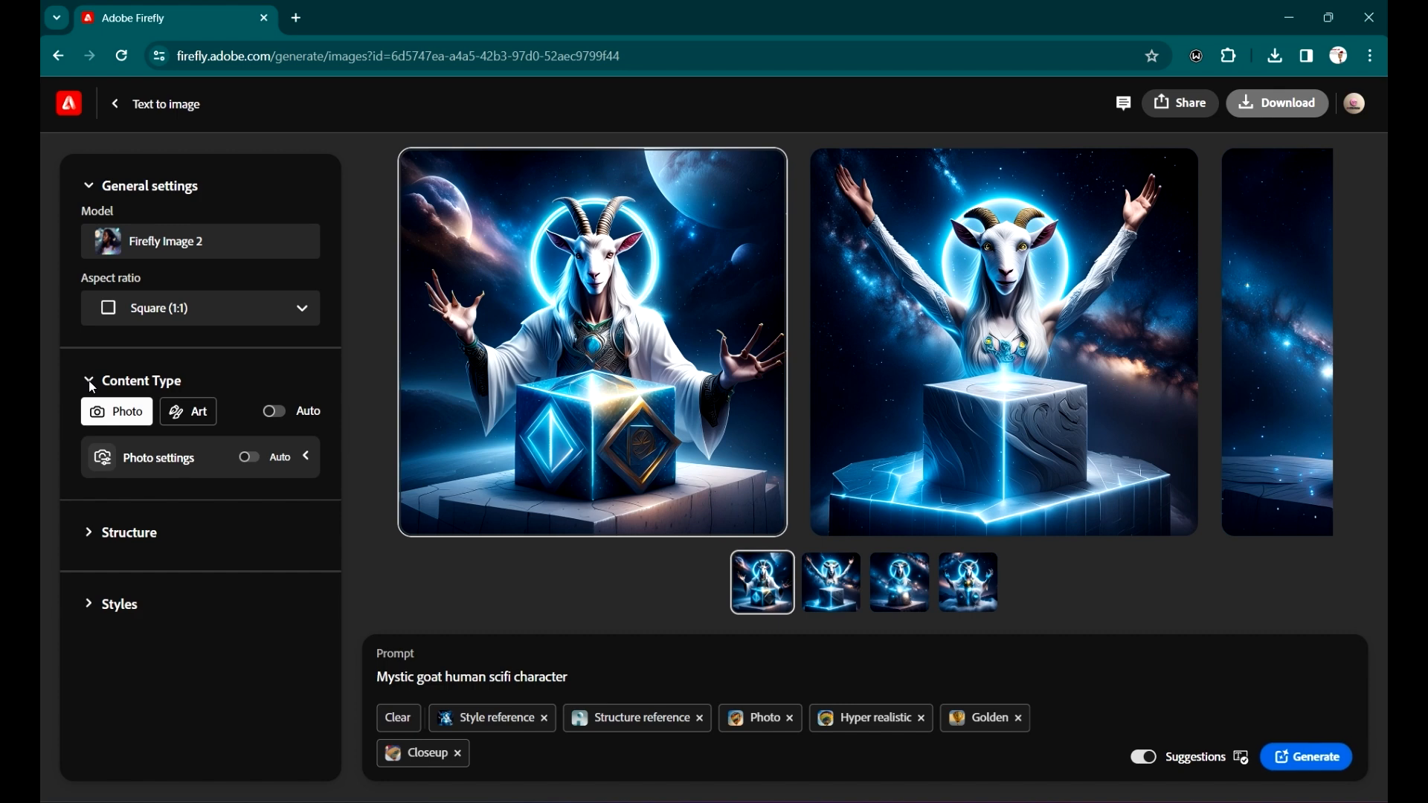
left_click(92, 387)
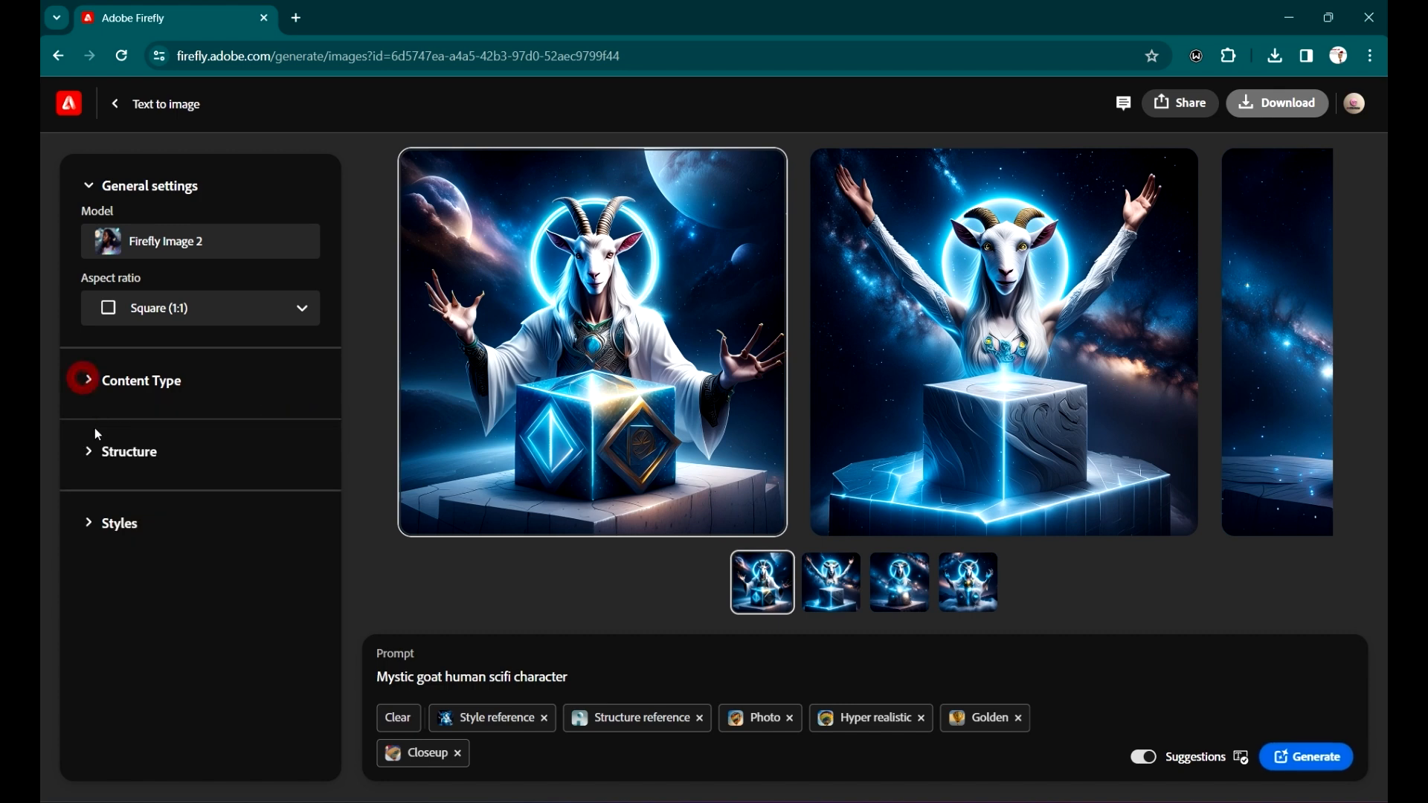
- Expand the Styles settings again and review visual intensity, strength, the style reference, and the chosen effects, tone and camera angle
left_click(93, 521)
left_click(90, 519)
left_click(90, 519)
scroll(132, 506, "down", 3)
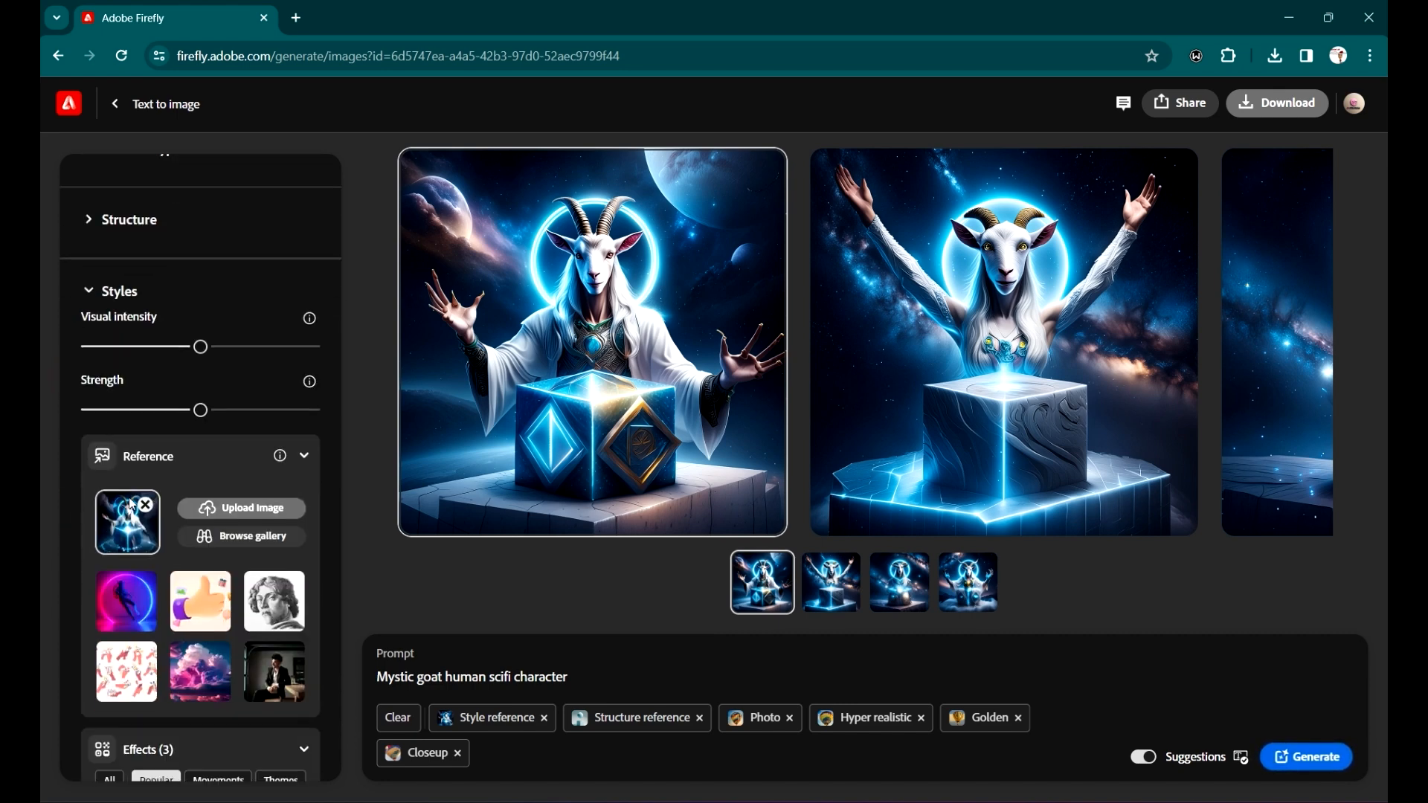
scroll(132, 506, "down", 1)
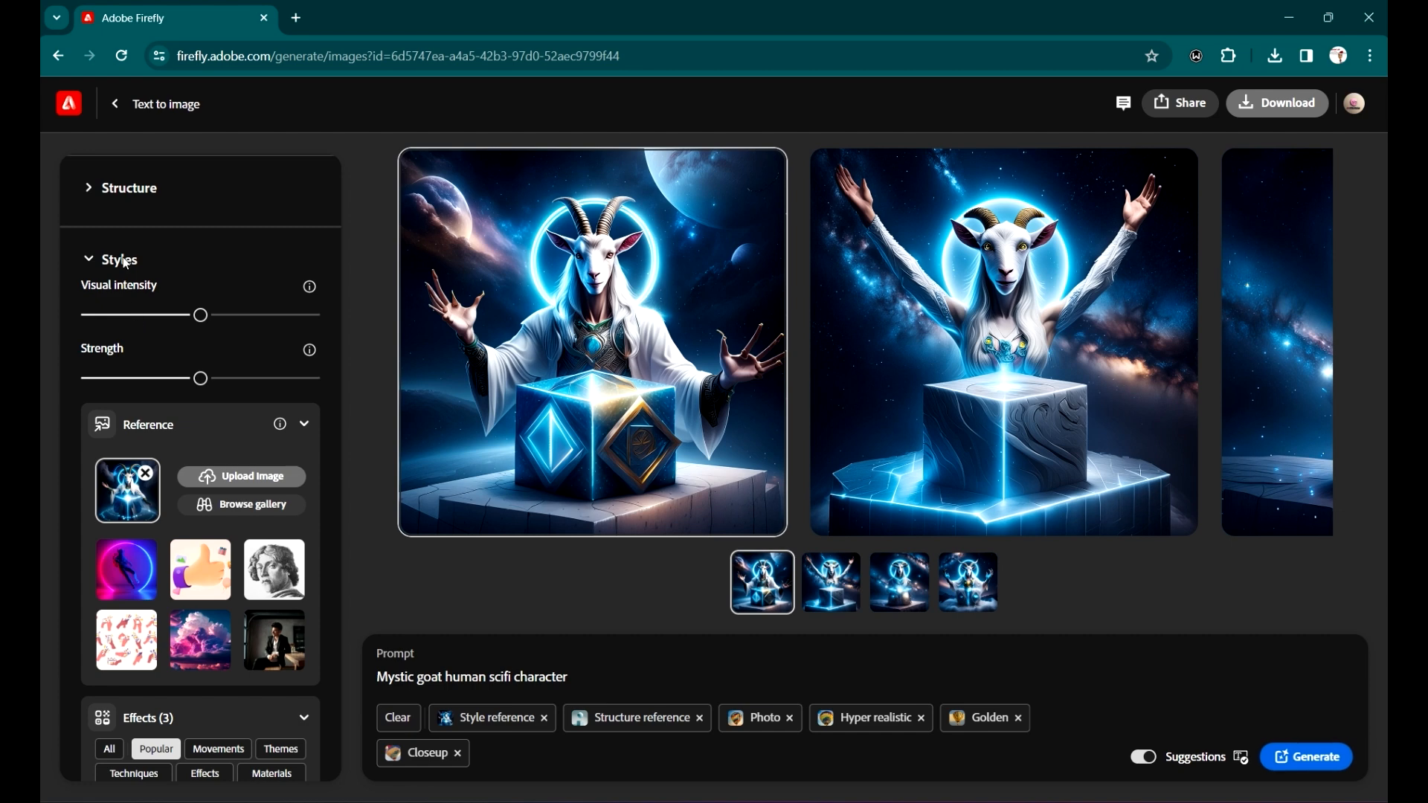
scroll(201, 447, "down", 5)
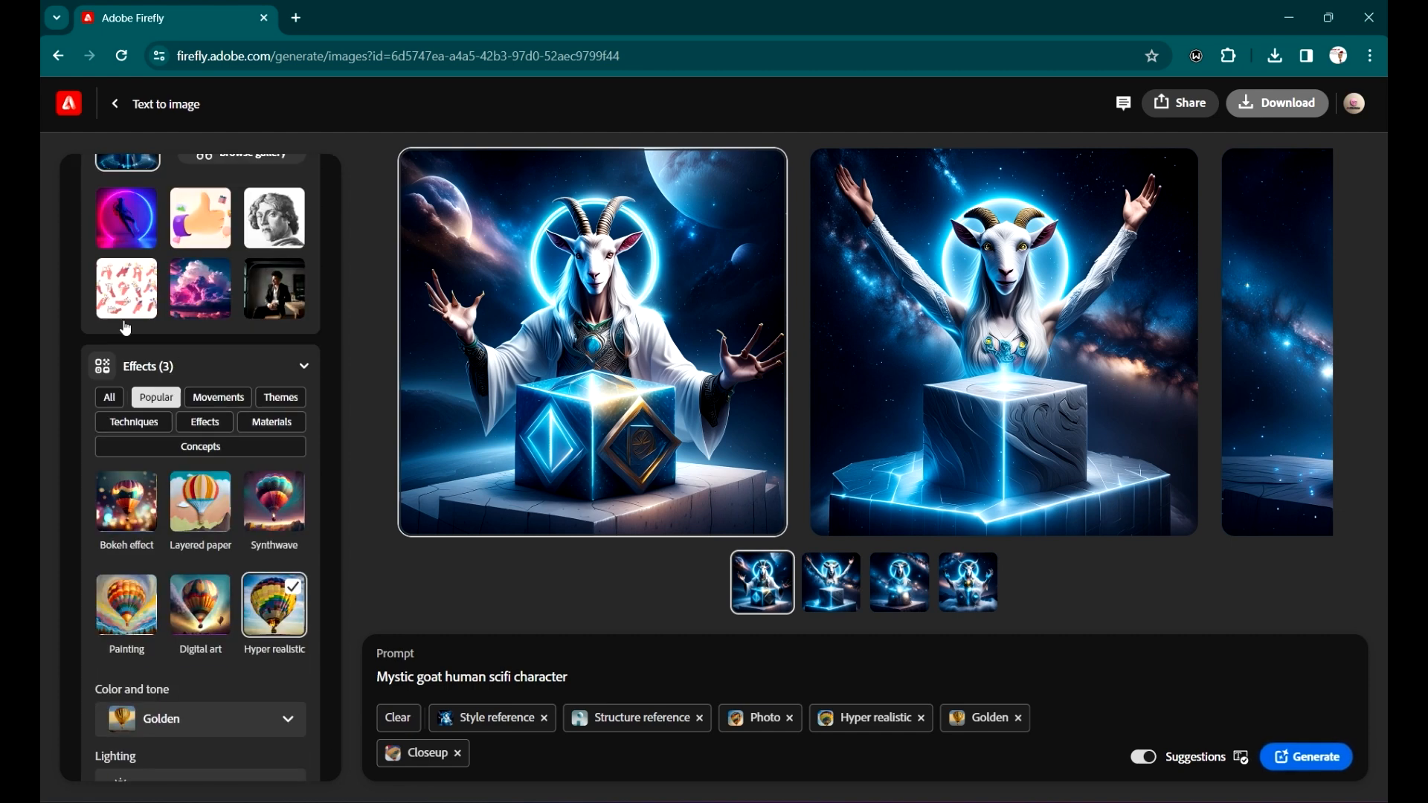
scroll(127, 341, "down", 2)
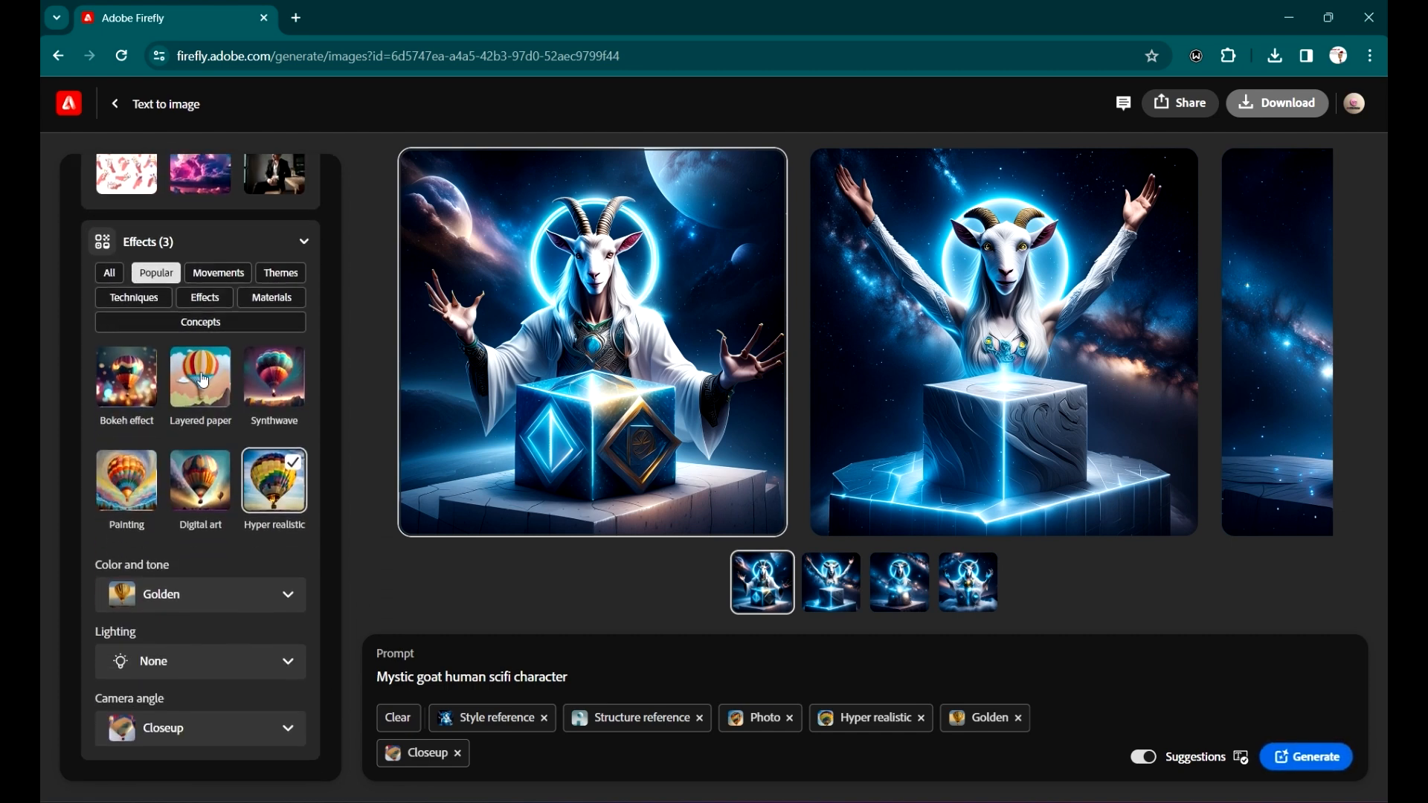
scroll(158, 369, "up", 1)
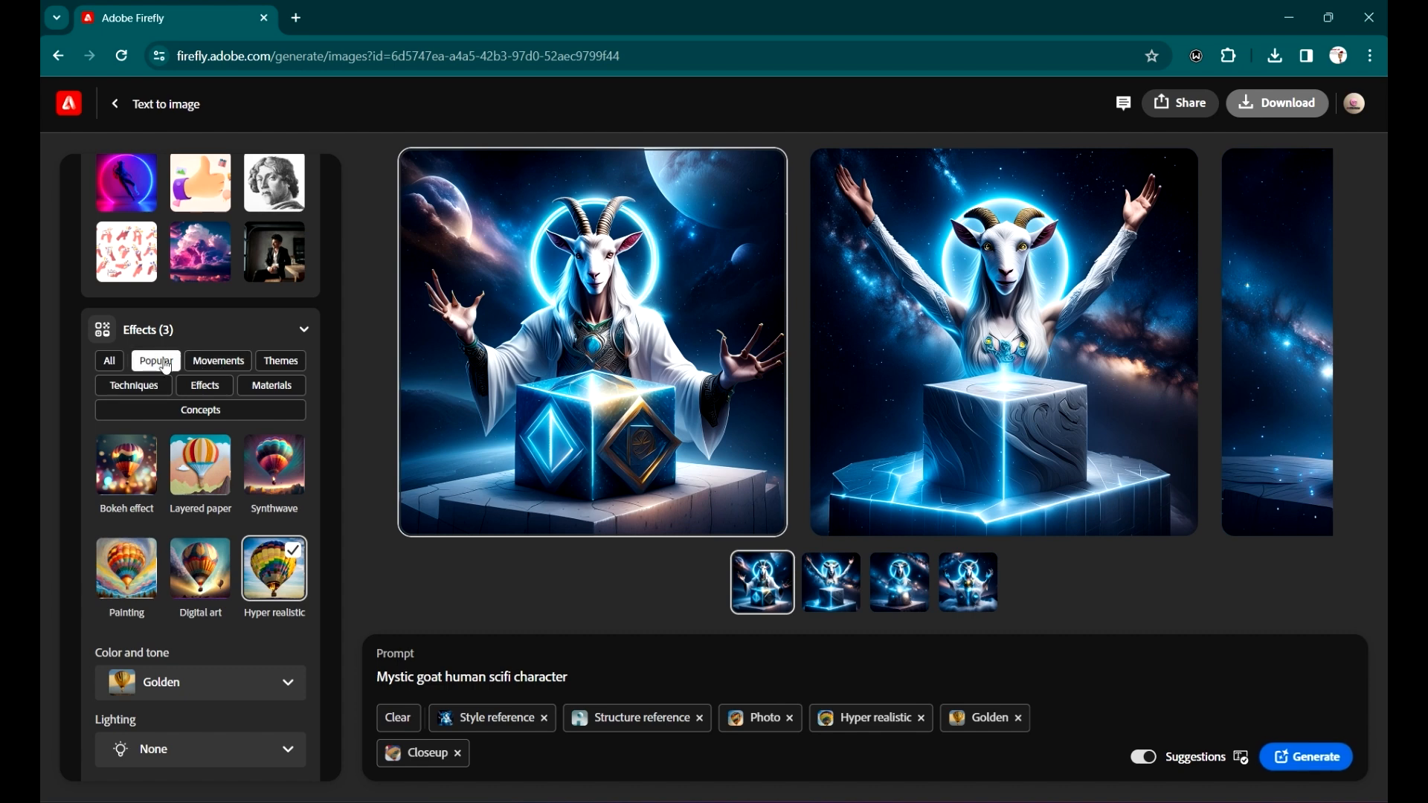
- Apply the Maximalism effect from the Movements category and generate the images again
left_click(210, 368)
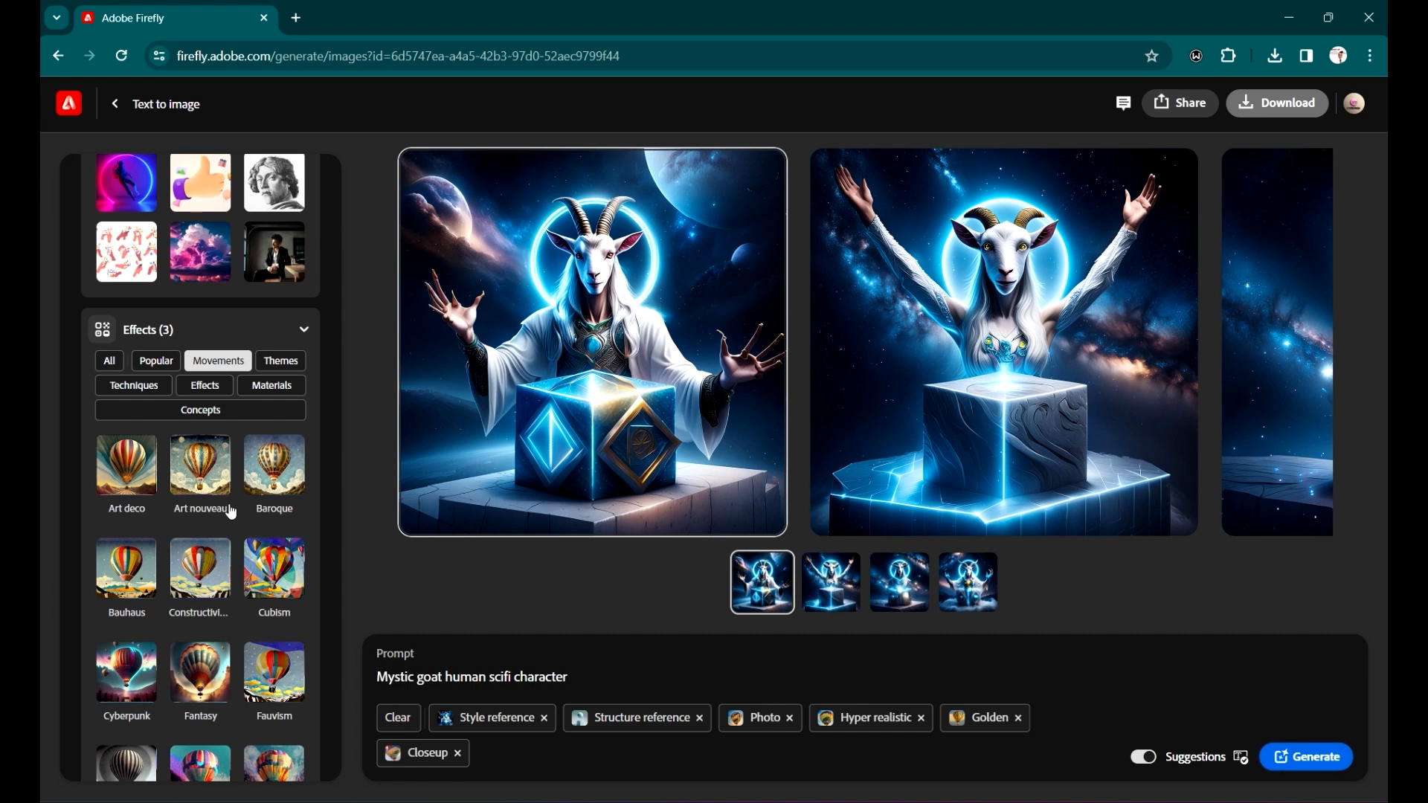
scroll(190, 549, "down", 1)
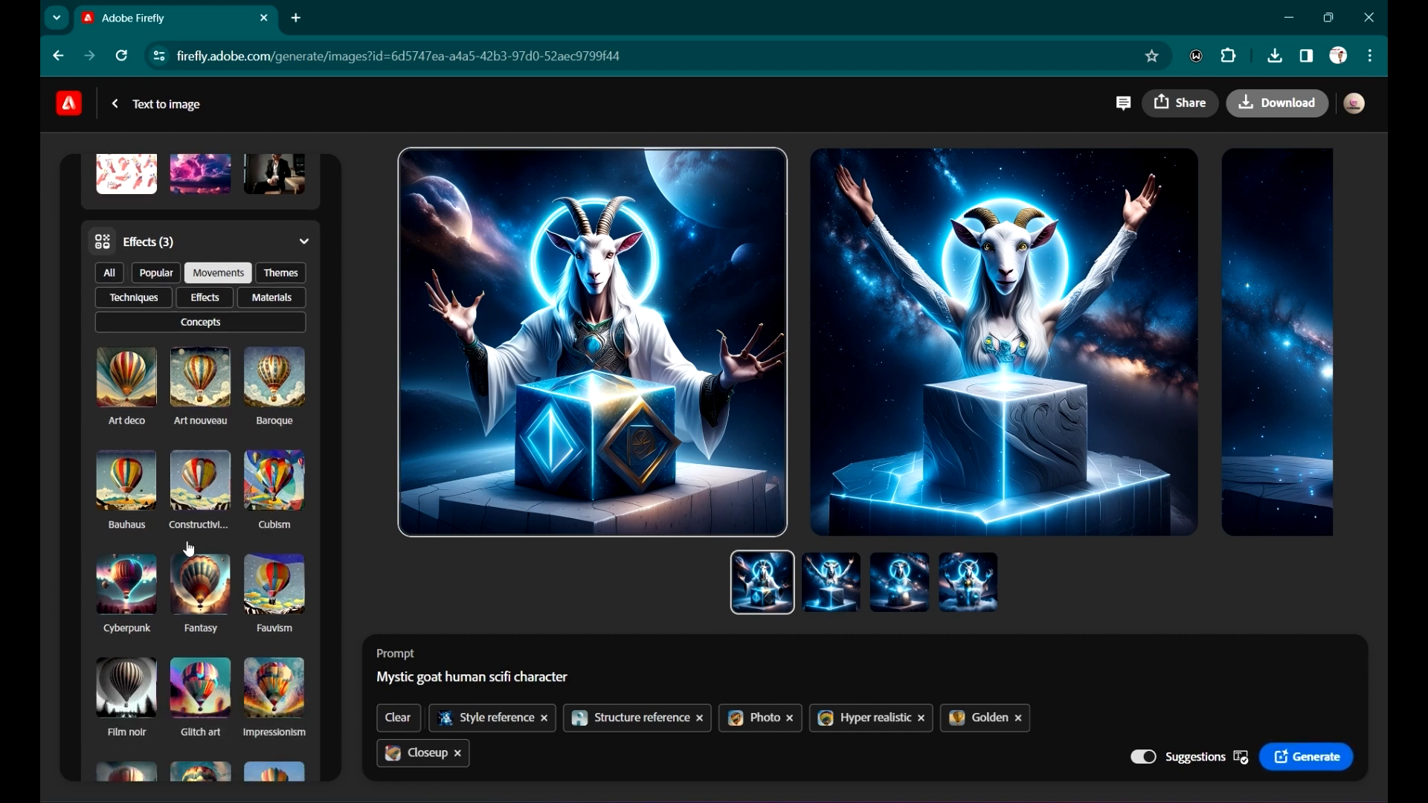
scroll(245, 624, "down", 3)
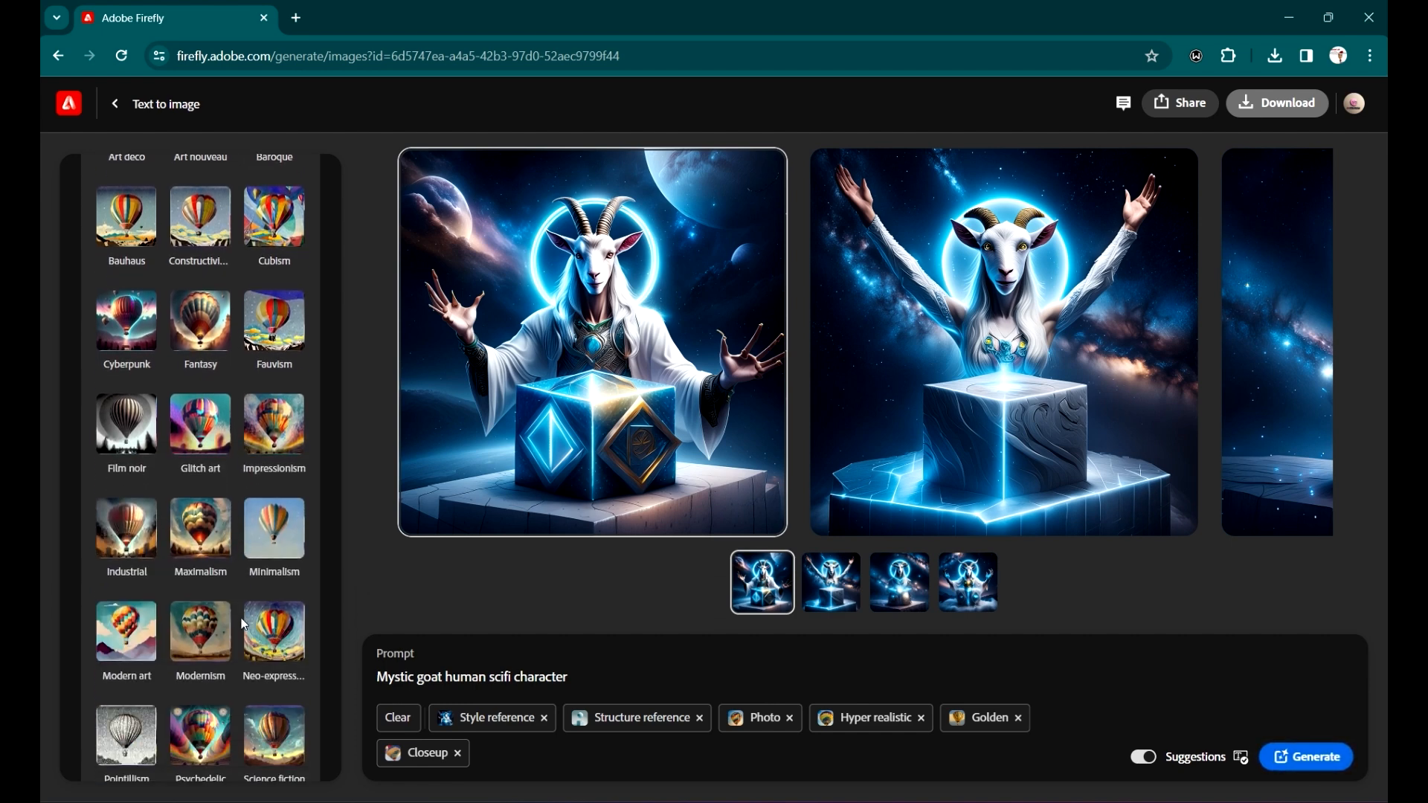
scroll(266, 536, "down", 2)
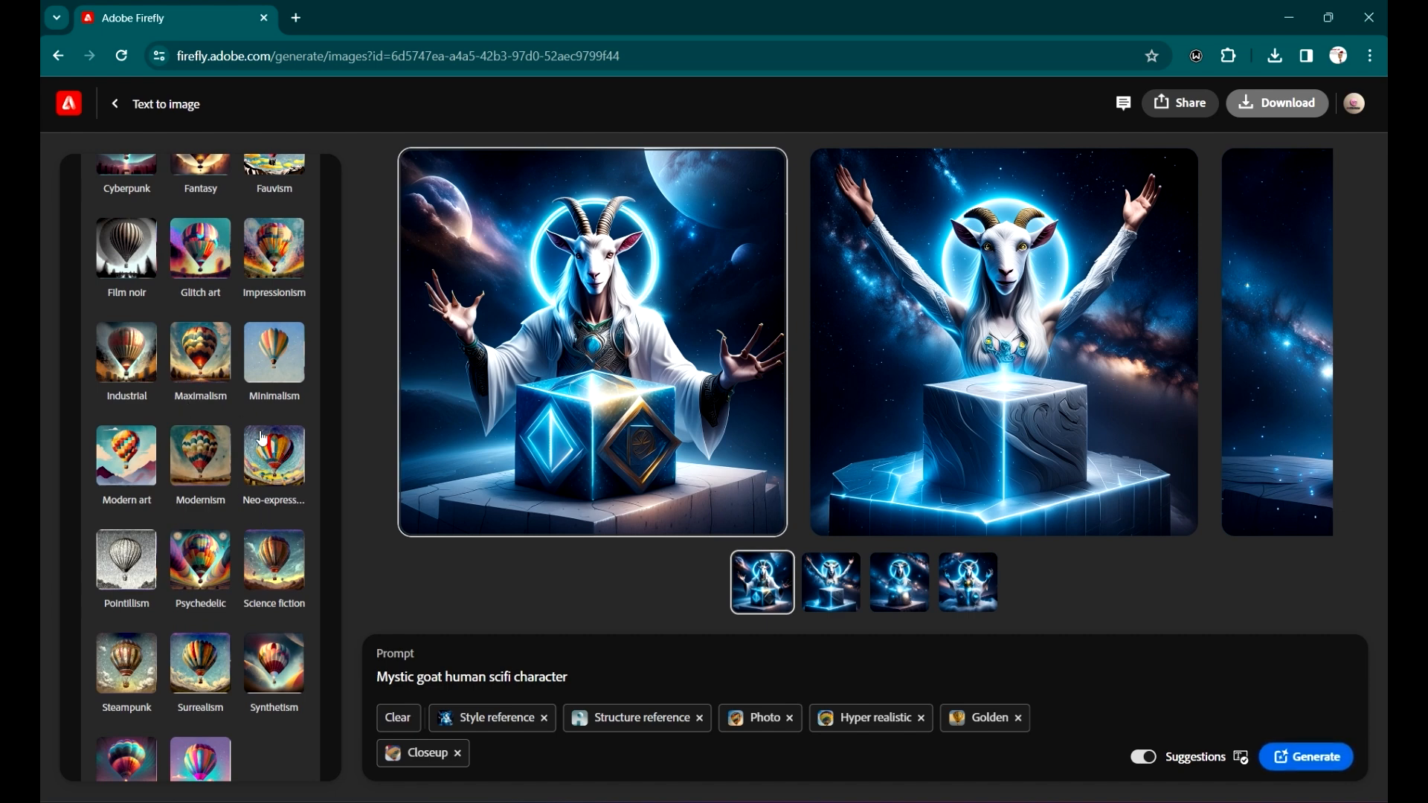
left_click(209, 365)
scroll(224, 424, "down", 1)
scroll(223, 424, "up", 2)
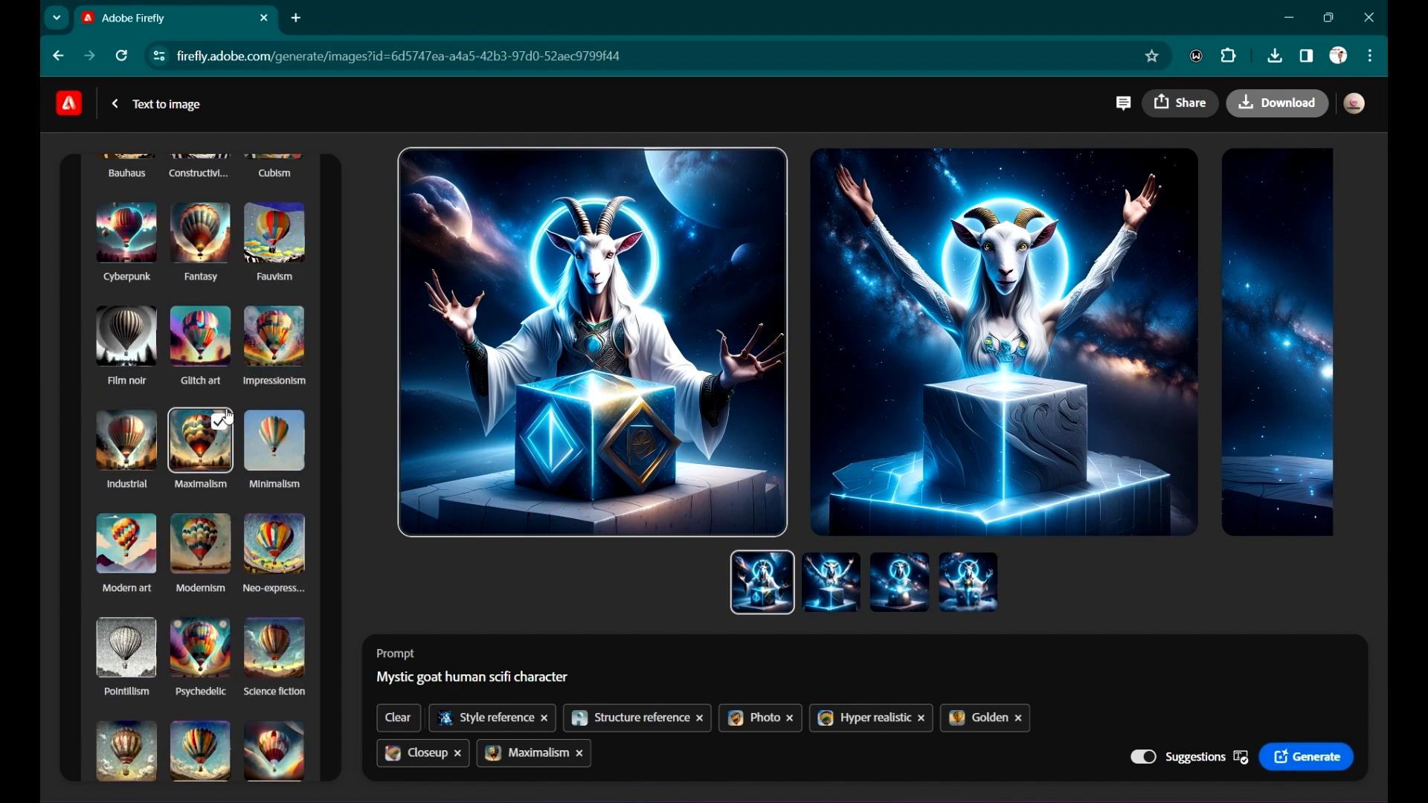
scroll(223, 424, "down", 1)
left_click(1322, 766)
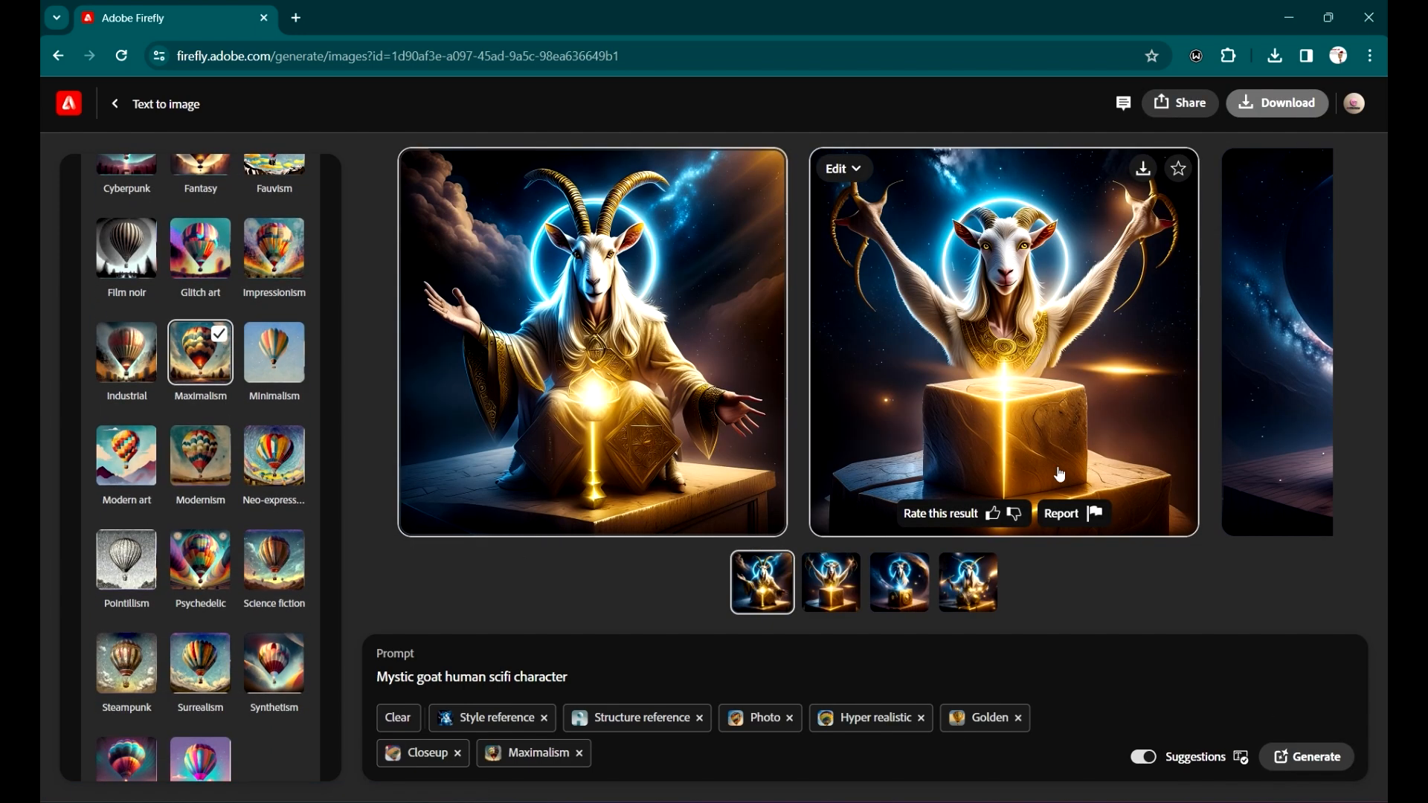
- Examine the four newly generated goat images enlarged, going through the whole set twice, and return to the overview
left_click(599, 334)
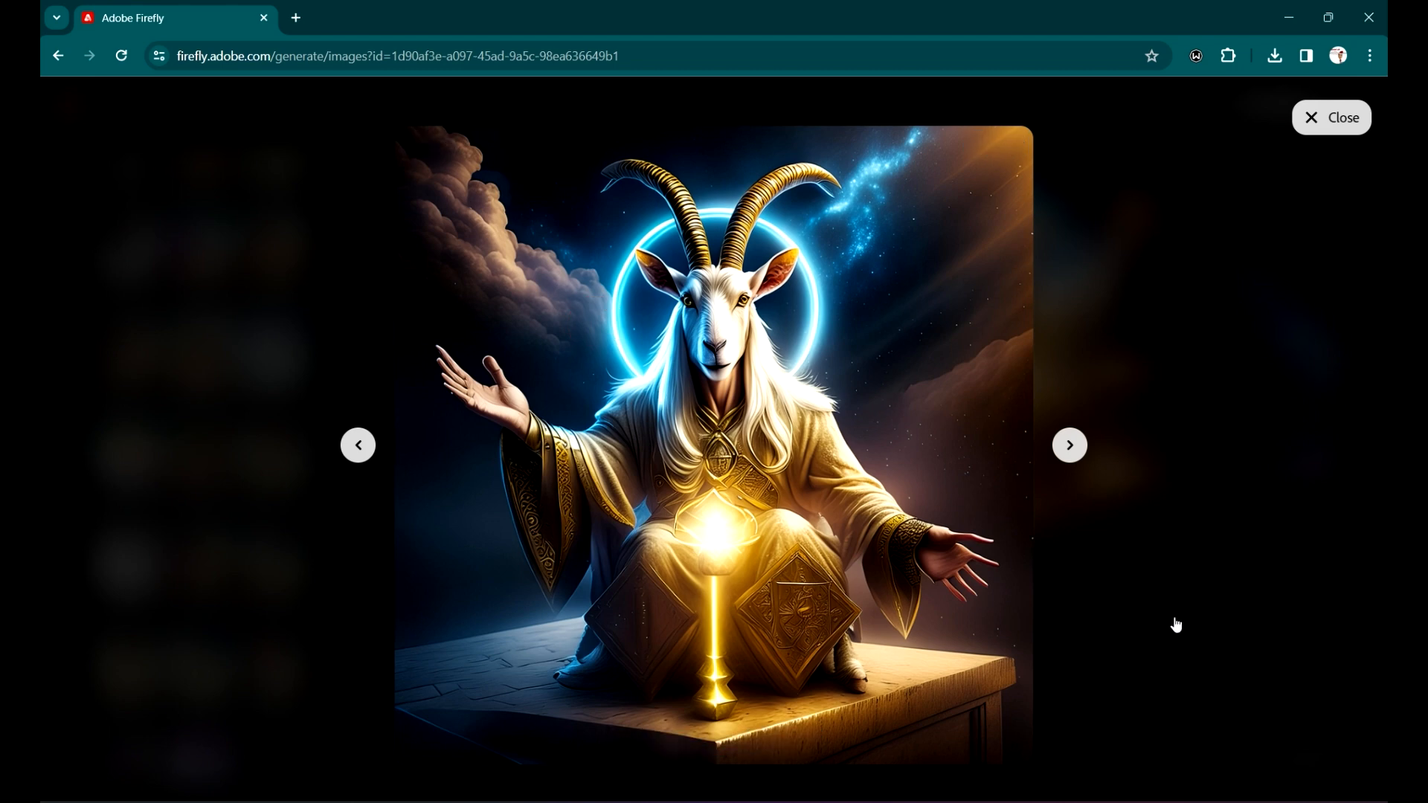
left_click(1073, 447)
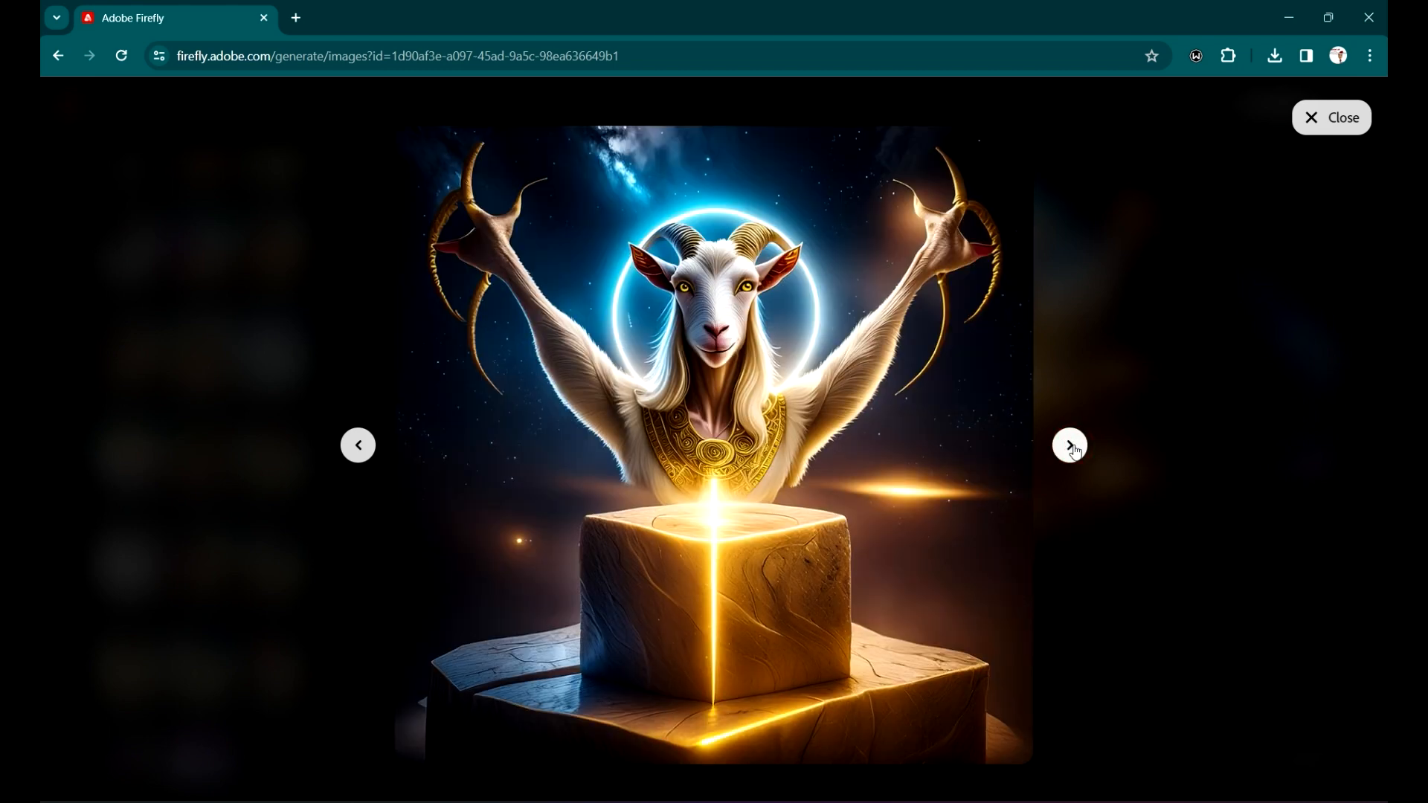
left_click(1071, 446)
left_click(1069, 445)
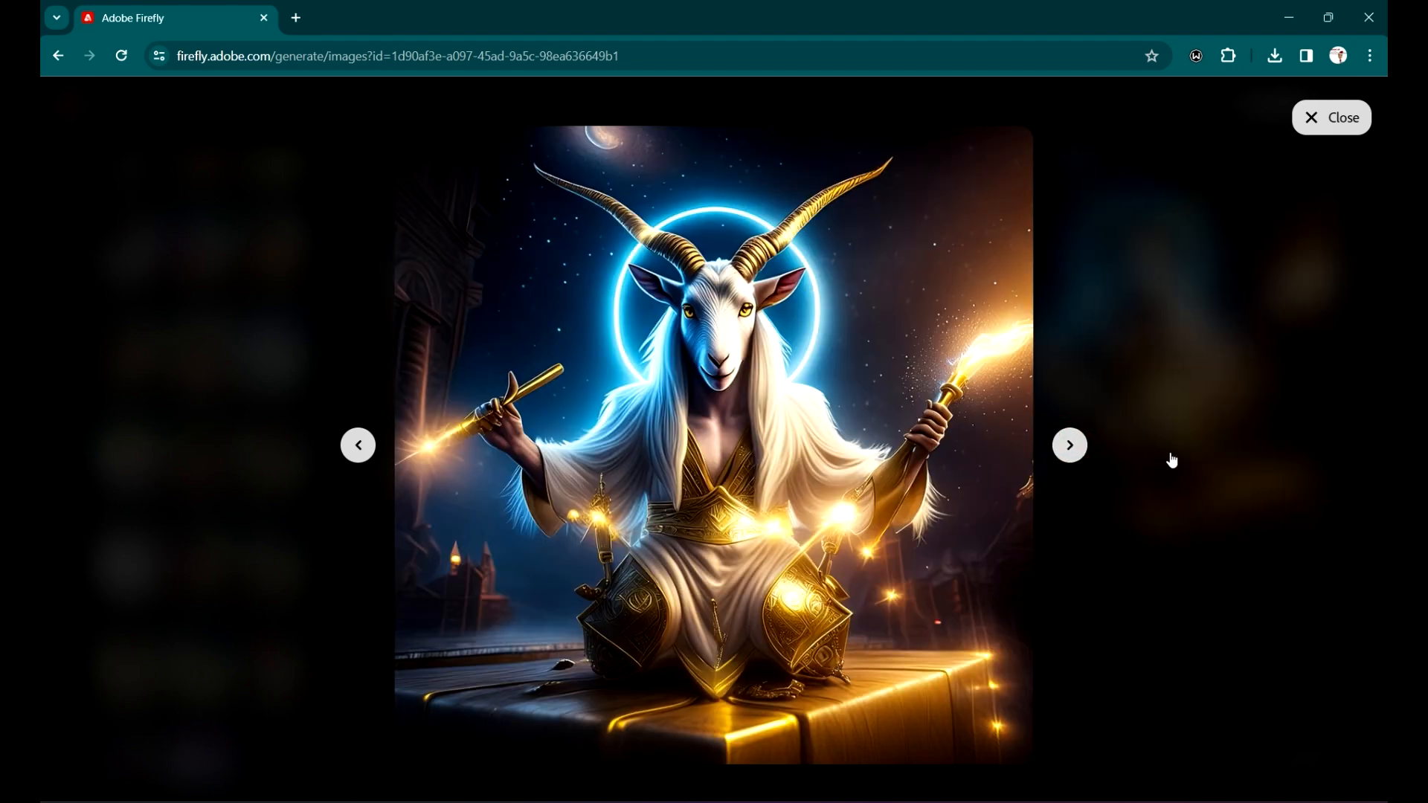
left_click(1072, 455)
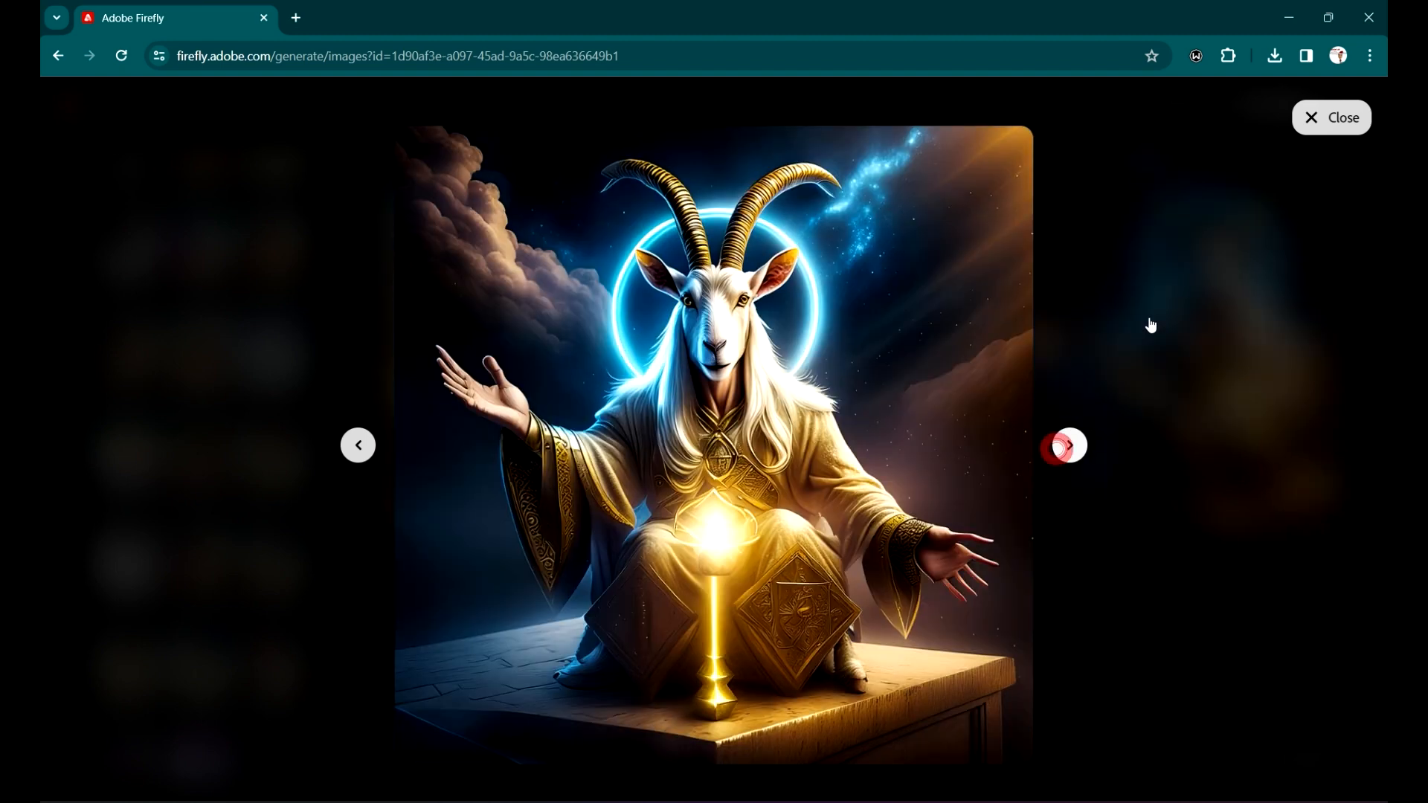
left_click(1326, 120)
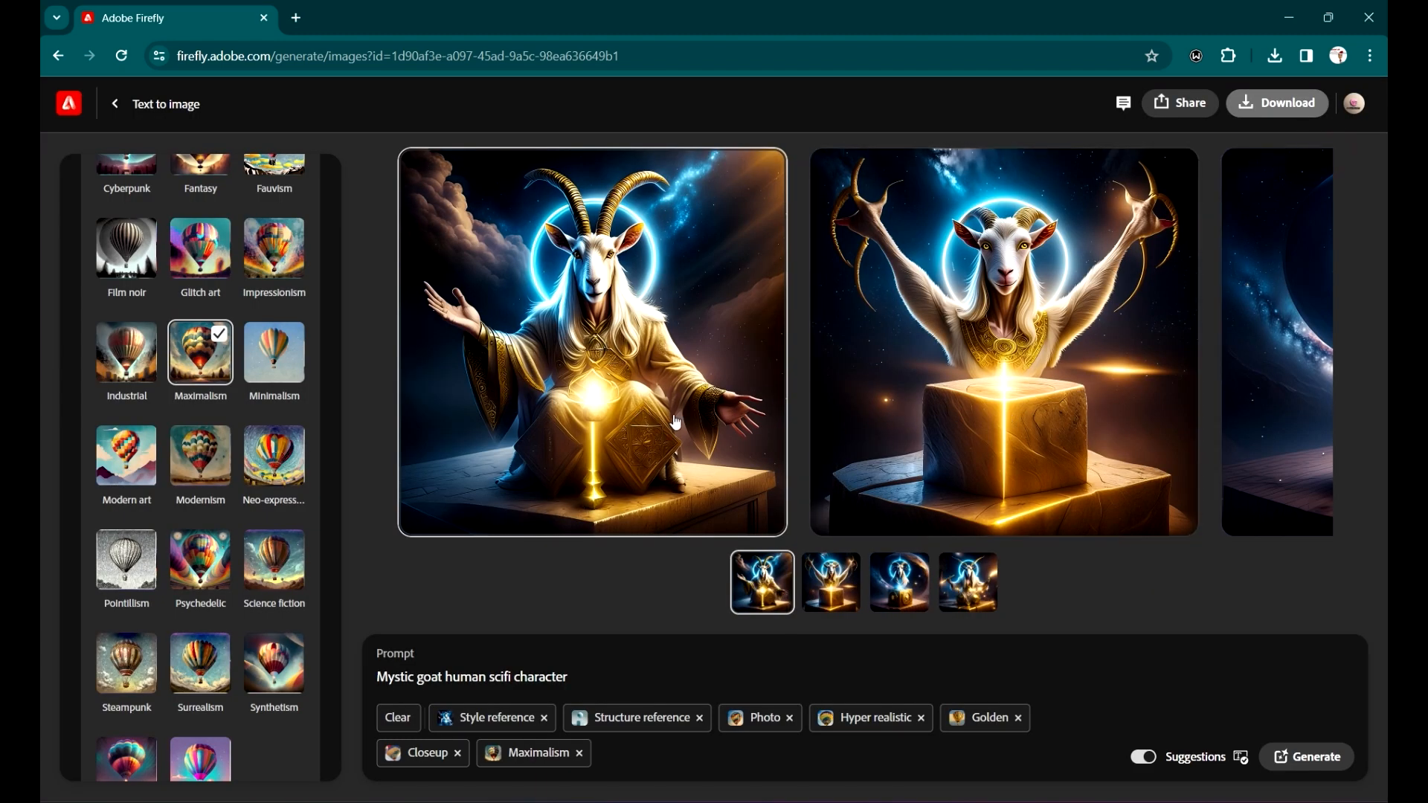
left_click(612, 356)
left_click(1070, 446)
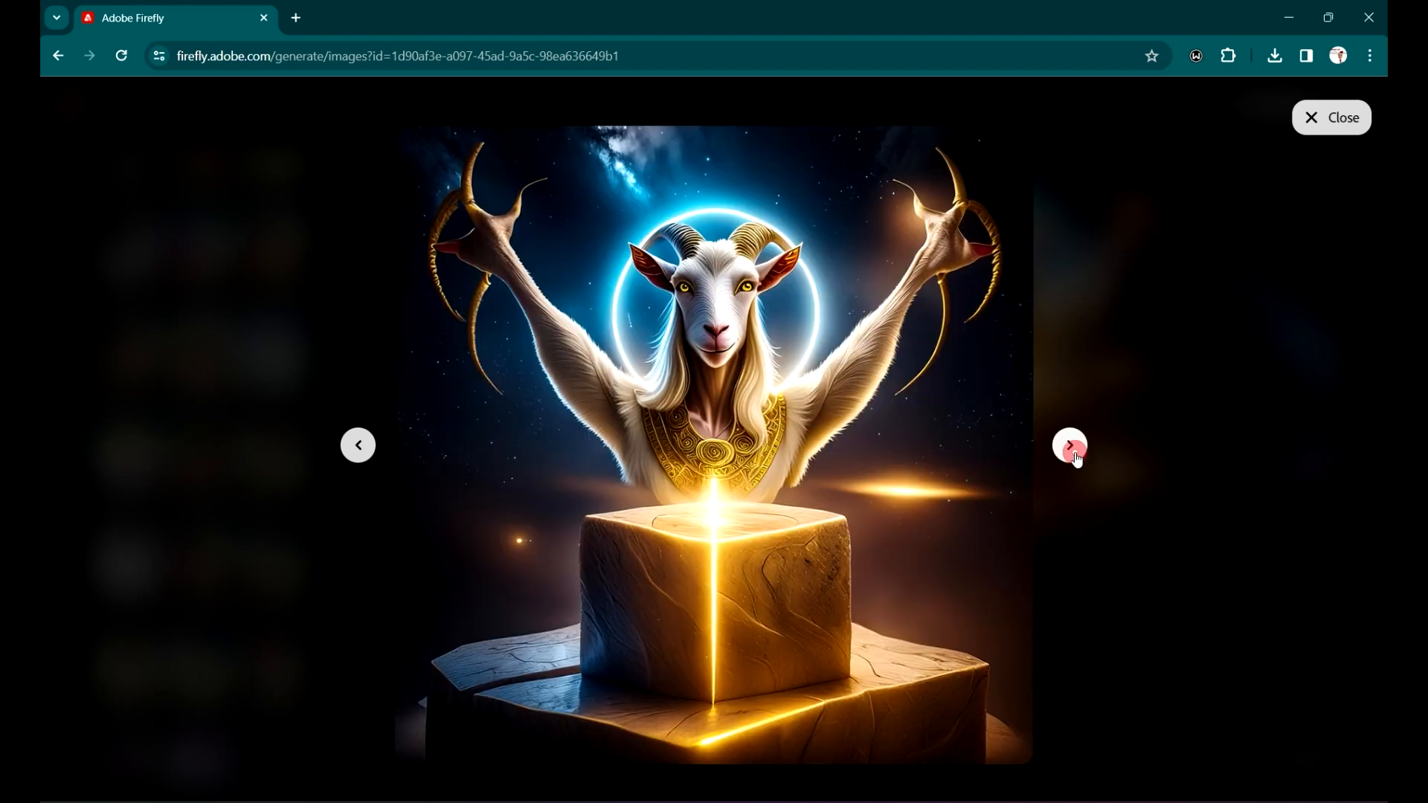
left_click(1070, 446)
left_click(1070, 446)
left_click(1071, 446)
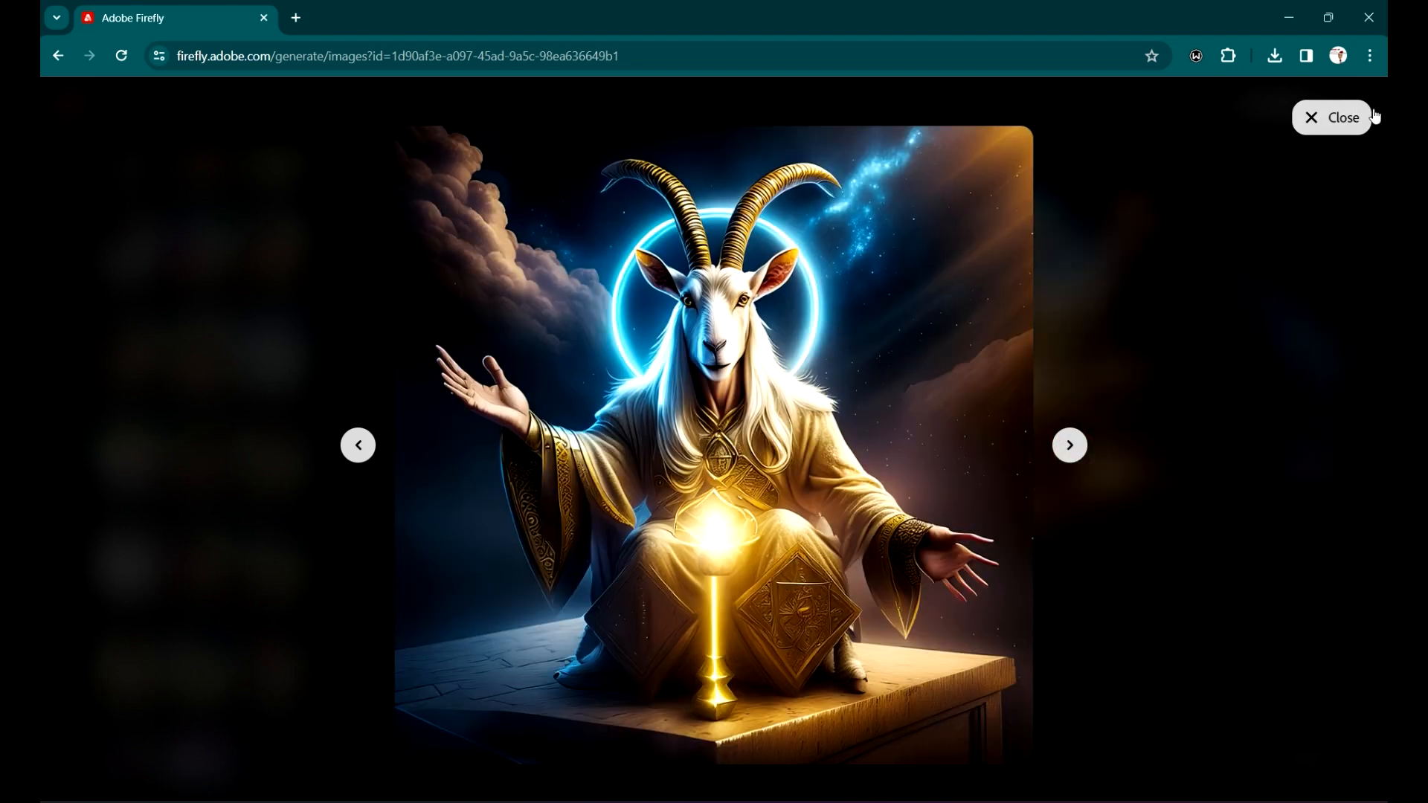
left_click(1320, 118)
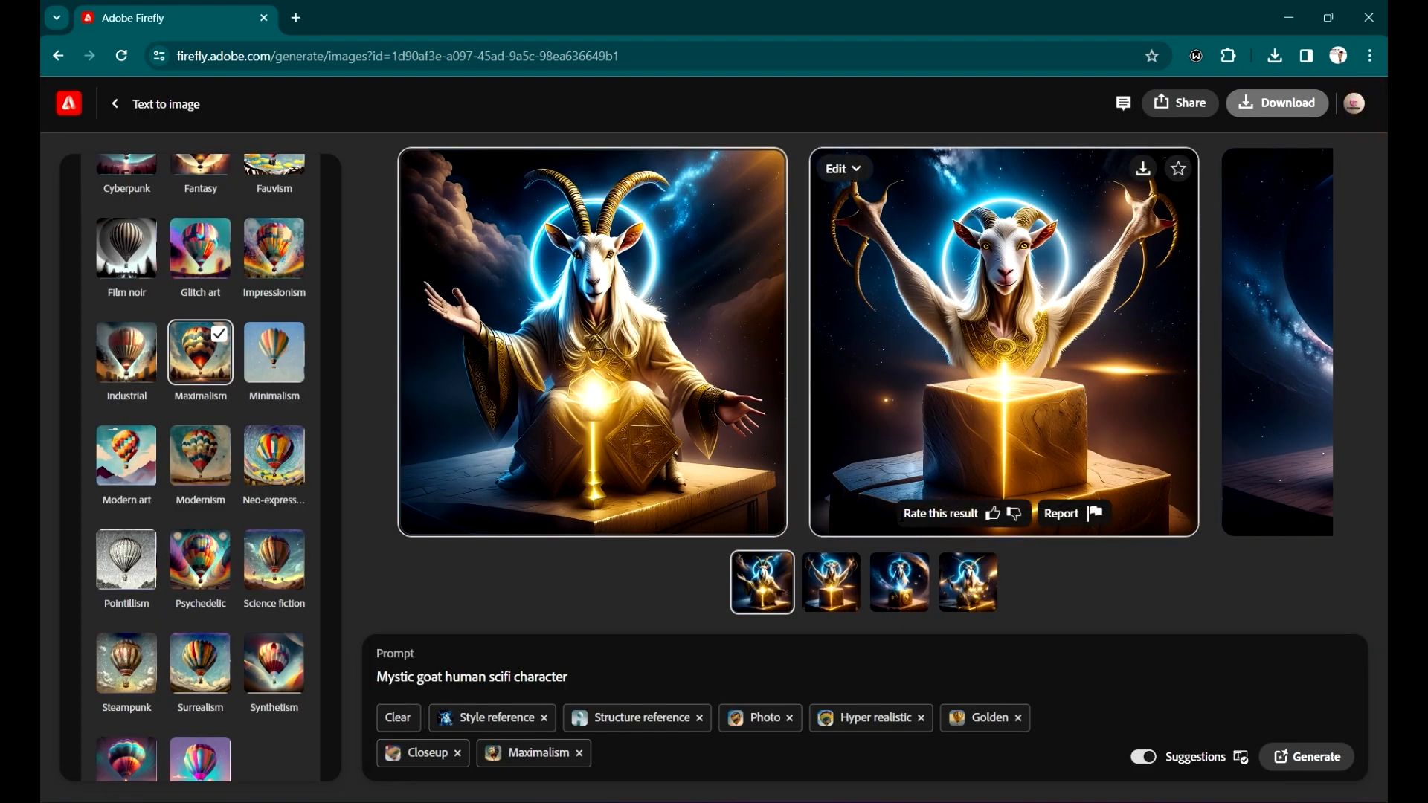
- Add the Science fiction movement effect alongside Maximalism
left_click(278, 575)
scroll(271, 580, "up", 1)
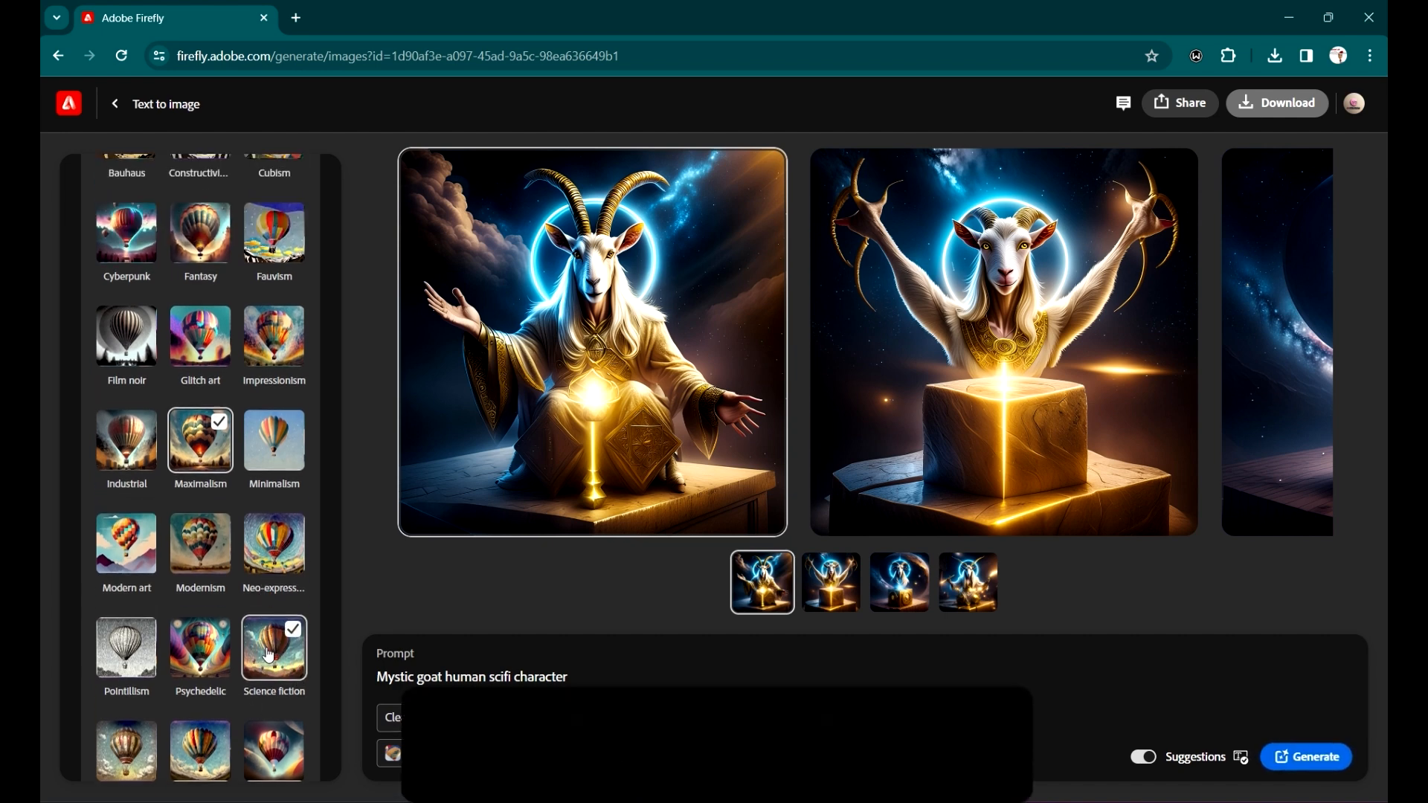
- Remove the Maximalism effect, keeping Science fiction, and generate the goat images again
scroll(272, 647, "down", 1)
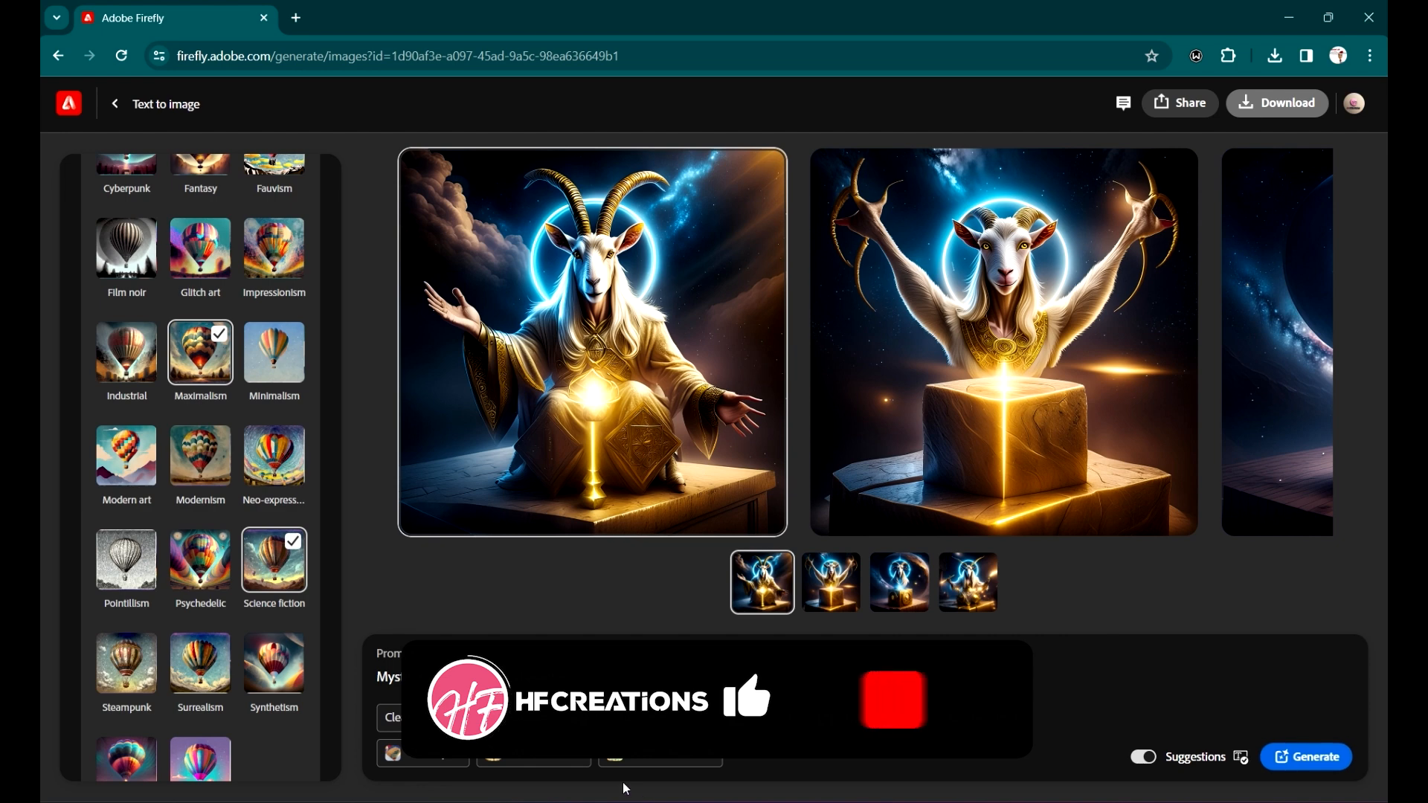
left_click(593, 764)
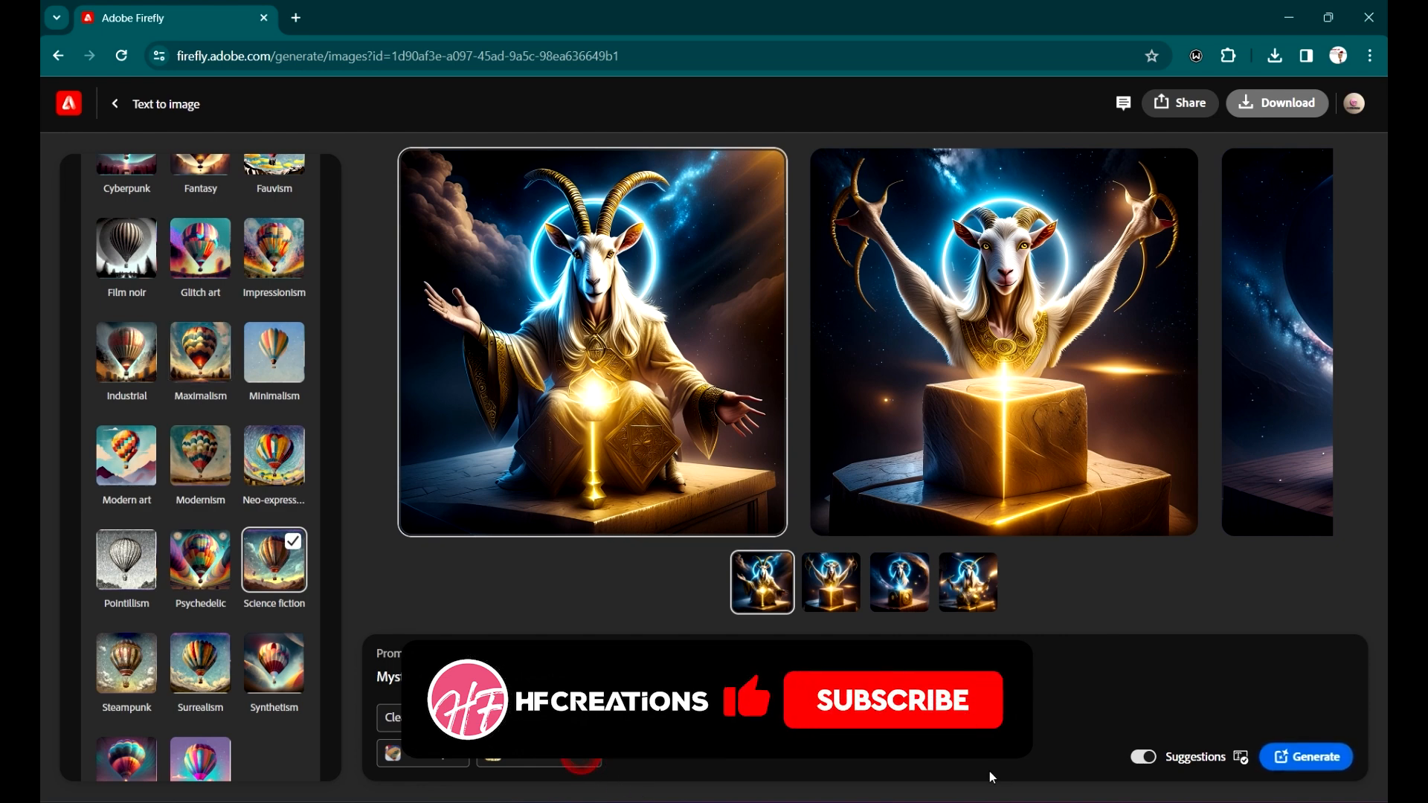
left_click(1298, 762)
scroll(257, 599, "down", 1)
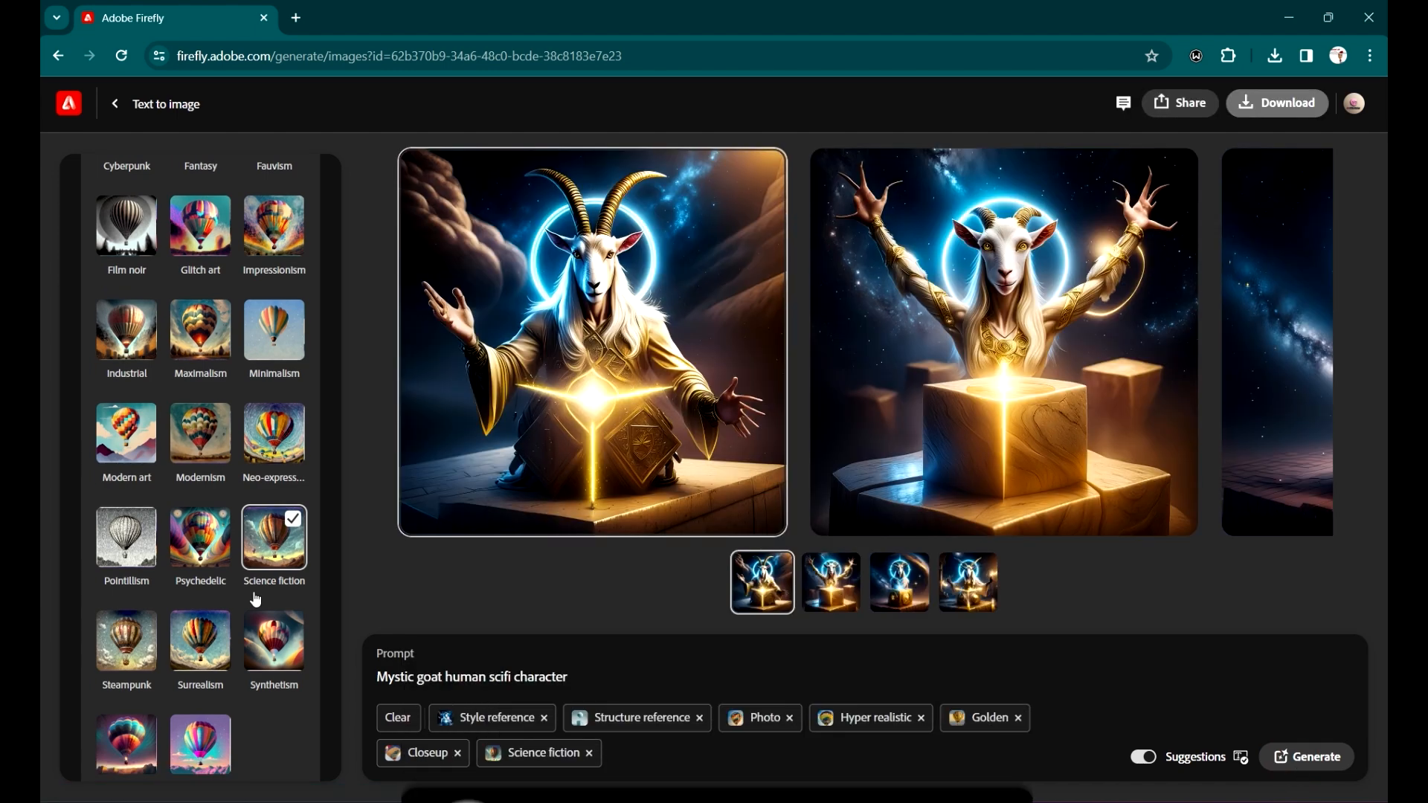
- Examine the images generated with the Science fiction effect enlarged and return to the overview
left_click(721, 298)
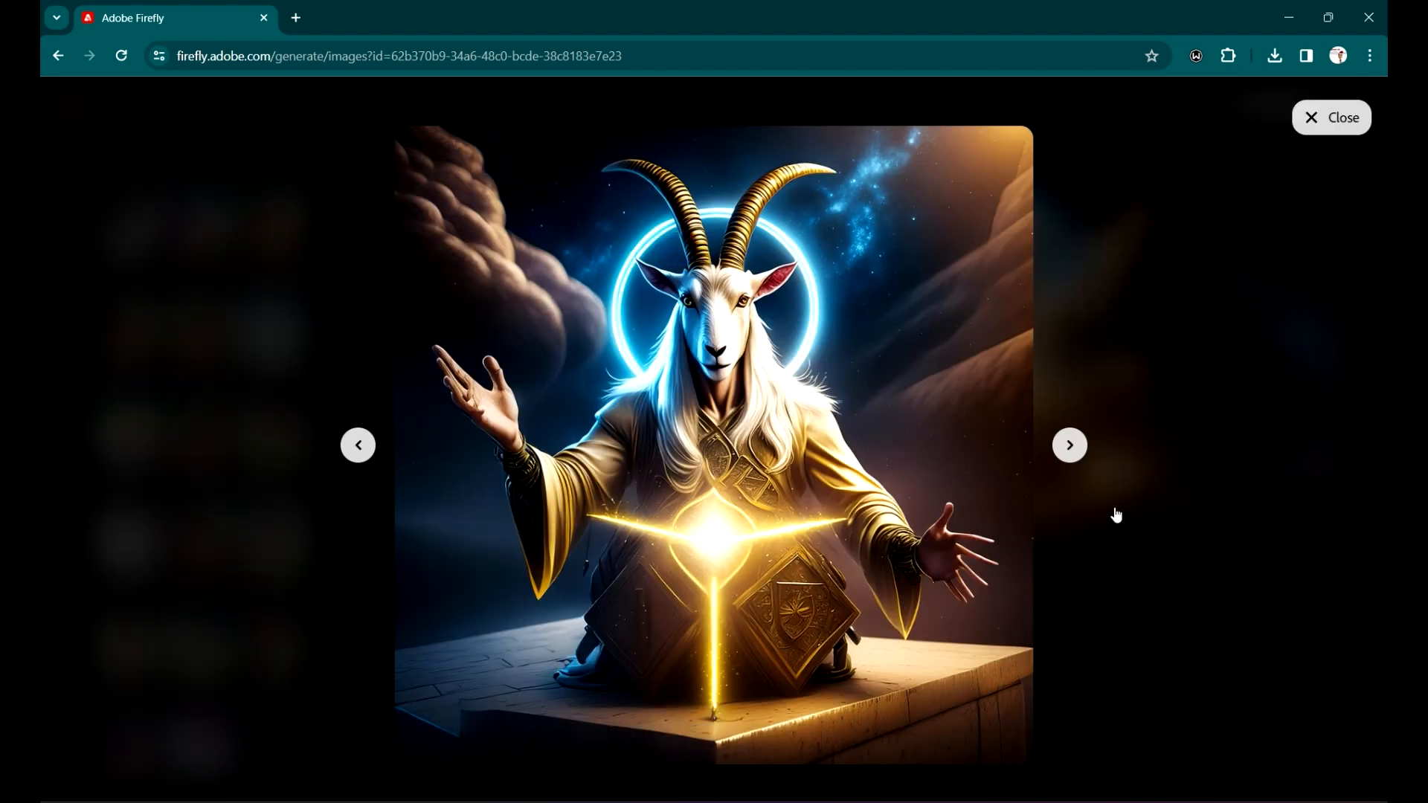
left_click(1068, 444)
left_click(1068, 445)
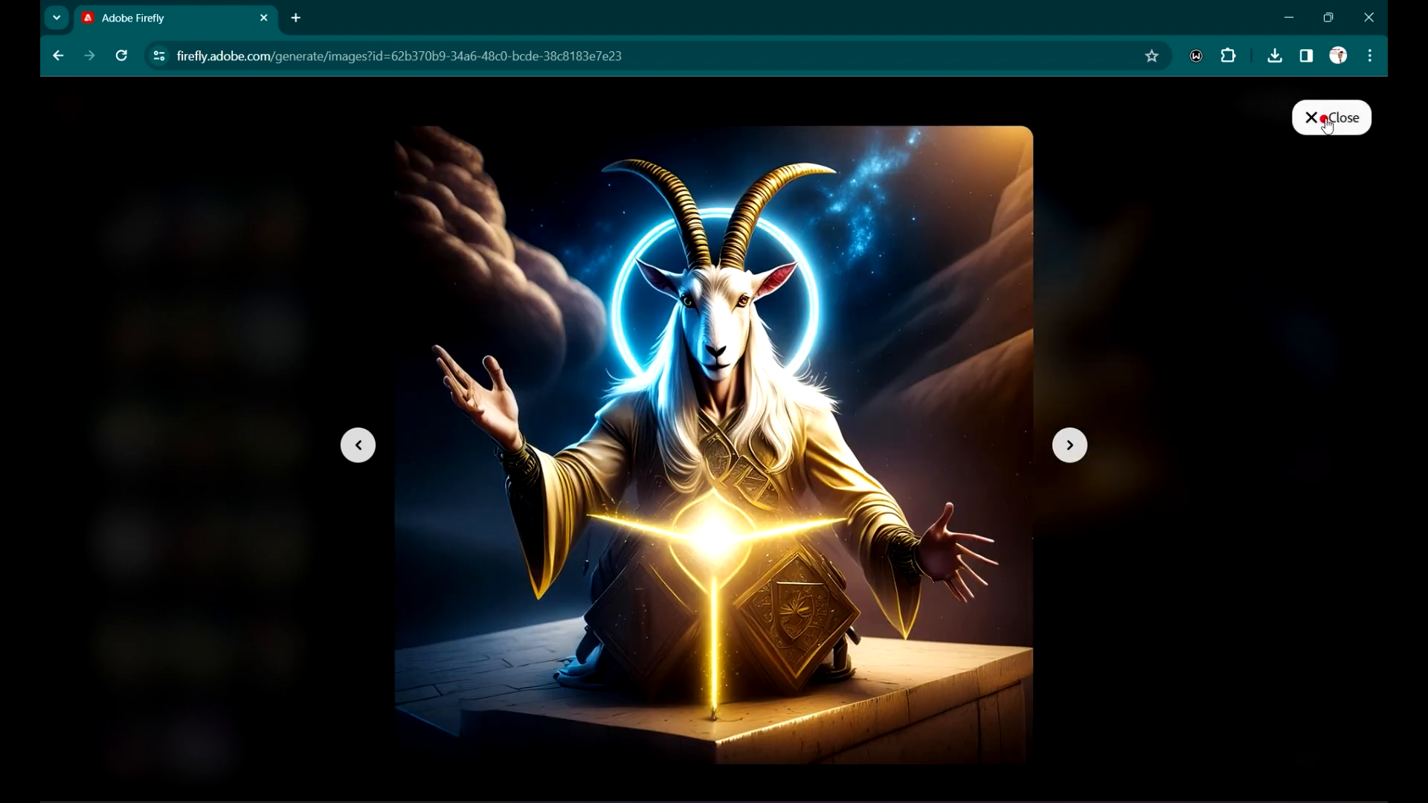
left_click(1329, 117)
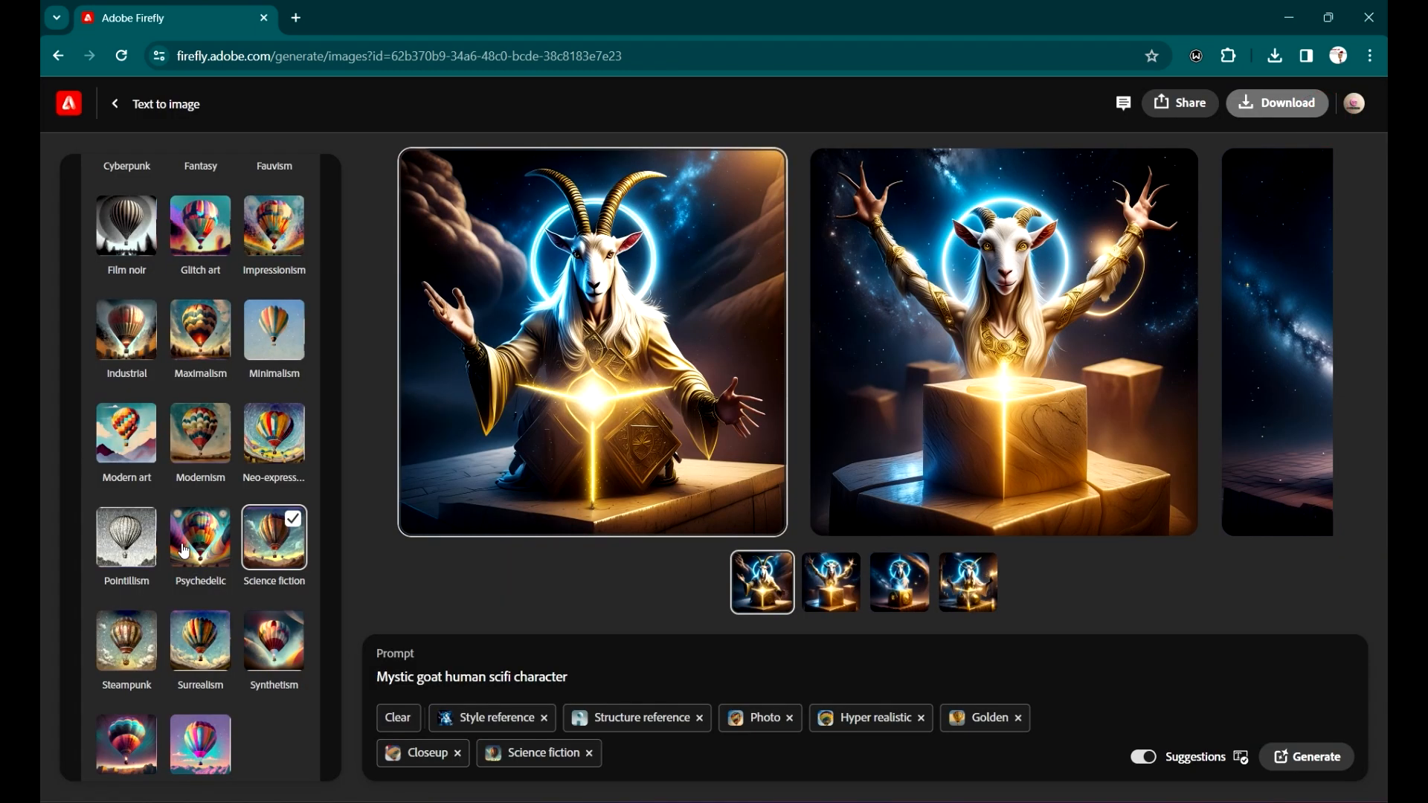
- Change the camera angle to Shot from below and generate the images again
scroll(184, 551, "down", 3)
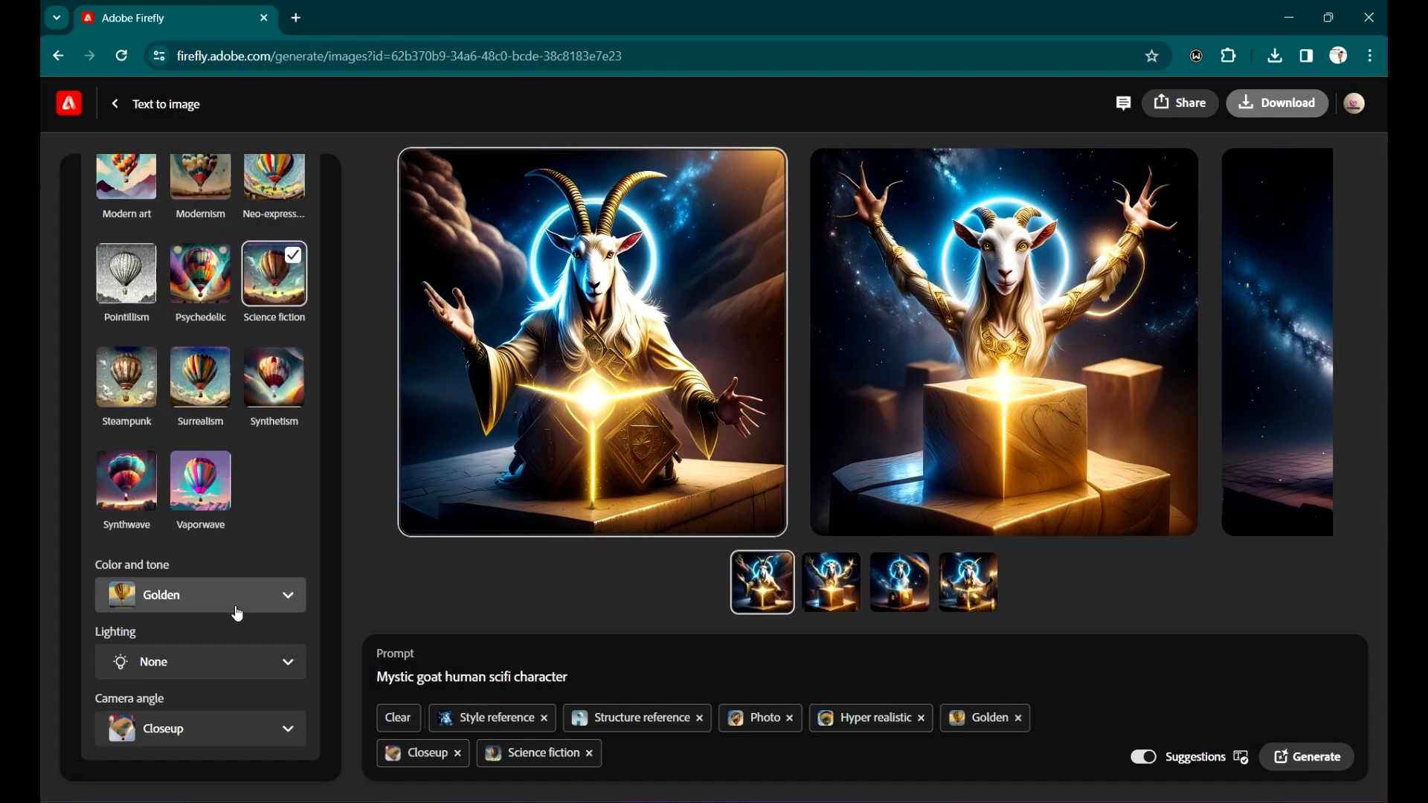
left_click(304, 741)
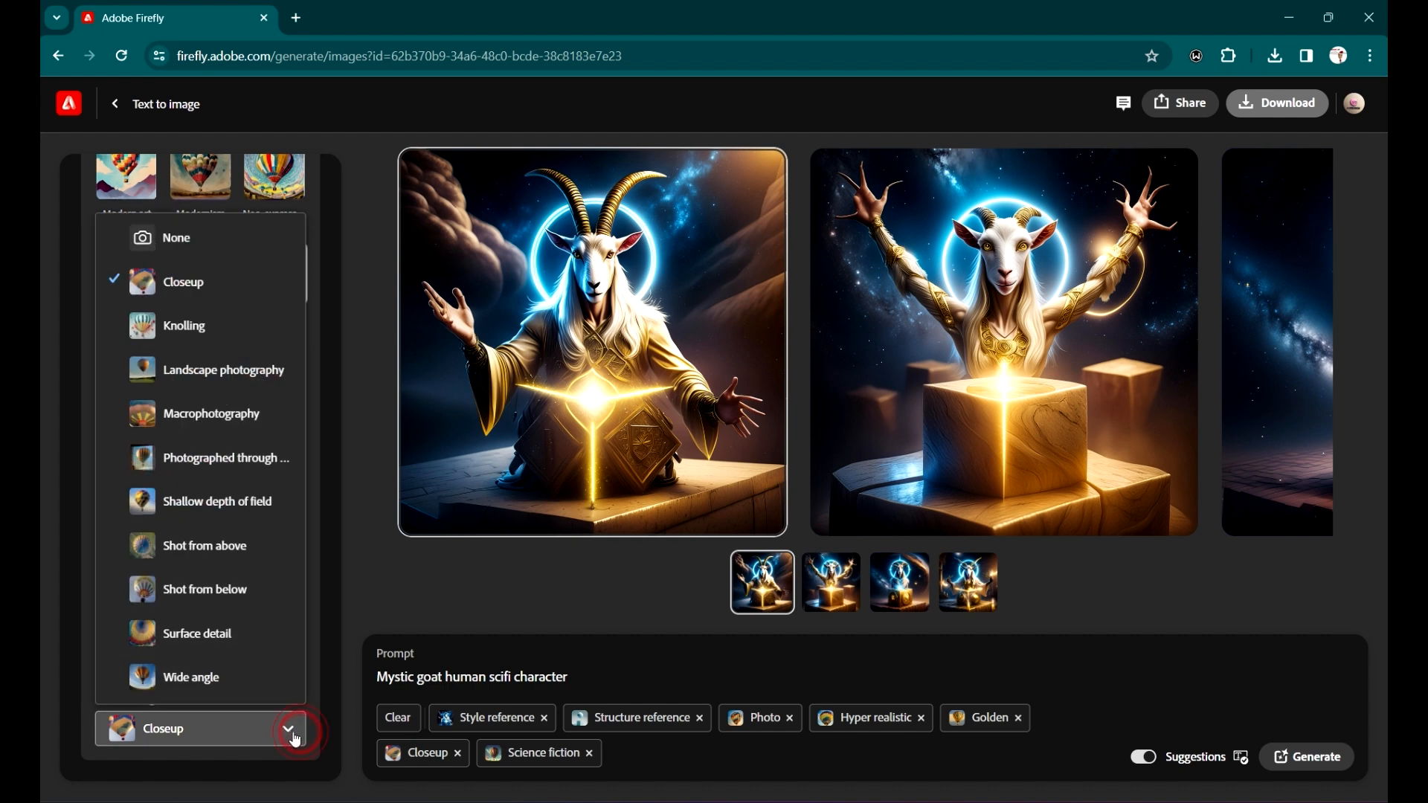
left_click(250, 601)
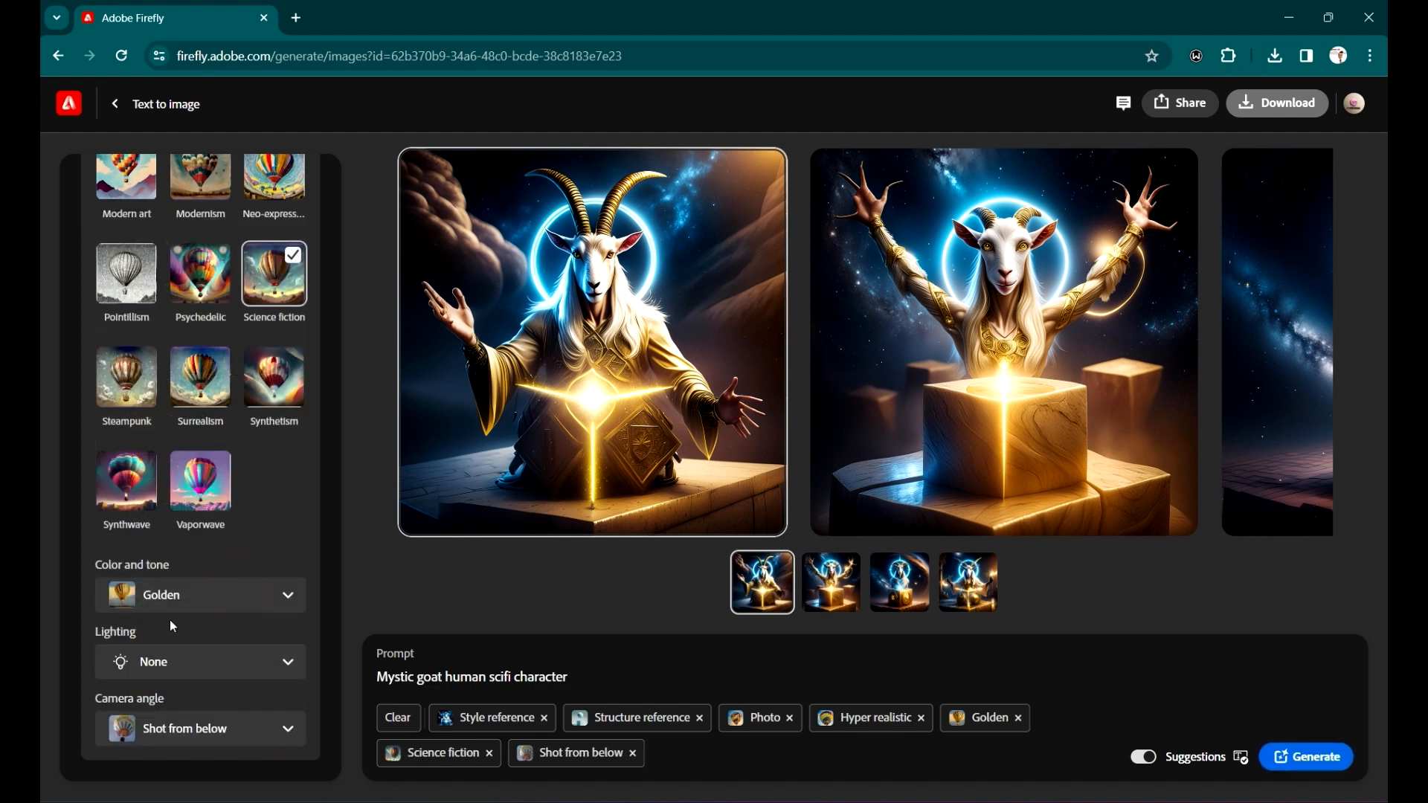
left_click(1302, 764)
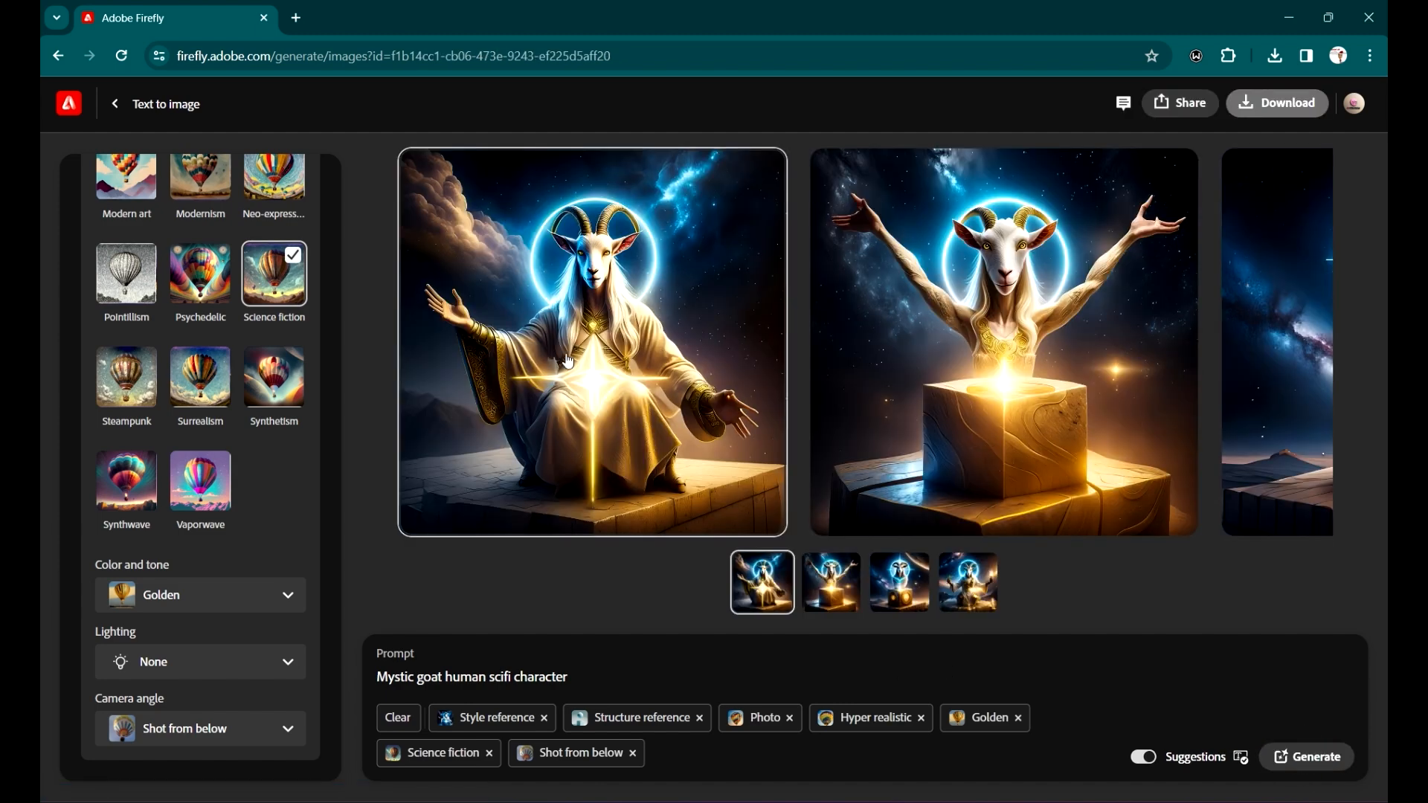
- Examine all four shot-from-below goat images enlarged, from first to last, and return to the overview
left_click(669, 363)
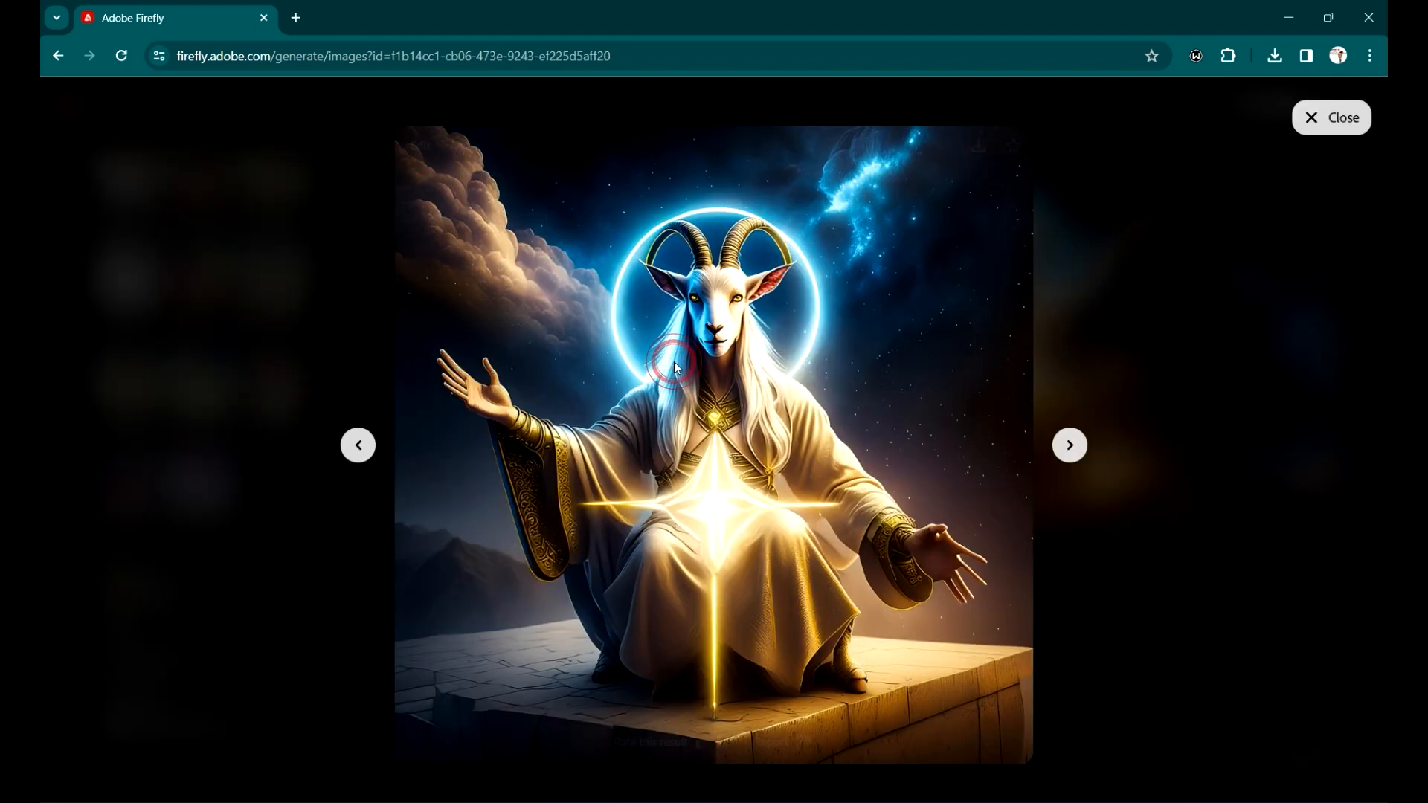
left_click(1084, 444)
left_click(1080, 444)
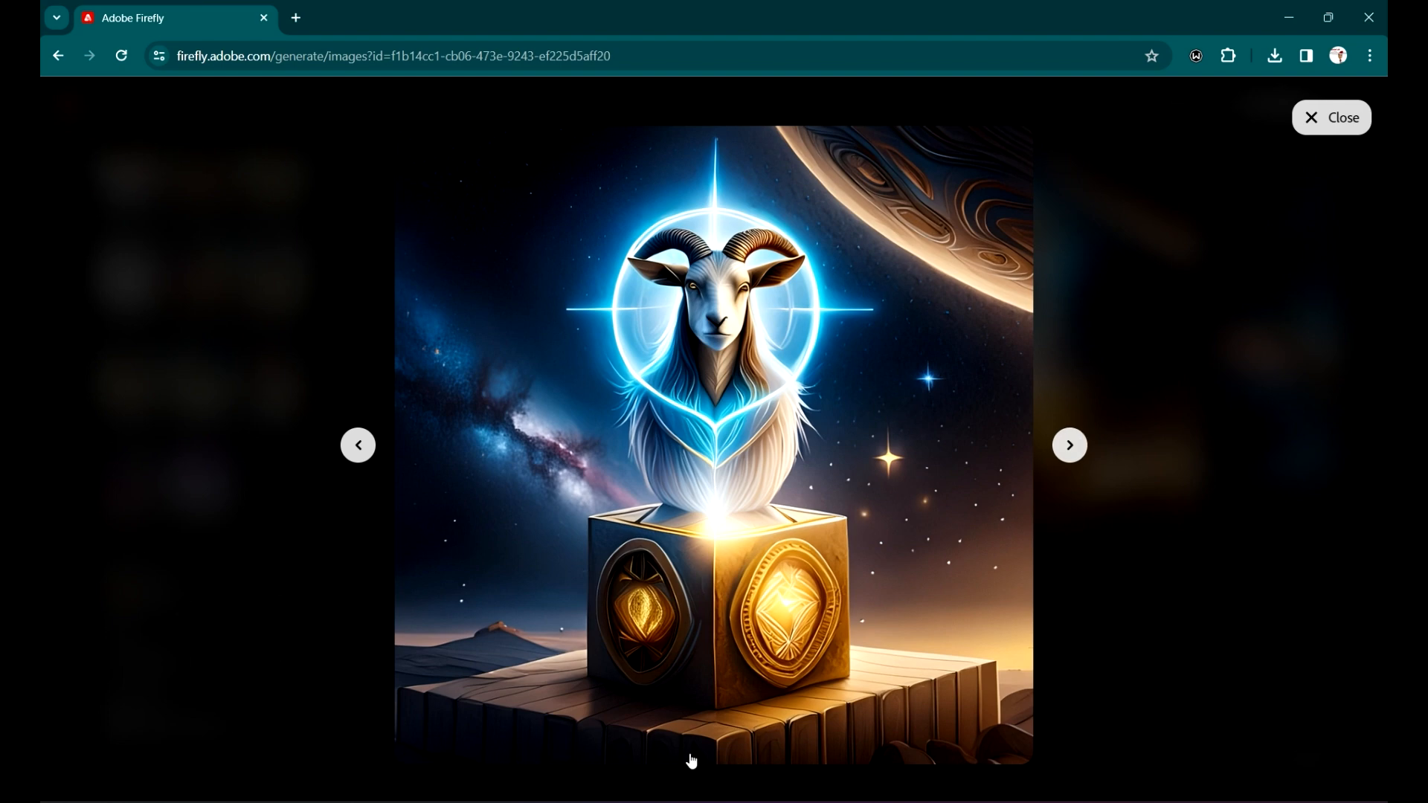
mouse_move(739, 335)
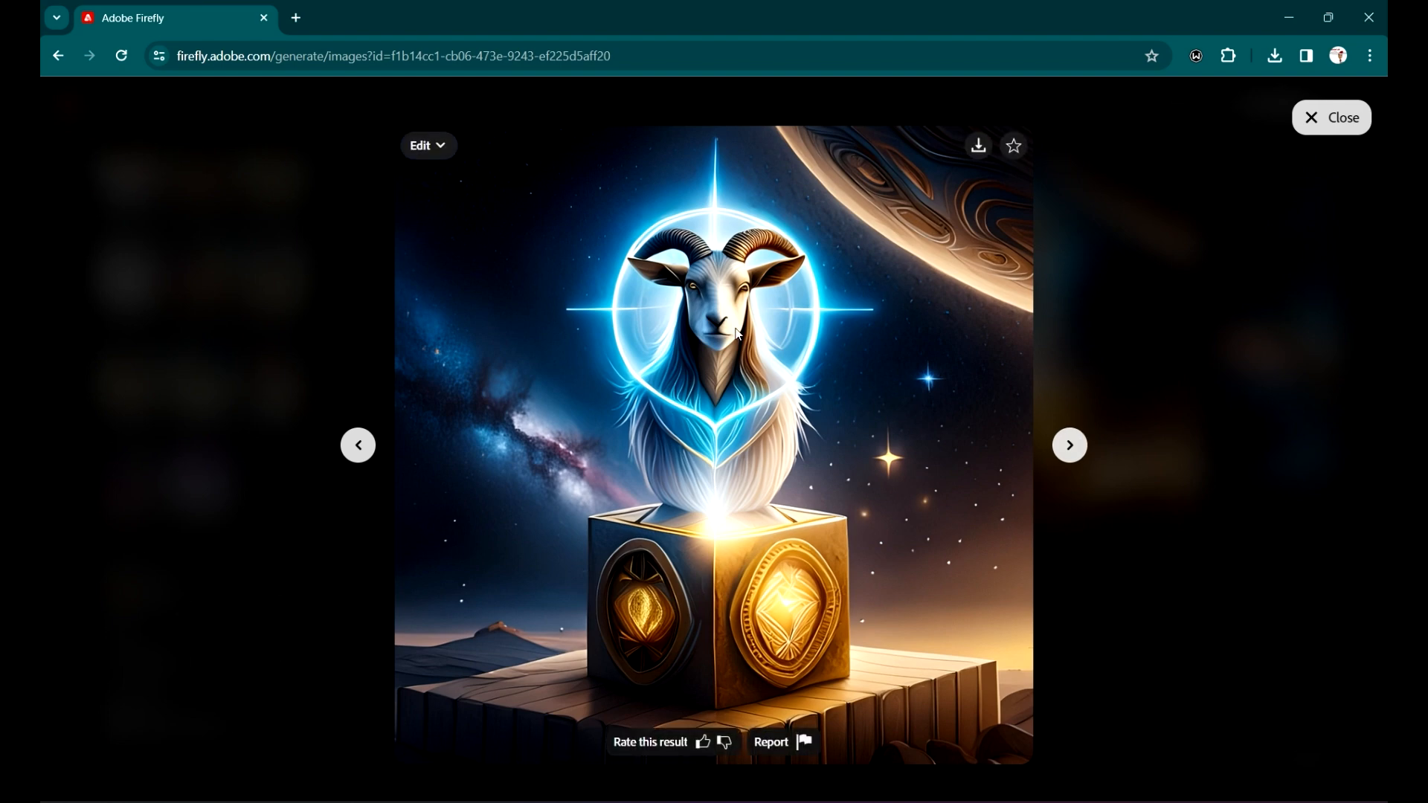
left_click(1071, 445)
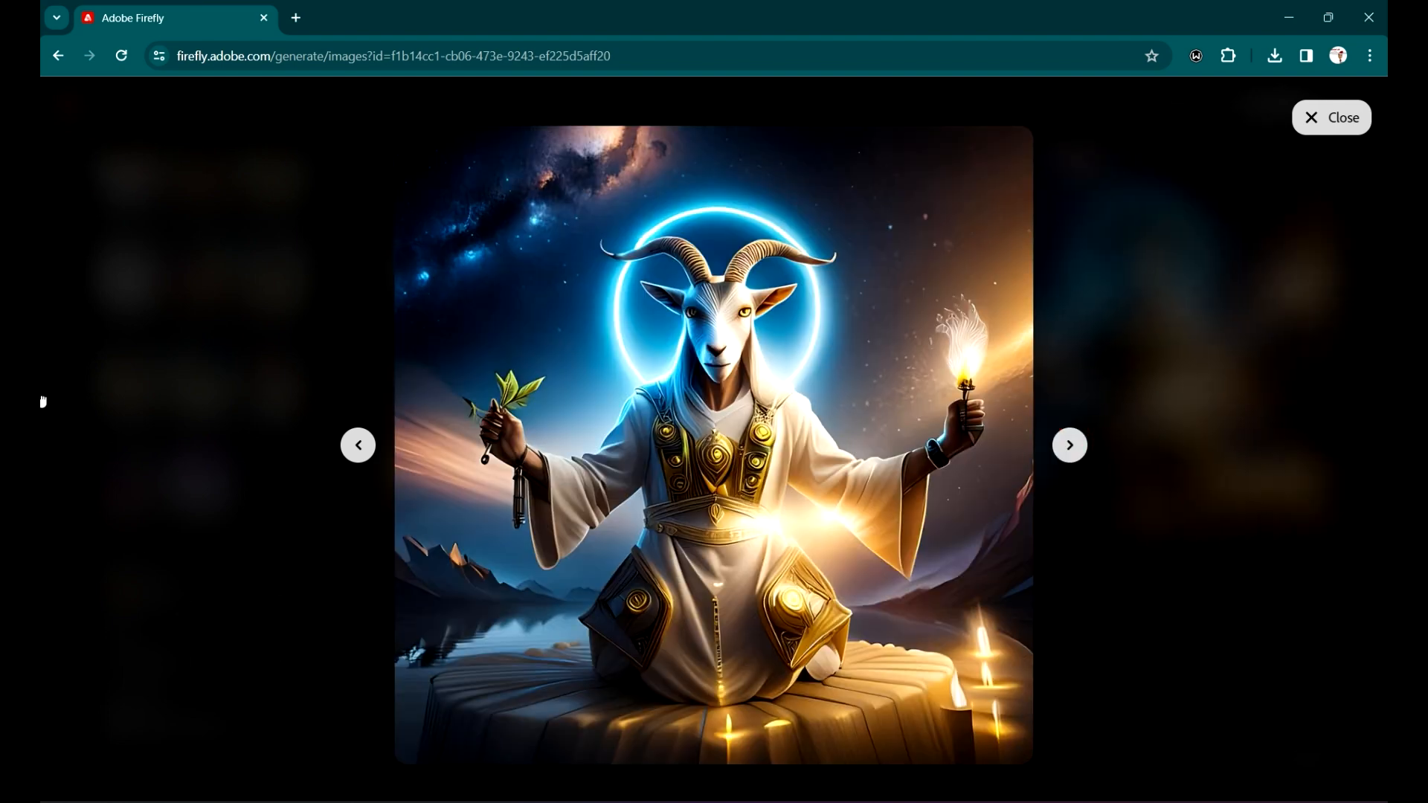
left_click(1331, 118)
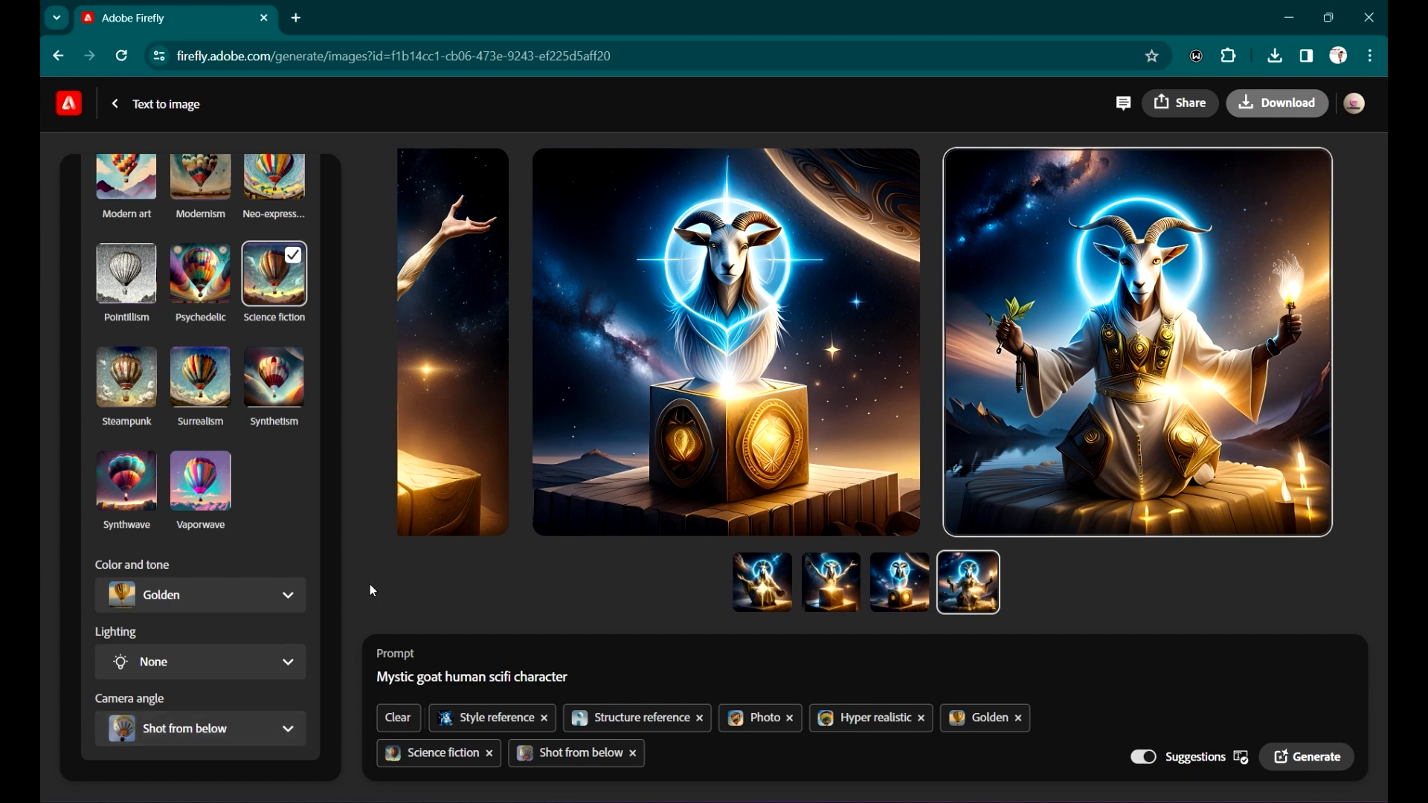
- Review the available camera angles, the Styles reference and intensity settings, and the Movements effects without changing them
left_click(284, 727)
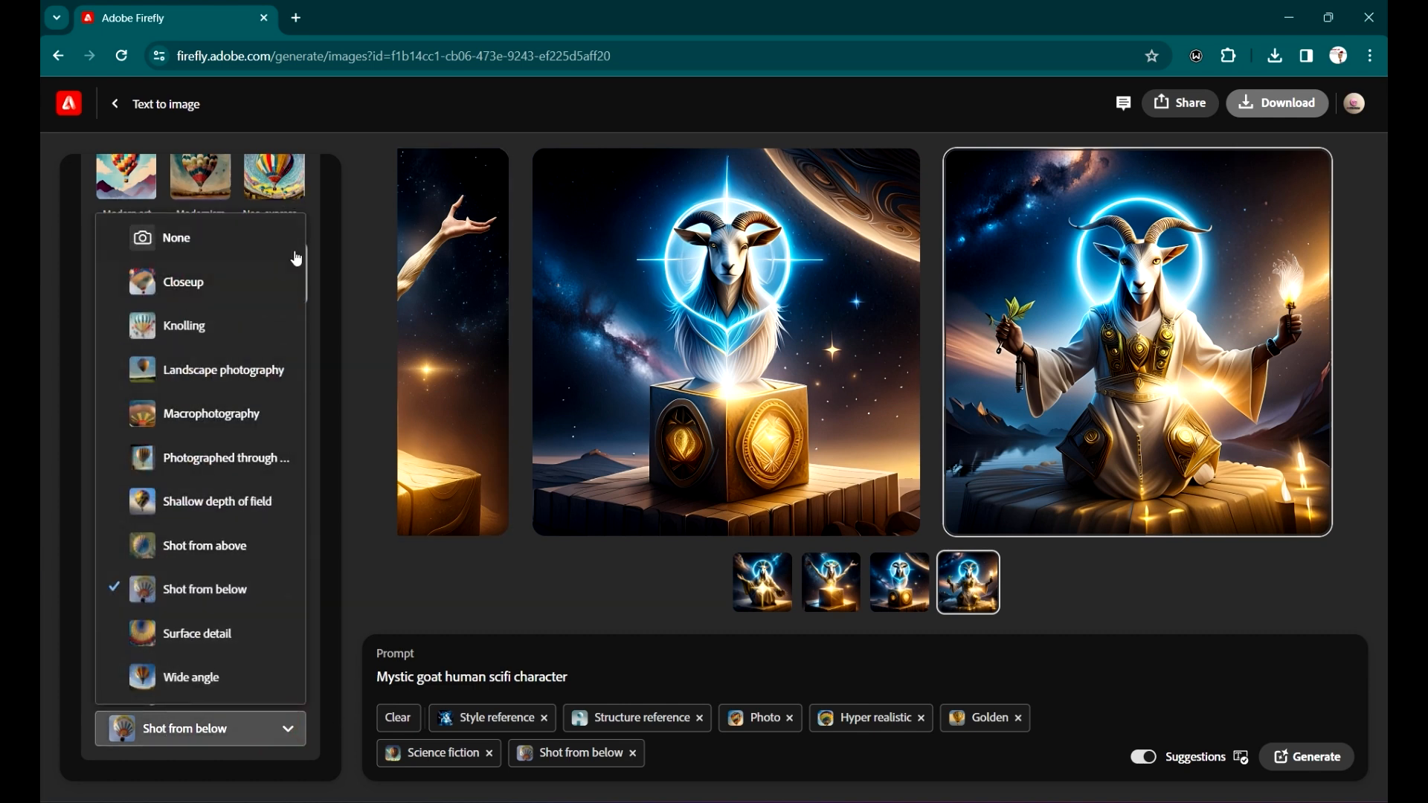
left_click(439, 589)
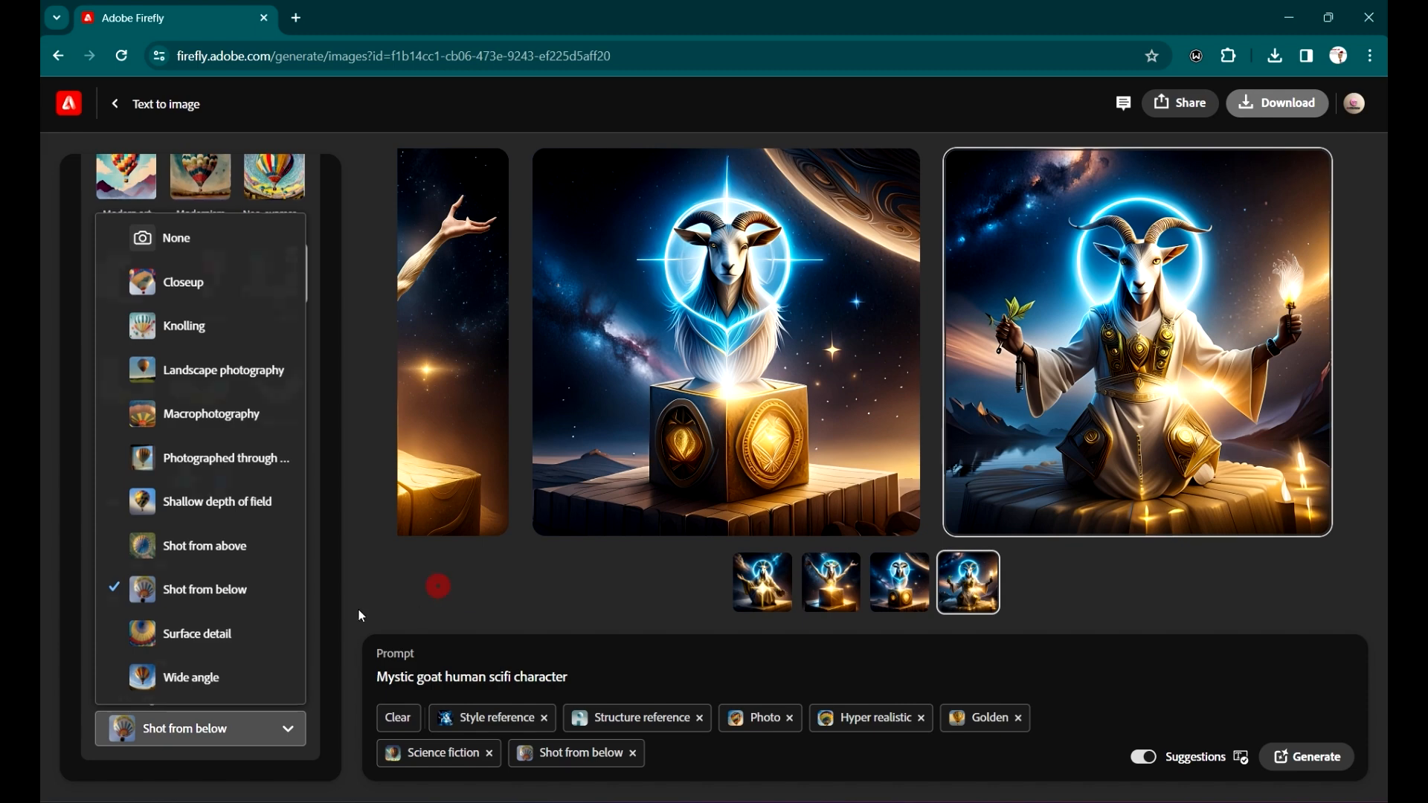
scroll(250, 458, "up", 5)
scroll(253, 461, "down", 5)
scroll(256, 466, "up", 10)
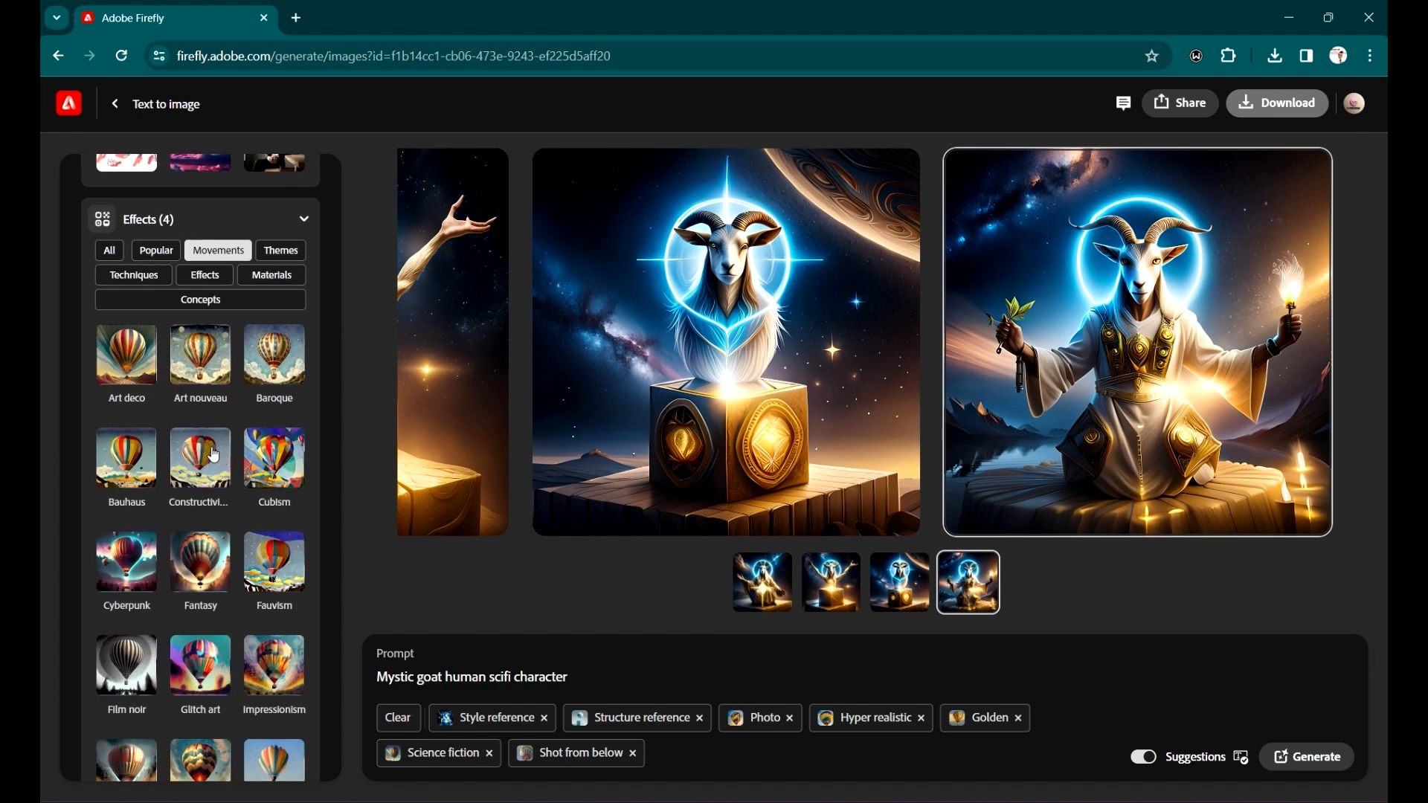
scroll(172, 438, "up", 3)
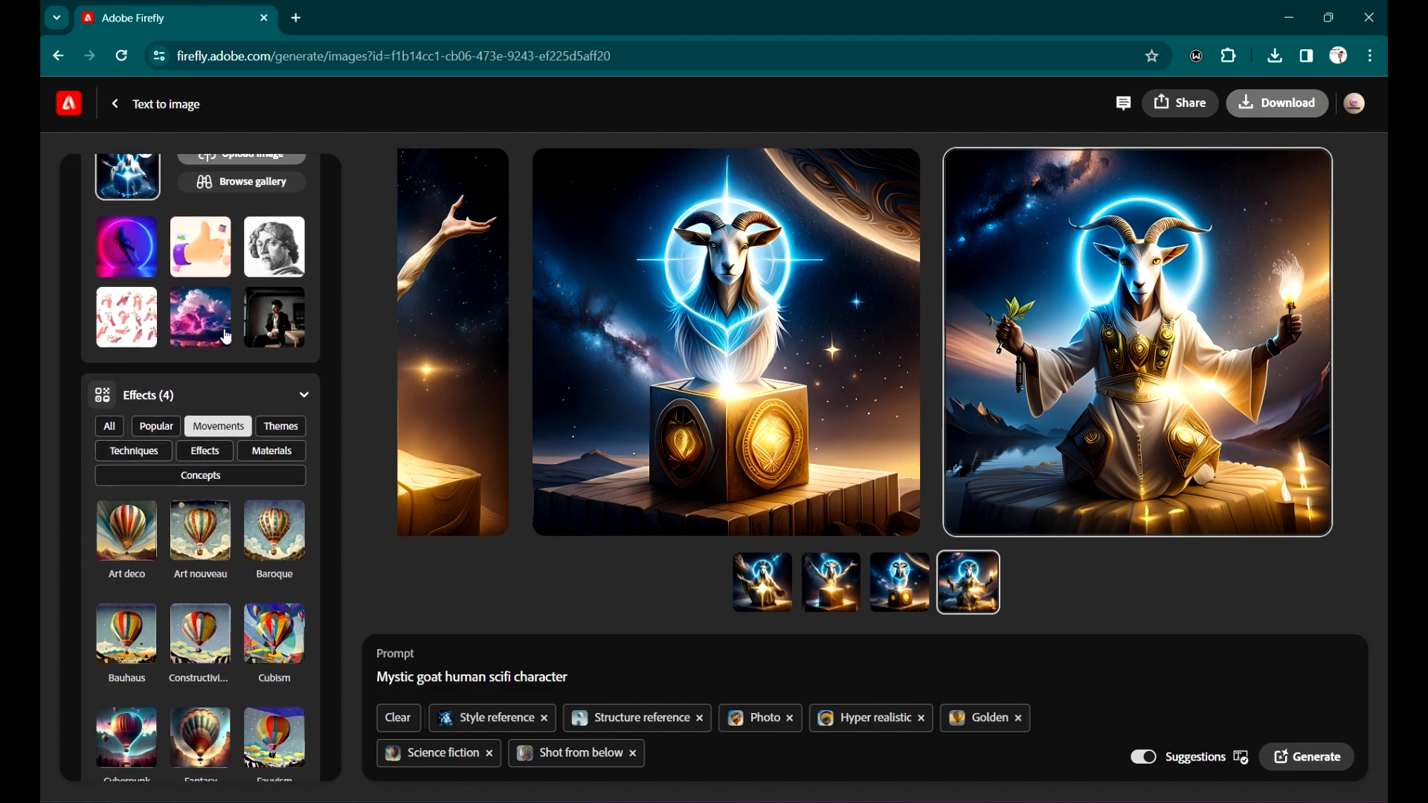
left_click(306, 400)
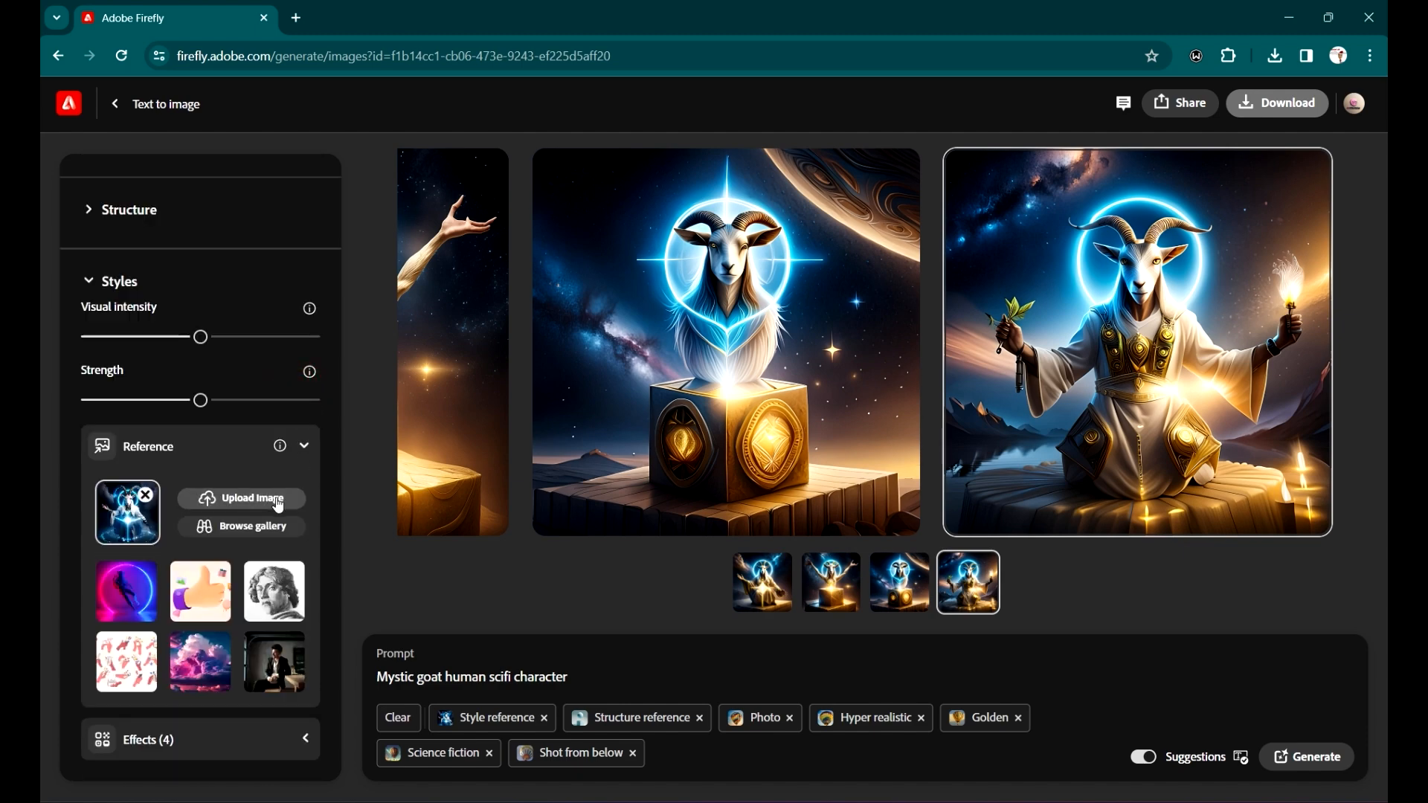
left_click(306, 740)
scroll(275, 623, "down", 10)
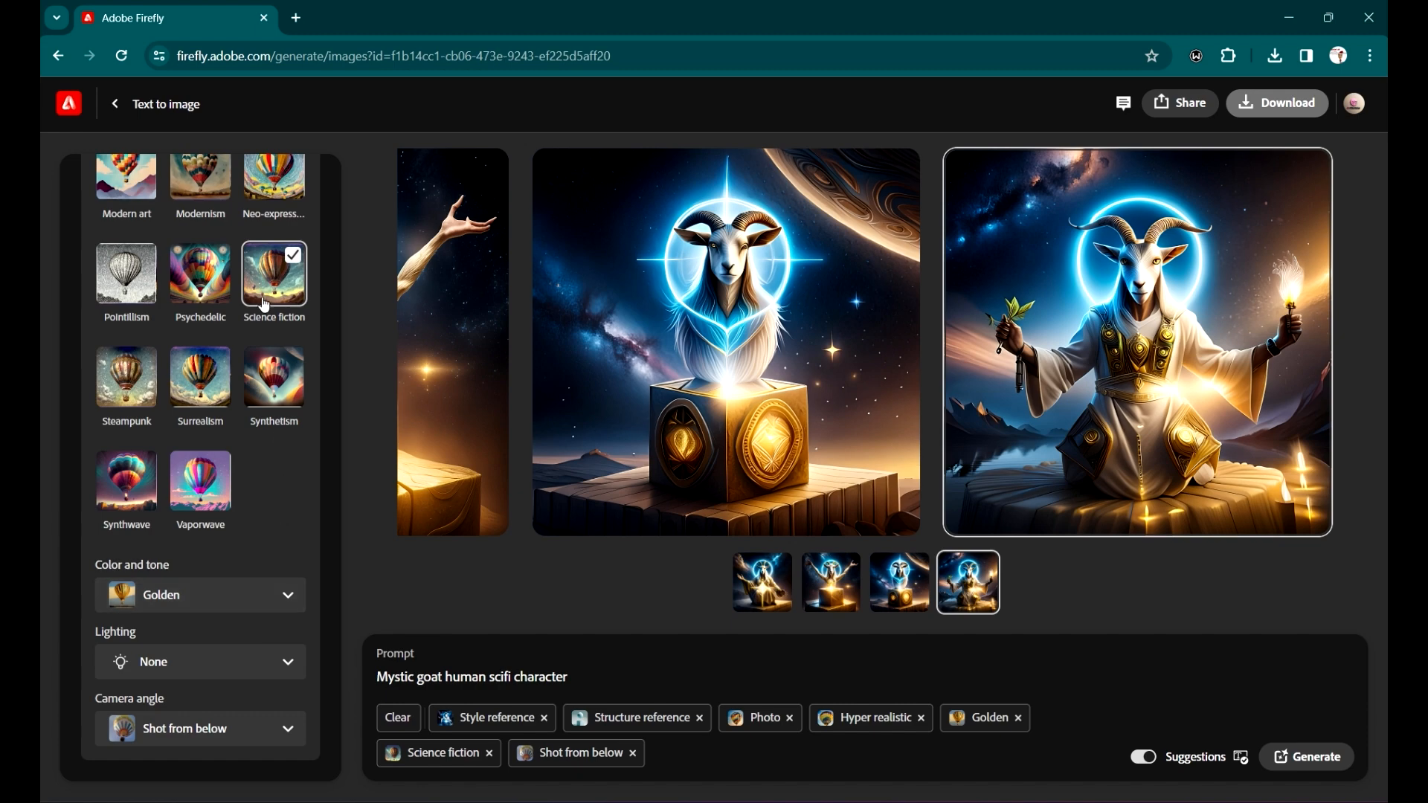
scroll(260, 396, "up", 10)
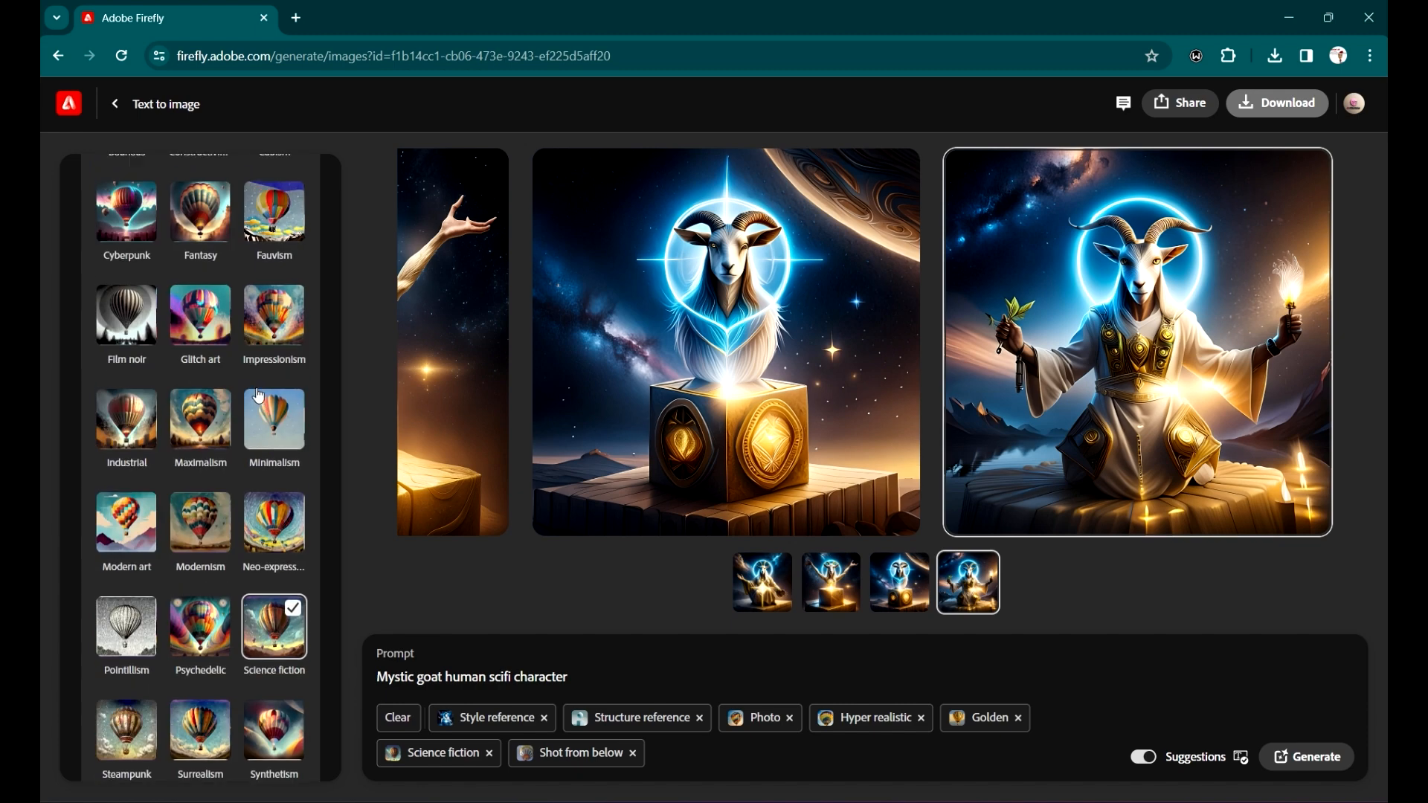